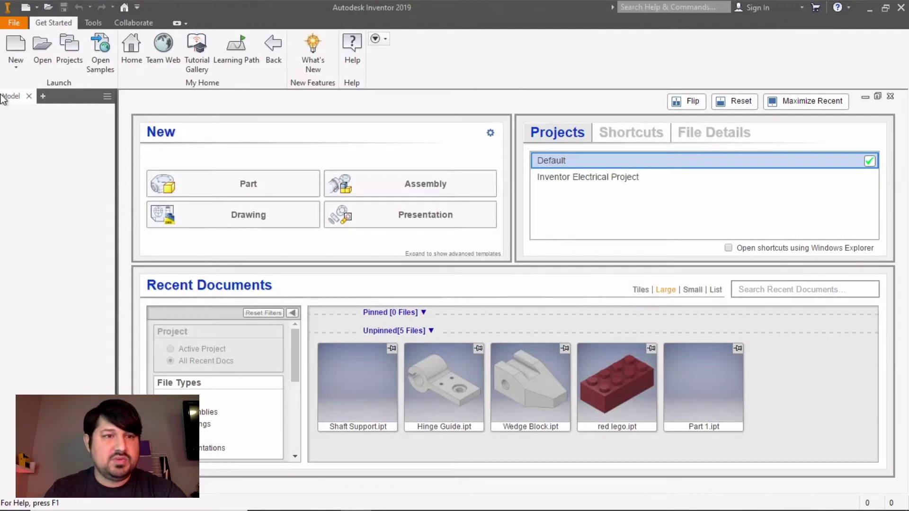
Step: Create a new metric part file from the Standard (mm).ipt template
{"action": "left_click", "coordinate": [17, 49]}
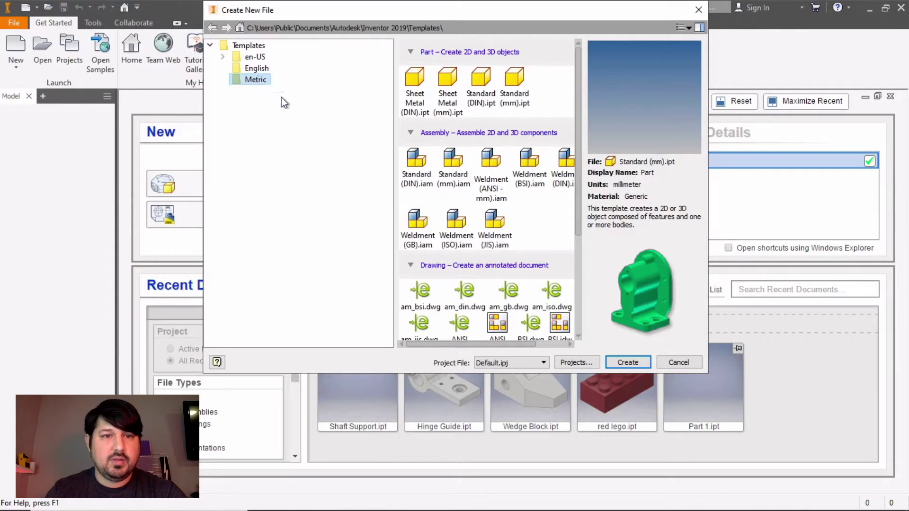
{"action": "left_click", "coordinate": [513, 102]}
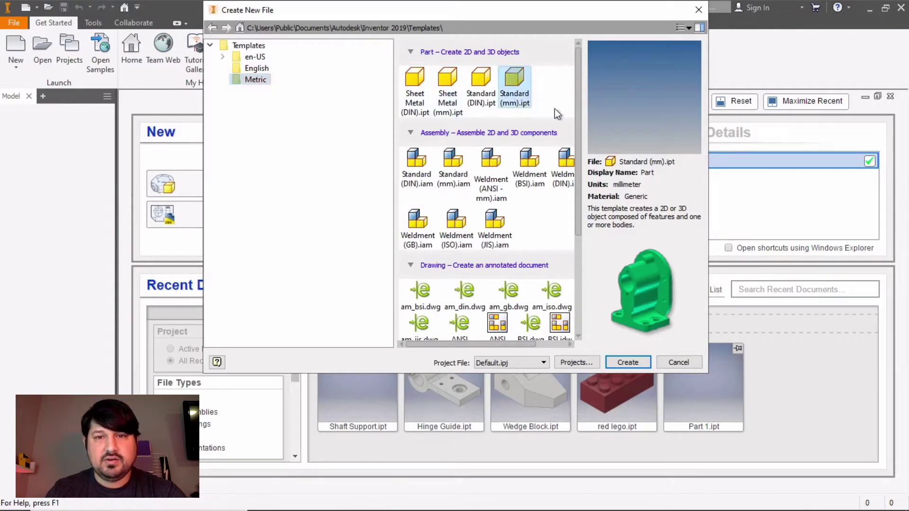
{"action": "left_click", "coordinate": [628, 363]}
Step: Start a 2D sketch on the horizontal origin plane of the new part
{"action": "left_click", "coordinate": [26, 45]}
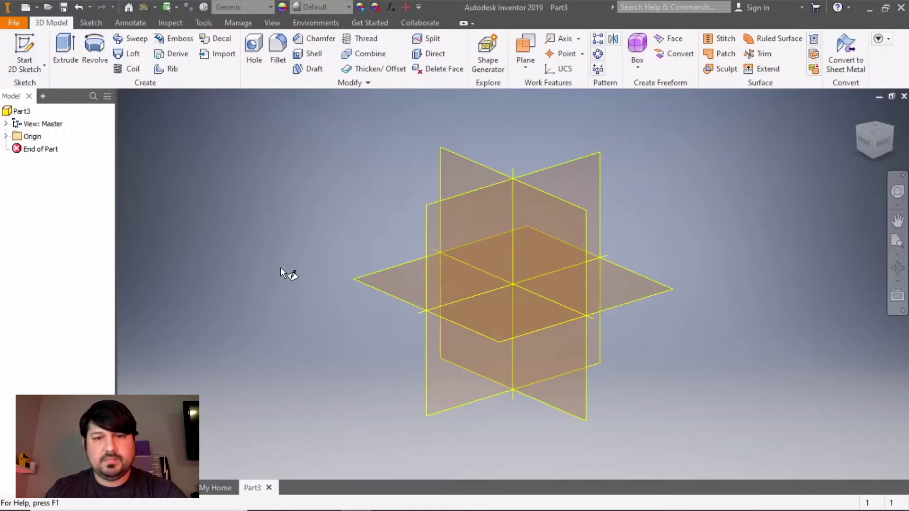
{"action": "left_click", "coordinate": [408, 289]}
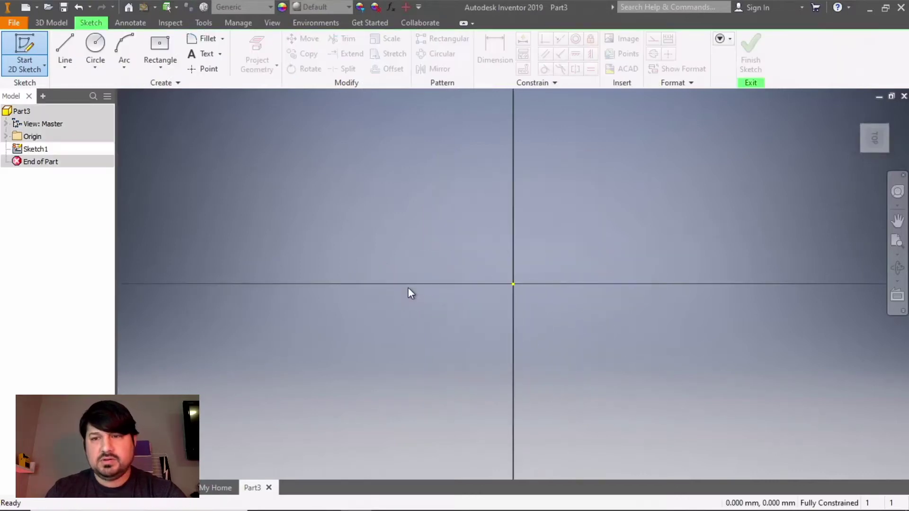
{"action": "mouse_move", "coordinate": [882, 111]}
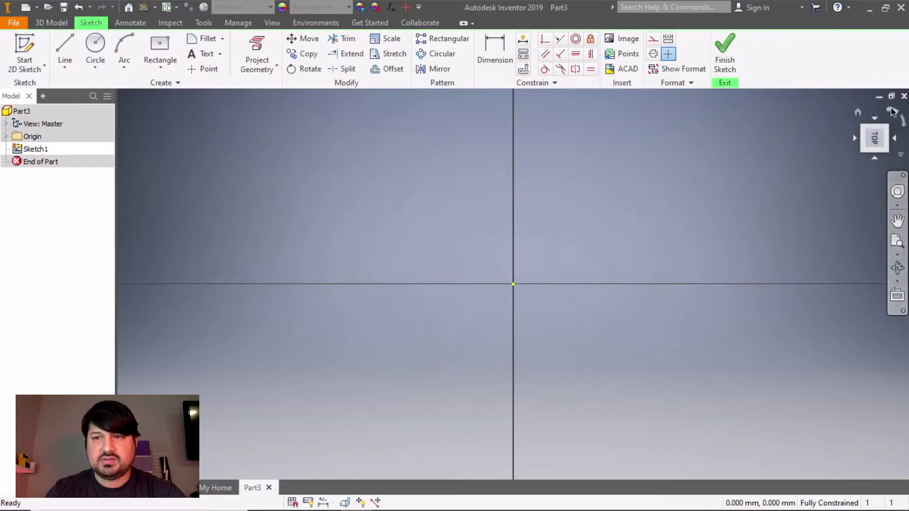
{"action": "left_click", "coordinate": [892, 112]}
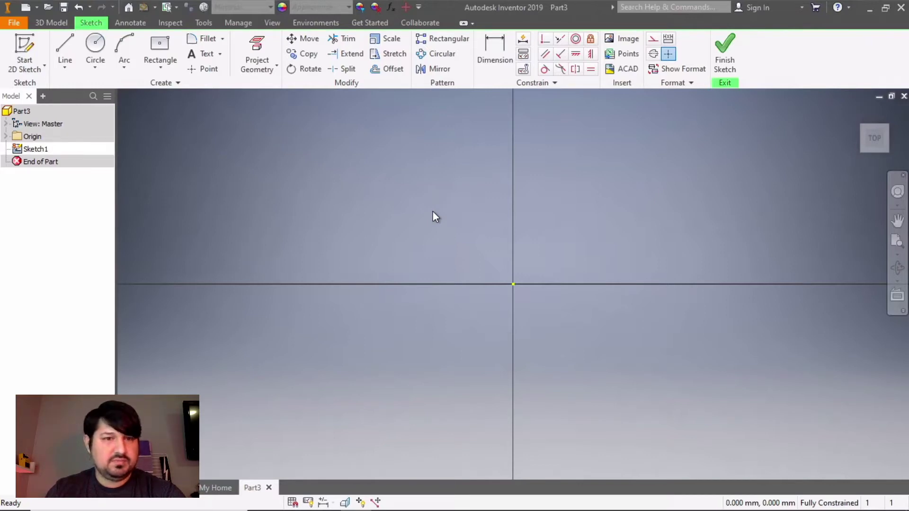
Step: Draw a circle with an 80 mm diameter centred on the sketch origin
{"action": "left_click", "coordinate": [99, 49]}
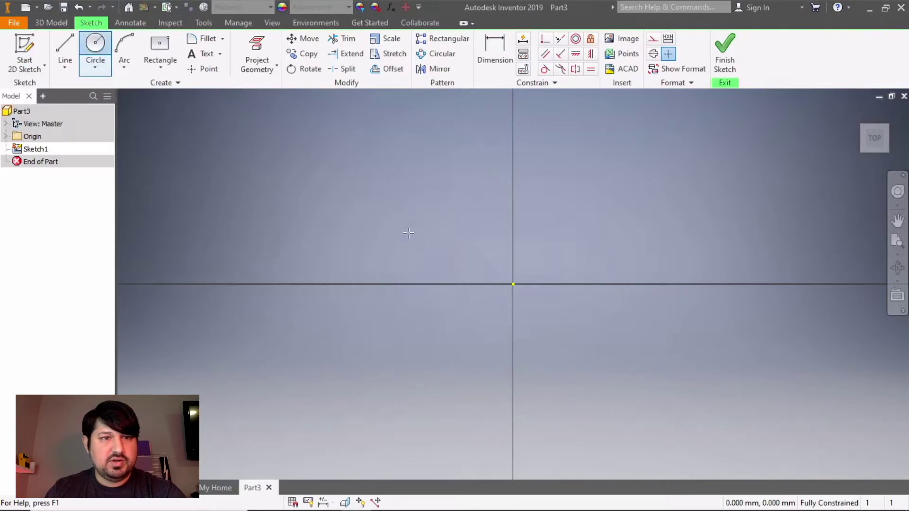
{"action": "left_click", "coordinate": [513, 284]}
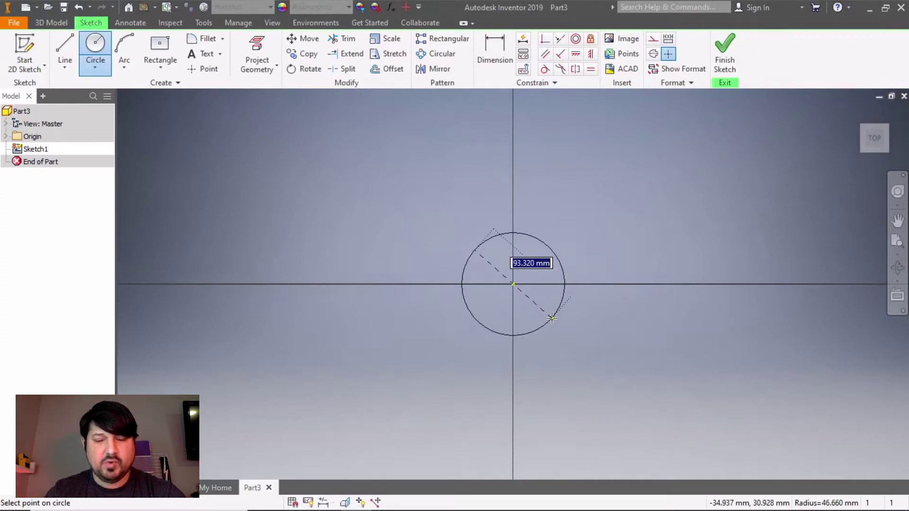
{"action": "type", "text": "80"}
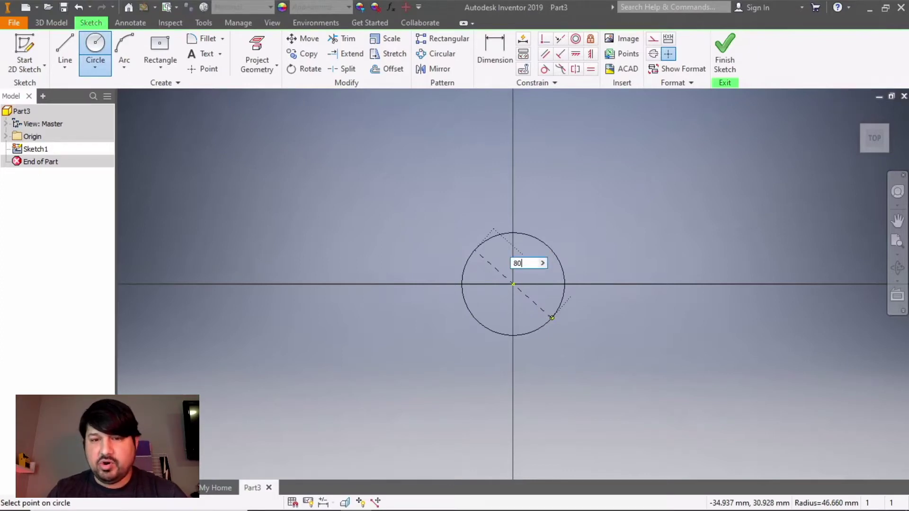
{"action": "key", "text": "Return"}
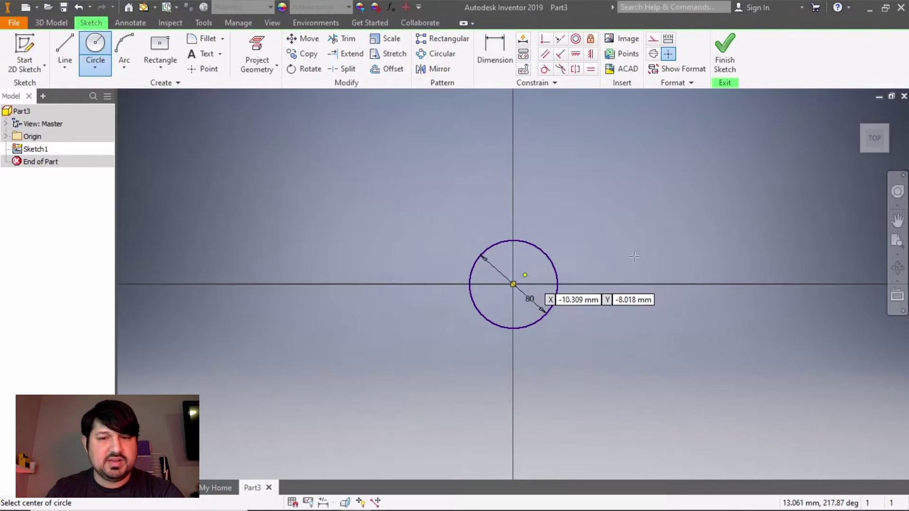
{"action": "key", "text": "Escape"}
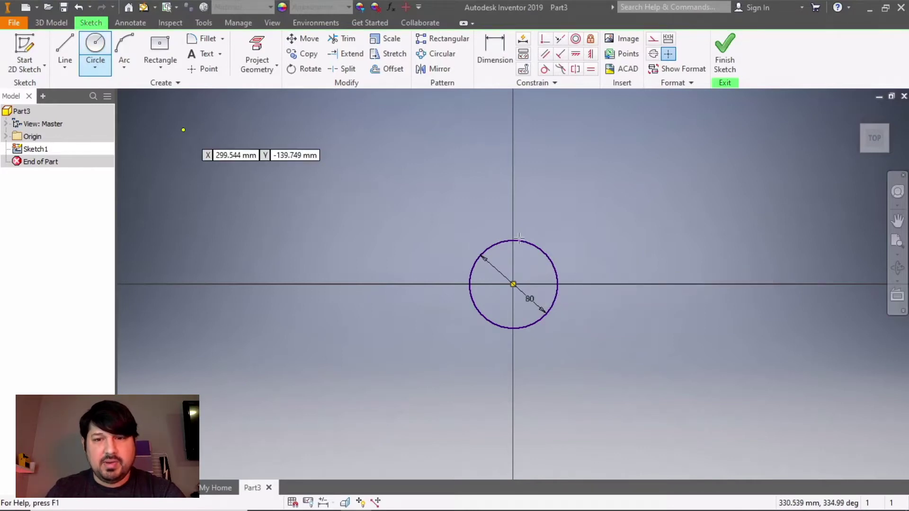
Step: Draw a 44 mm diameter circle centred on the horizontal axis to the right of the 80 mm circle
{"action": "left_click", "coordinate": [596, 284]}
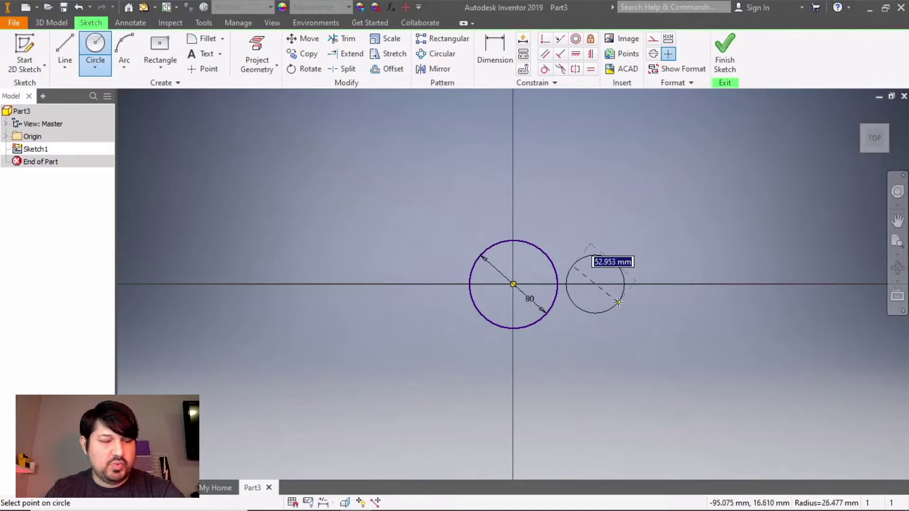
{"action": "type", "text": "44"}
{"action": "key", "text": "Return"}
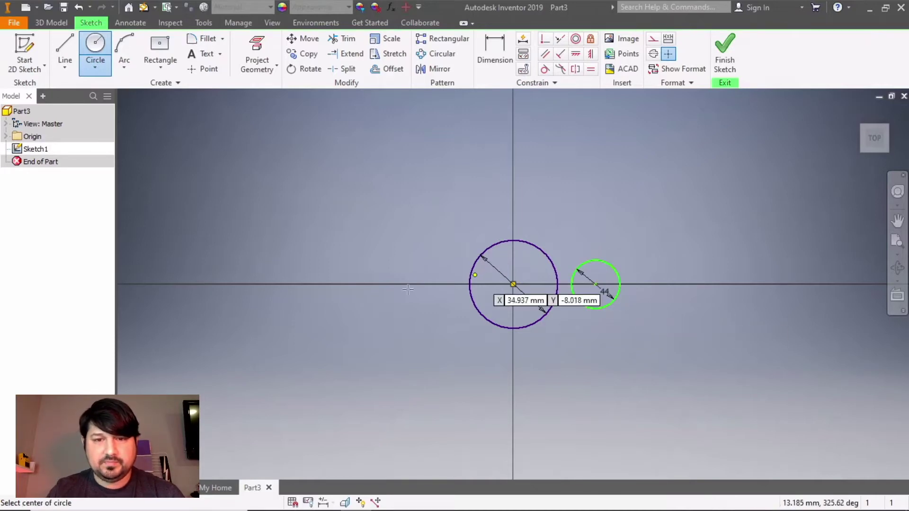
Step: Draw a circle on the horizontal axis left of the 80 mm circle and link its diameter to the right circle's 44 mm dimension
{"action": "left_click", "coordinate": [407, 284]}
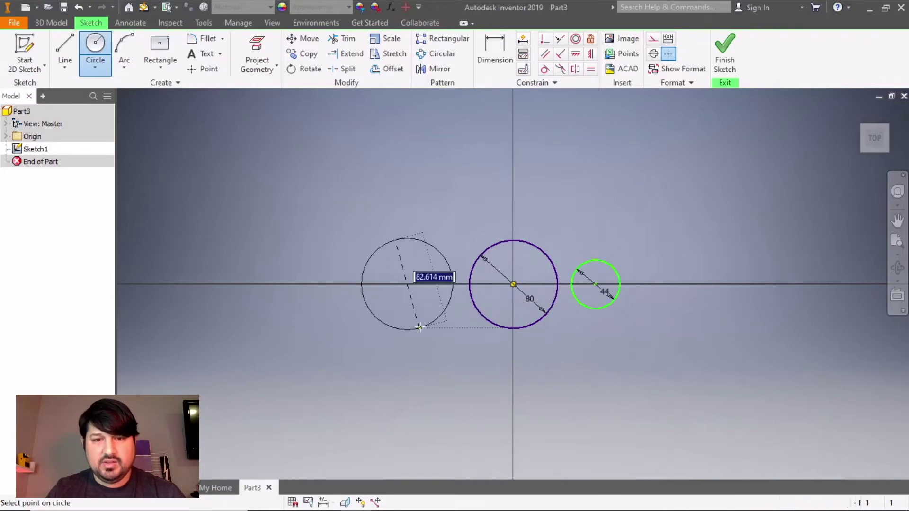
{"action": "left_click", "coordinate": [419, 326]}
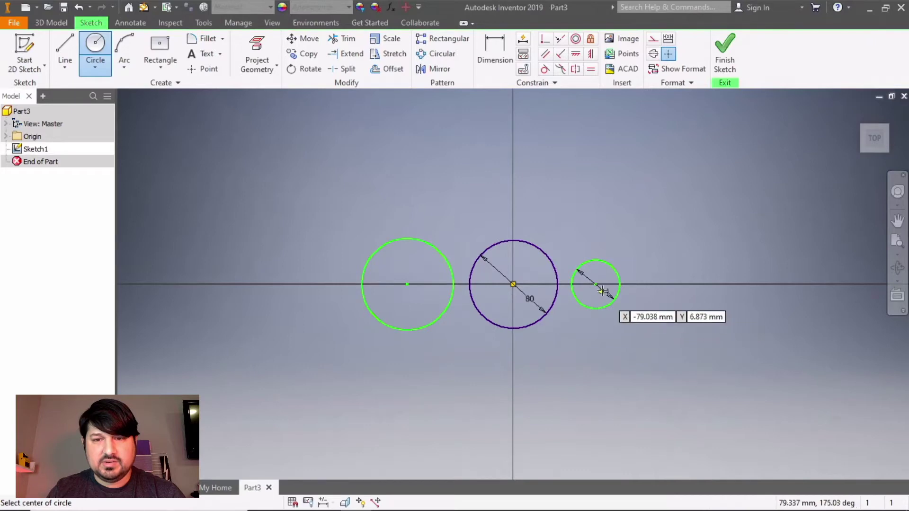
{"action": "left_click", "coordinate": [495, 52]}
{"action": "left_click", "coordinate": [439, 316]}
{"action": "left_click", "coordinate": [430, 358]}
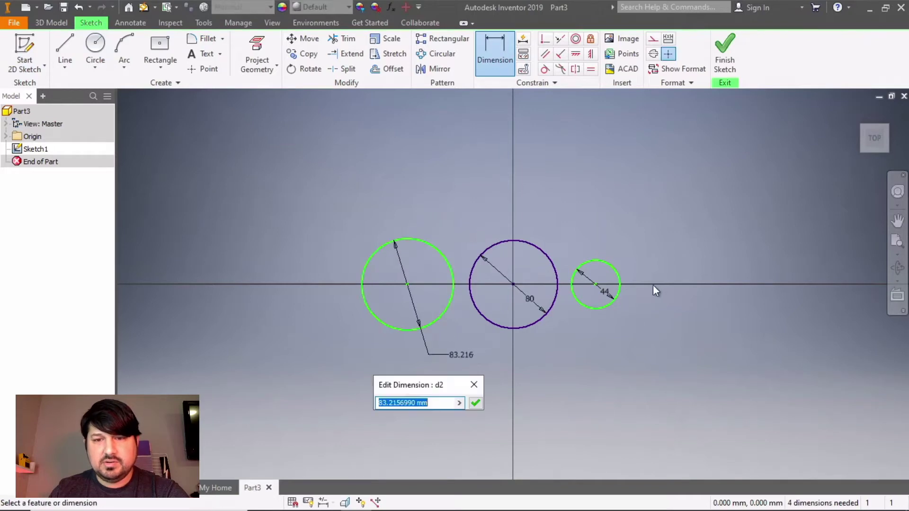
{"action": "left_click", "coordinate": [607, 294]}
{"action": "key", "text": "Return"}
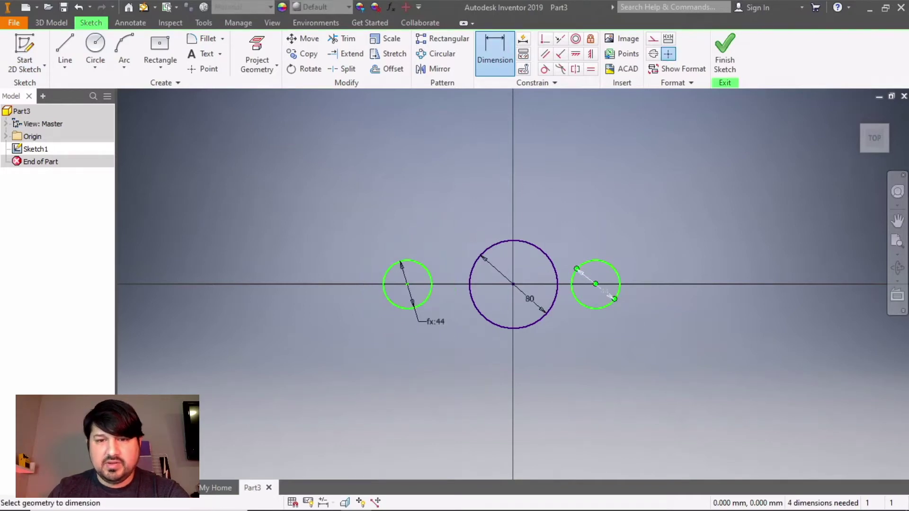
Step: Dimension the horizontal distance between the two small circles' centres as 100 mm
{"action": "key", "text": "Escape"}
{"action": "key", "text": "d"}
{"action": "left_click", "coordinate": [513, 284]}
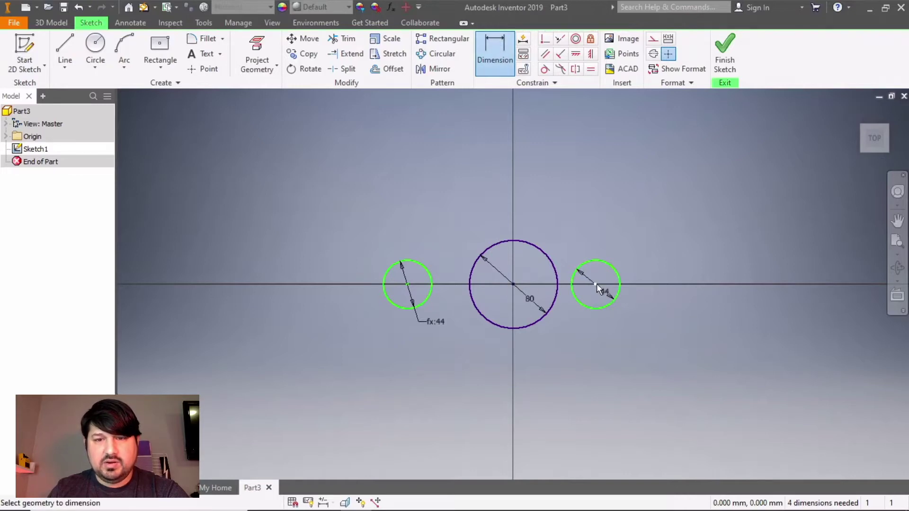
{"action": "left_click", "coordinate": [407, 285]}
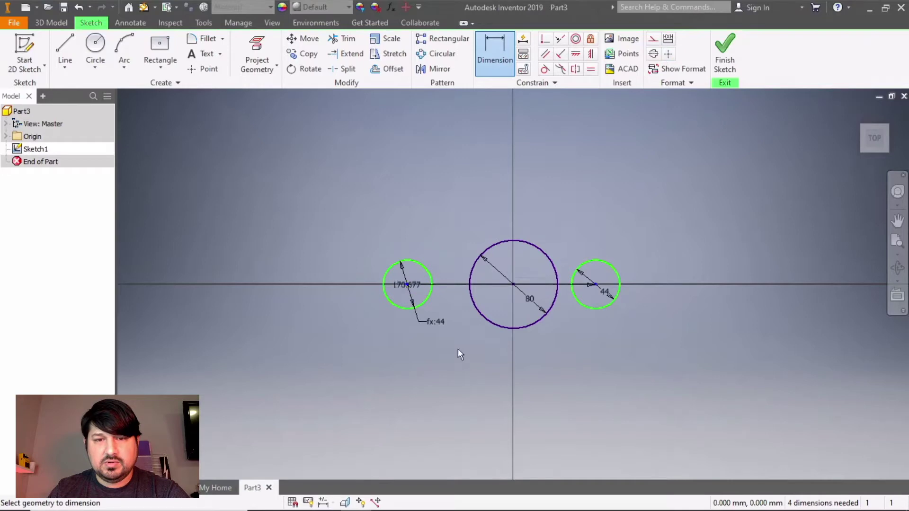
{"action": "left_click", "coordinate": [509, 387]}
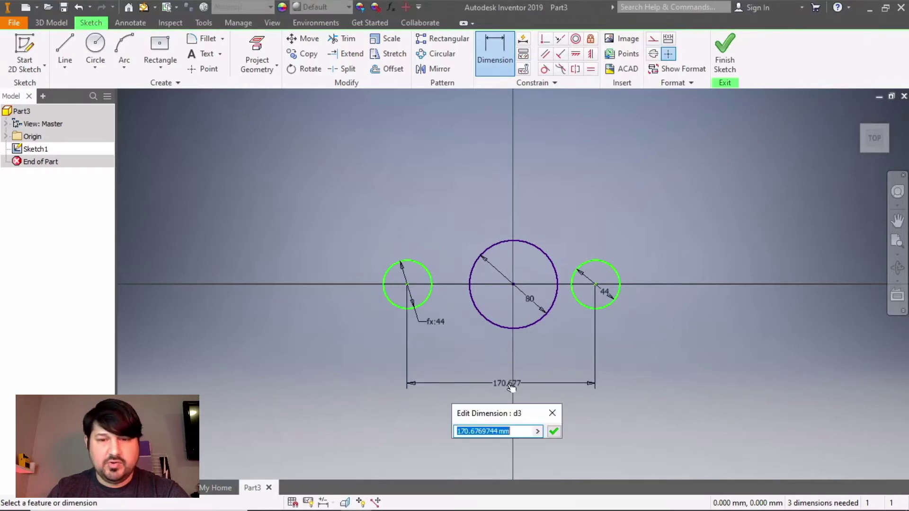
{"action": "type", "text": "100"}
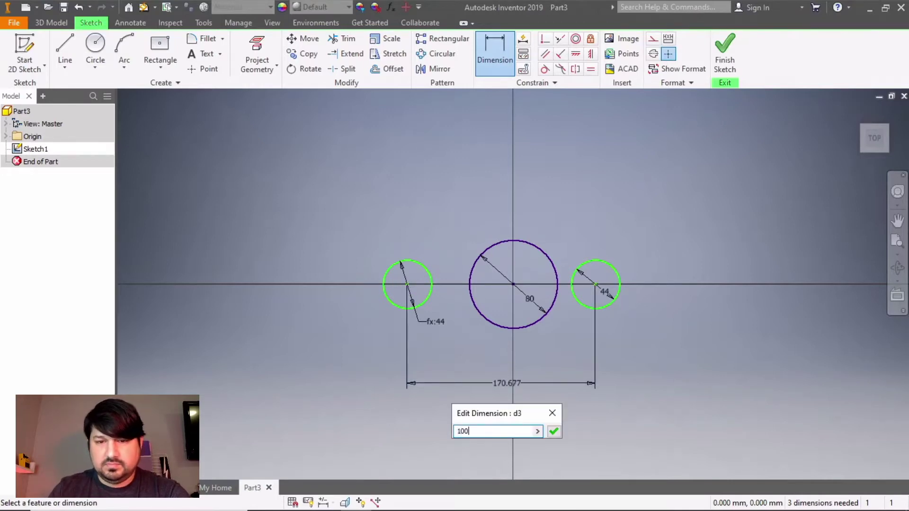
{"action": "key", "text": "Return"}
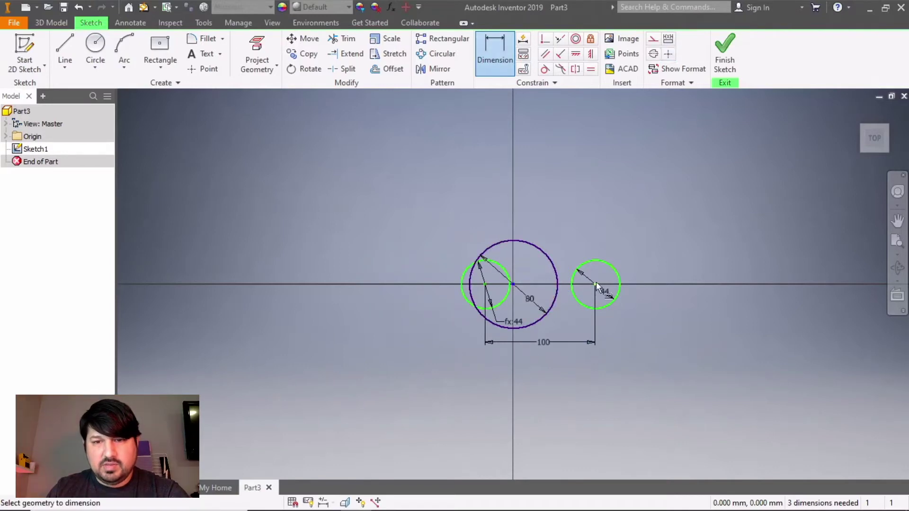
Step: Dimension the distance from the large circle's centre to the right small circle's centre as 50 mm
{"action": "left_click", "coordinate": [550, 405]}
{"action": "type", "text": "50"}
{"action": "key", "text": "Return"}
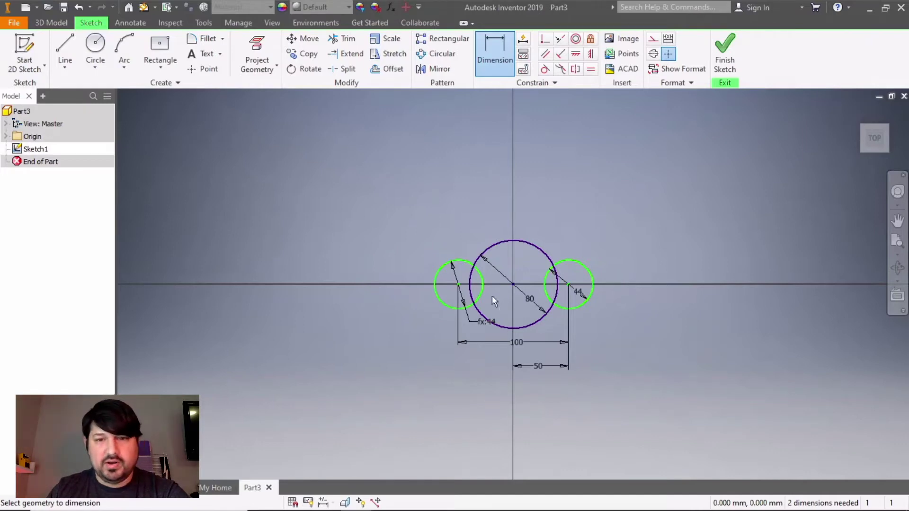
{"action": "left_click", "coordinate": [875, 141]}
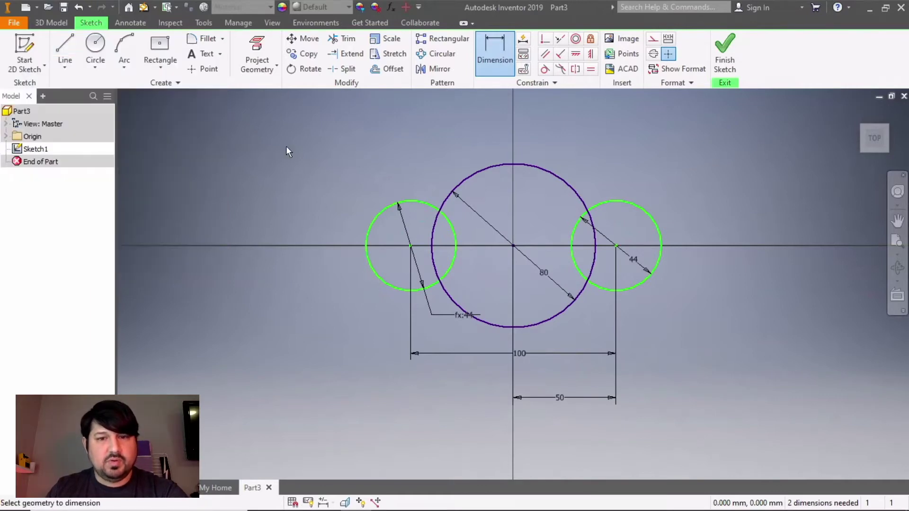
Step: Draw a line from the top of each small circle to the upper part of the large circle, tangent to the large circle
{"action": "left_click", "coordinate": [71, 49]}
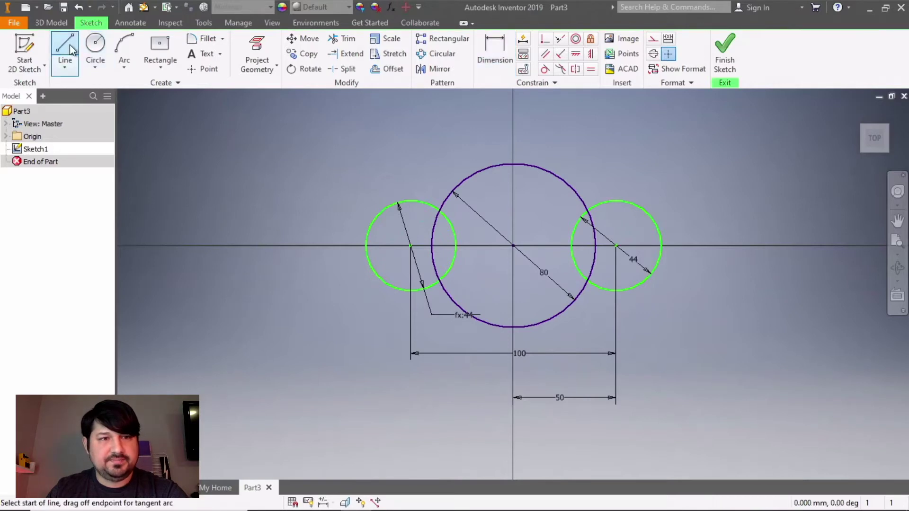
{"action": "left_click", "coordinate": [411, 198]}
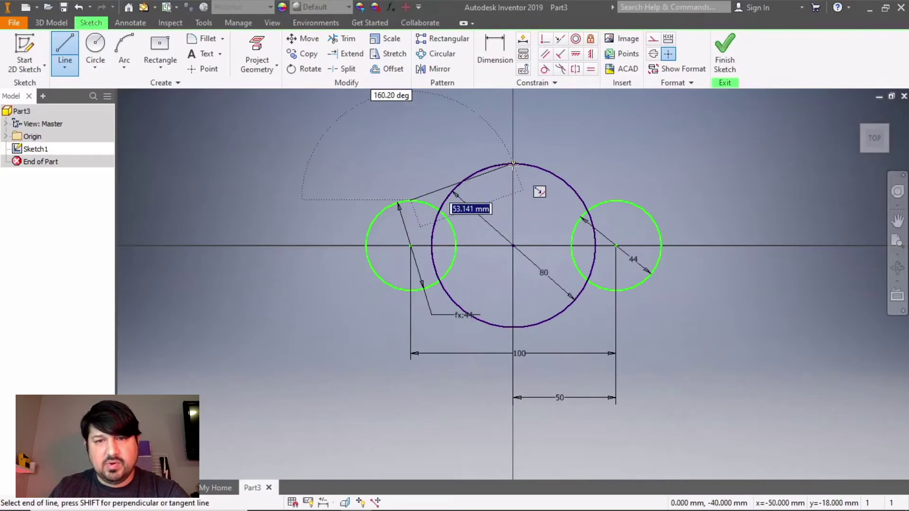
{"action": "left_click", "coordinate": [481, 170]}
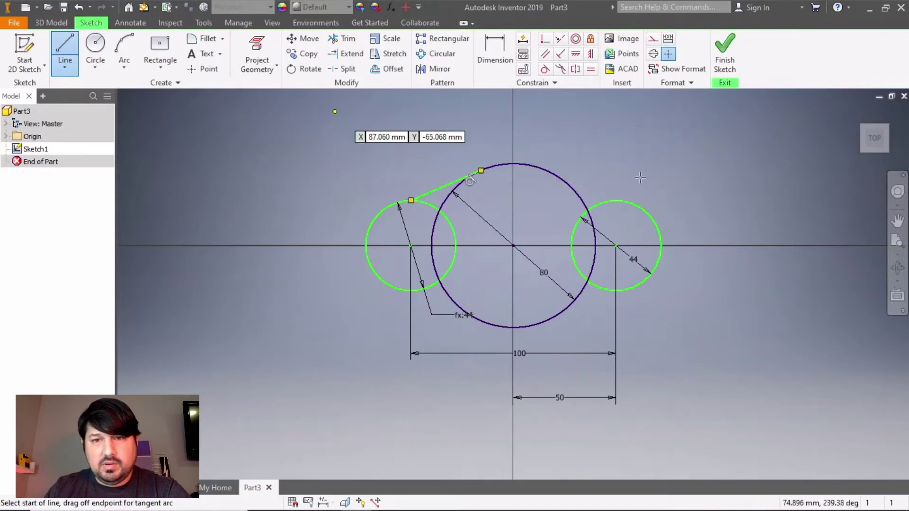
{"action": "left_click", "coordinate": [617, 201]}
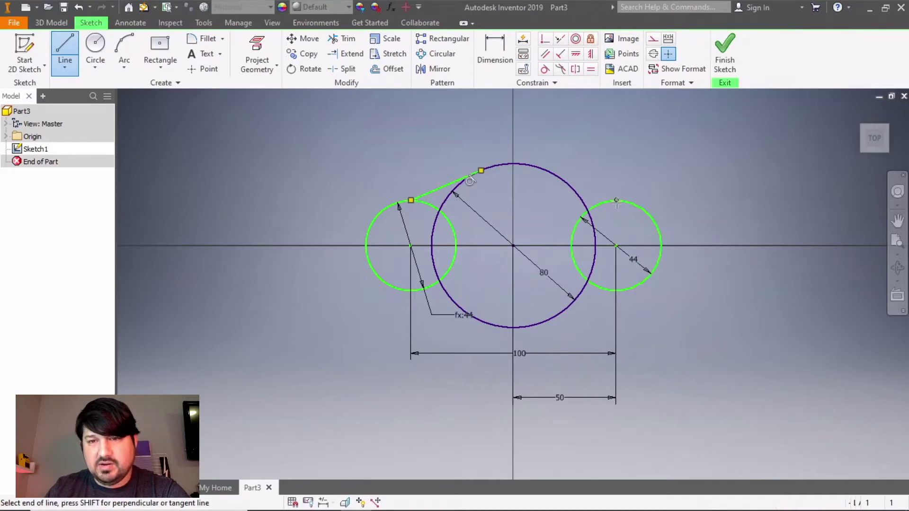
{"action": "double_click", "coordinate": [545, 167]}
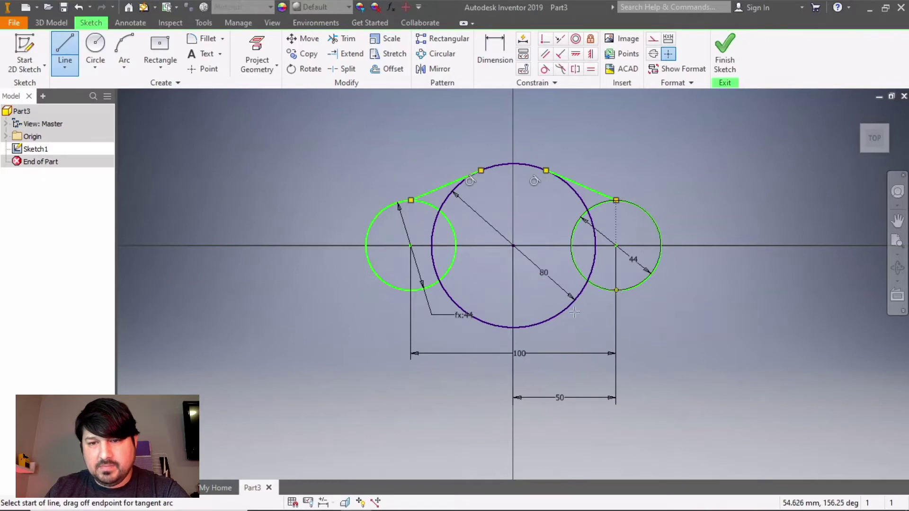
Step: Draw a line from the bottom of each small circle to the lower part of the large circle, tangent to the large circle
{"action": "left_click", "coordinate": [616, 291]}
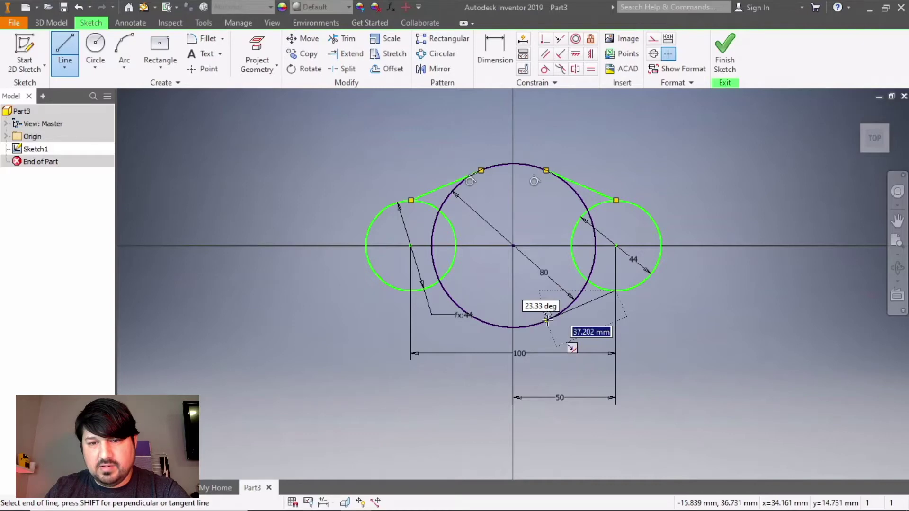
{"action": "left_click", "coordinate": [547, 321]}
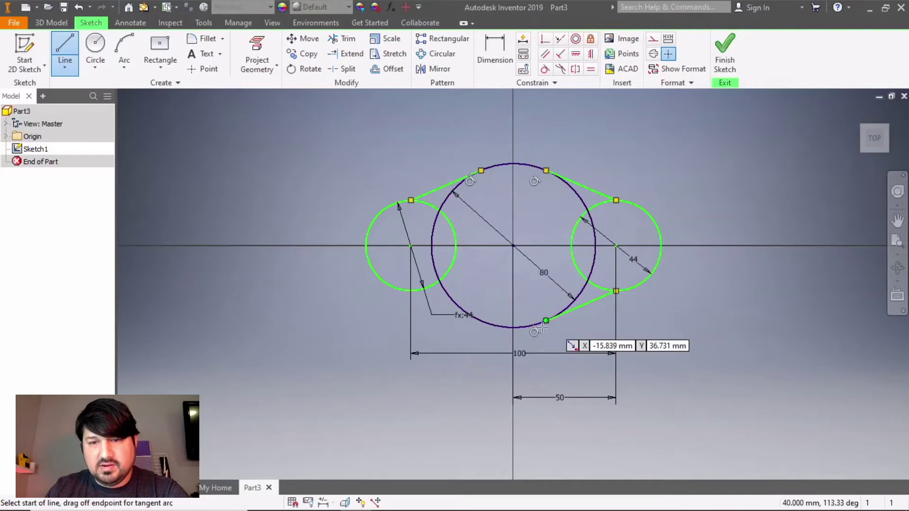
{"action": "left_click", "coordinate": [410, 290]}
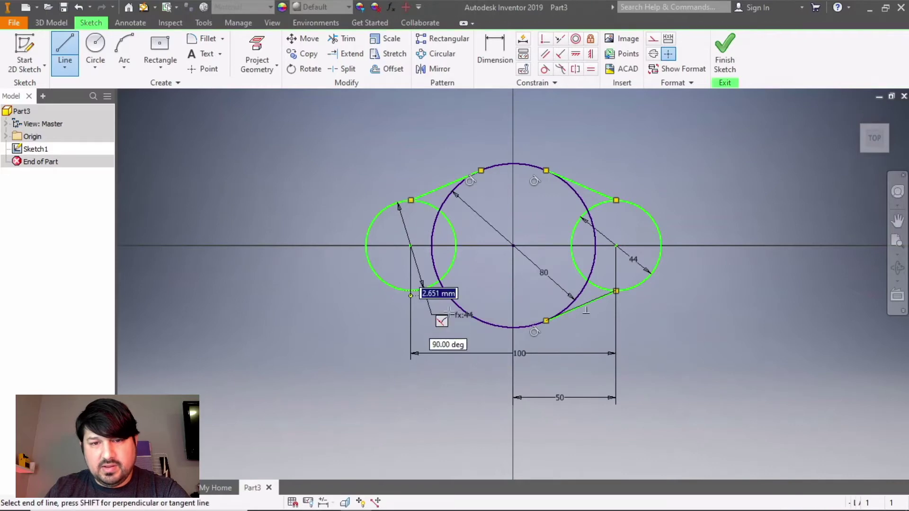
{"action": "left_click", "coordinate": [481, 321]}
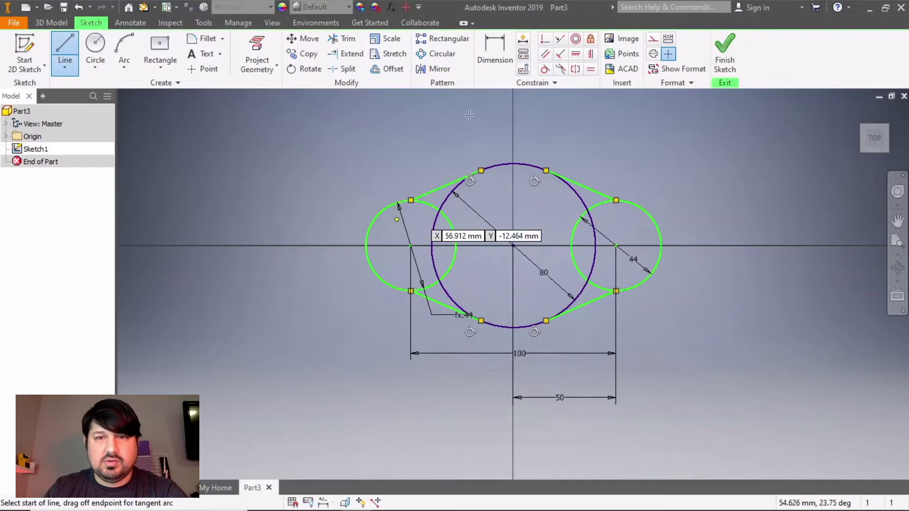
Step: Constrain the upper and lower left connecting lines tangent to the left small circle
{"action": "left_click", "coordinate": [545, 70]}
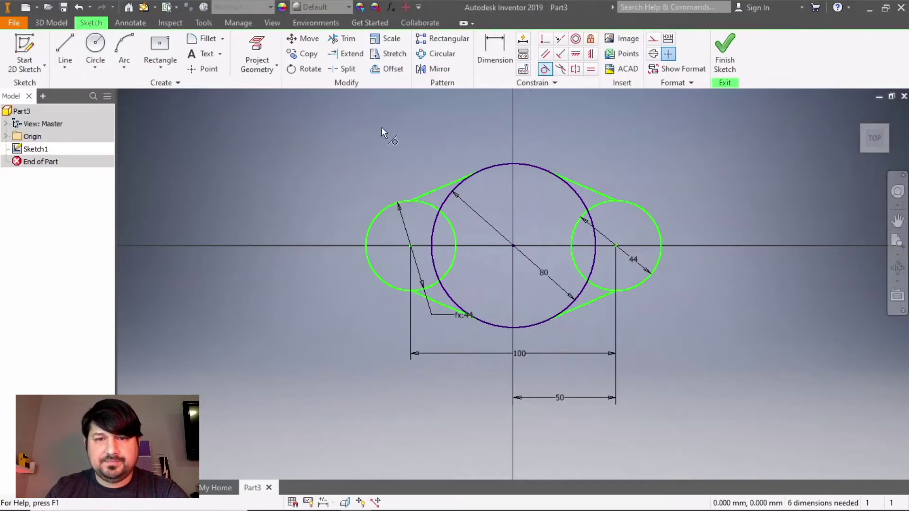
{"action": "left_click", "coordinate": [384, 206]}
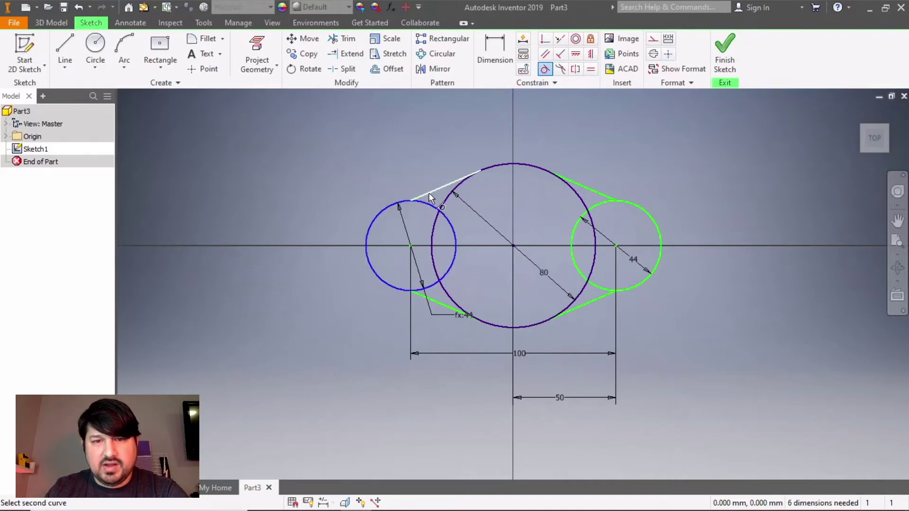
{"action": "left_click", "coordinate": [429, 197]}
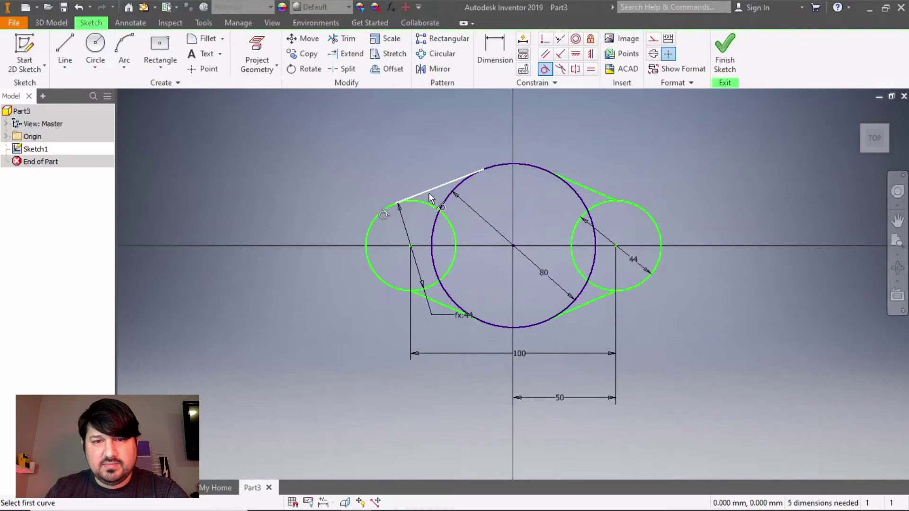
{"action": "left_click", "coordinate": [394, 290]}
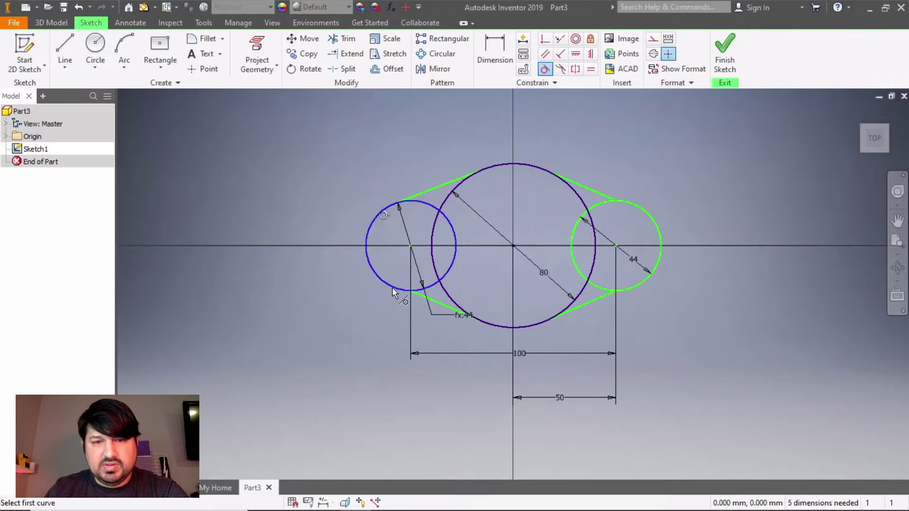
{"action": "left_click", "coordinate": [425, 298]}
Step: Constrain the lower and upper right connecting lines tangent to the right small circle
{"action": "left_click", "coordinate": [641, 282]}
{"action": "left_click", "coordinate": [588, 299]}
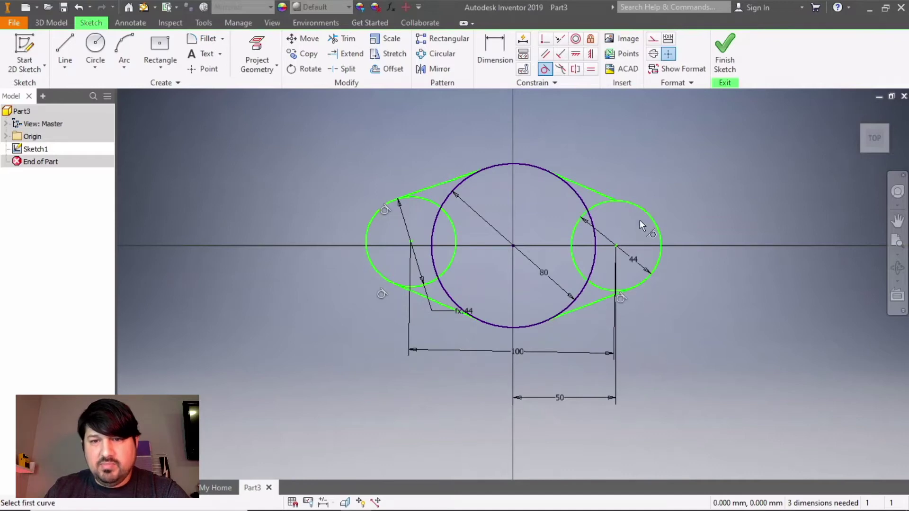
{"action": "left_click", "coordinate": [634, 202]}
{"action": "left_click", "coordinate": [605, 197]}
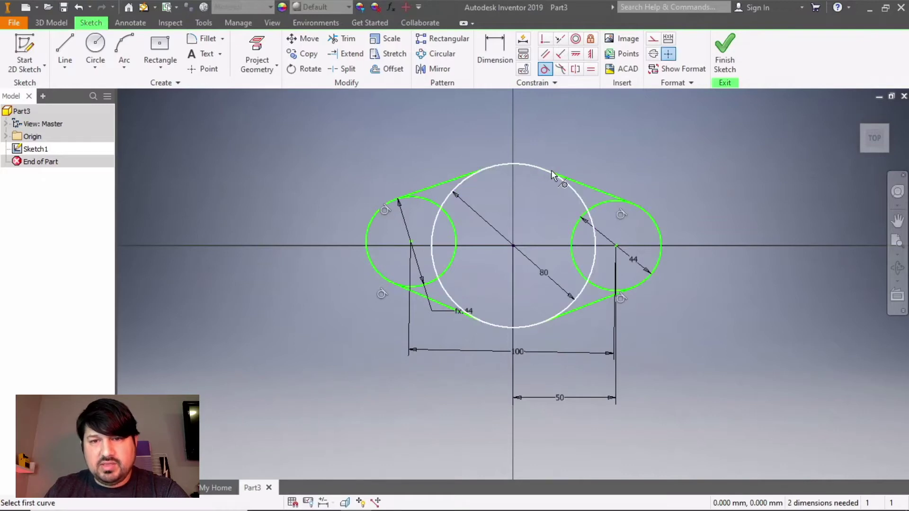
Step: Try to add a tangent constraint between the large circle and each of the four connecting lines
{"action": "left_click", "coordinate": [570, 180]}
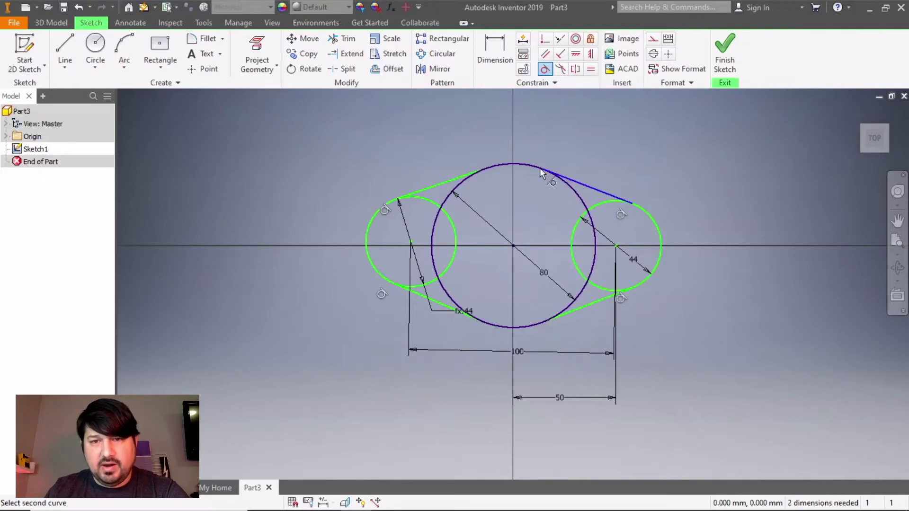
{"action": "left_click", "coordinate": [528, 164]}
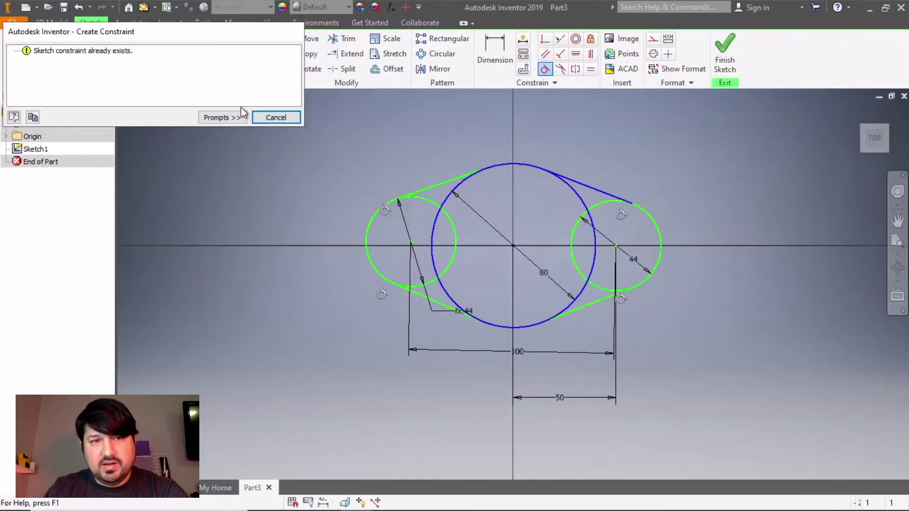
{"action": "left_click", "coordinate": [271, 117]}
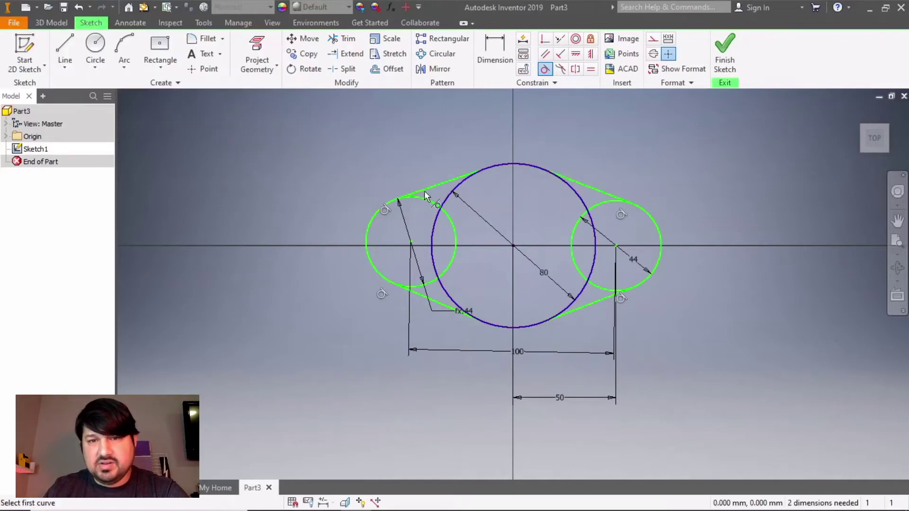
{"action": "left_click", "coordinate": [458, 186]}
{"action": "left_click", "coordinate": [457, 185]}
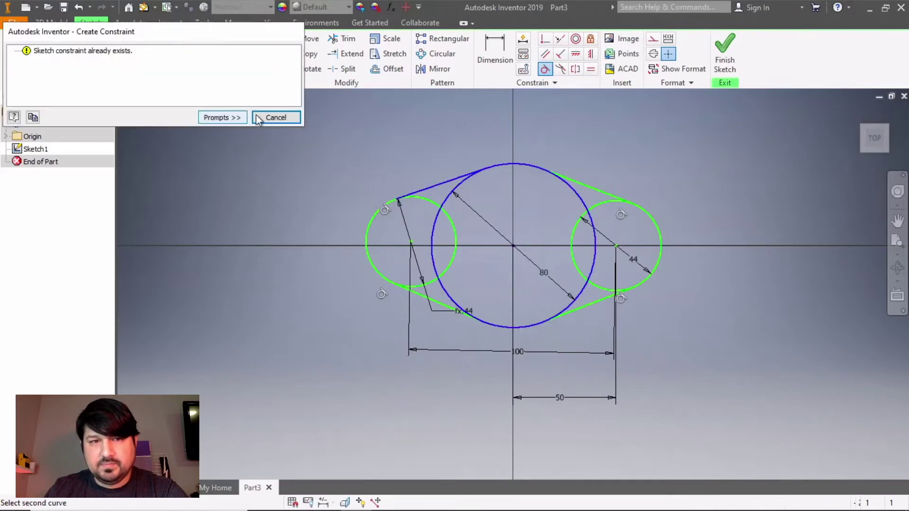
{"action": "left_click", "coordinate": [272, 117]}
{"action": "left_click", "coordinate": [461, 312]}
{"action": "left_click", "coordinate": [497, 324]}
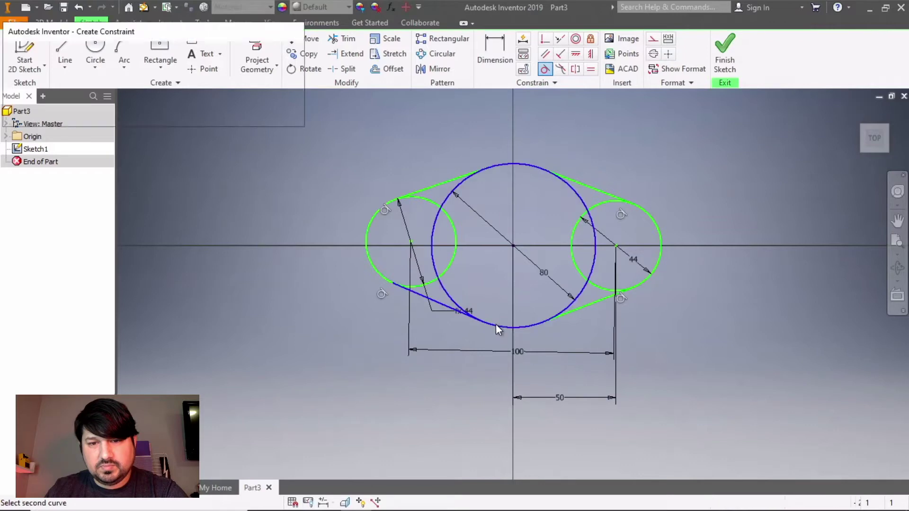
{"action": "left_click", "coordinate": [276, 117]}
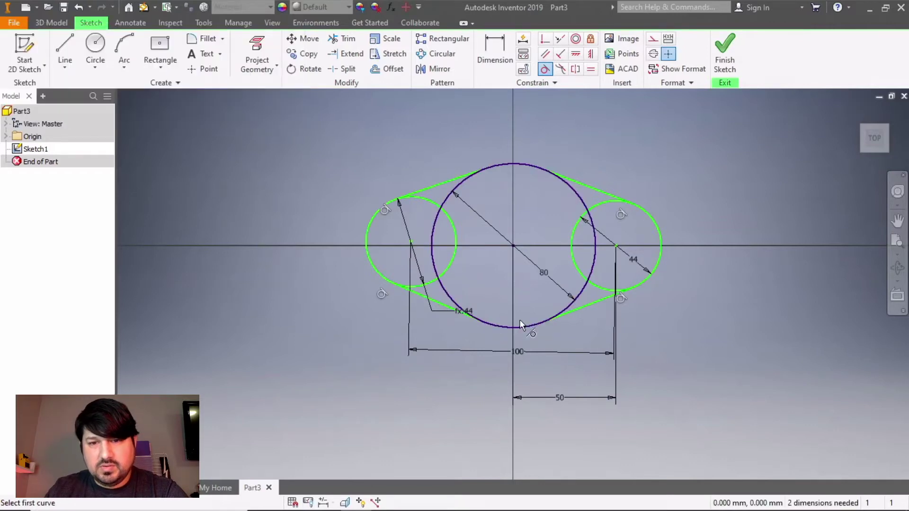
{"action": "left_click", "coordinate": [520, 326]}
{"action": "left_click", "coordinate": [562, 313]}
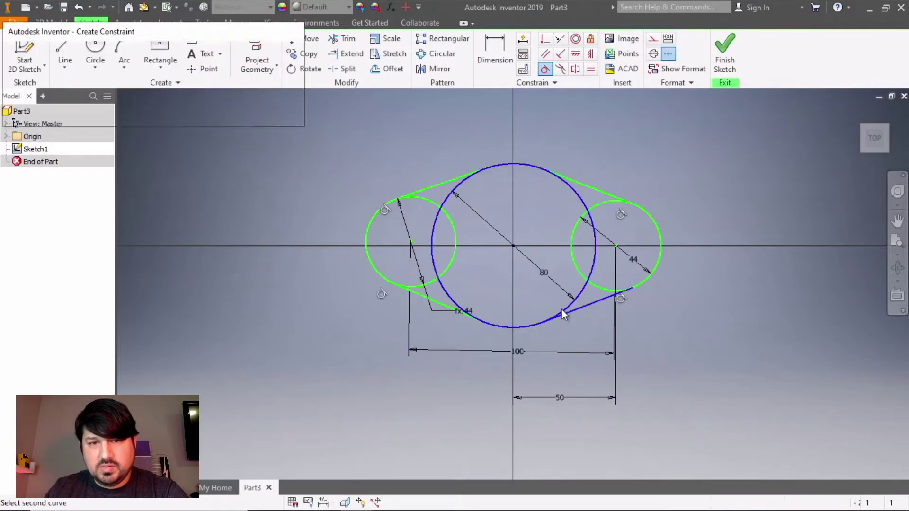
{"action": "left_click", "coordinate": [285, 118]}
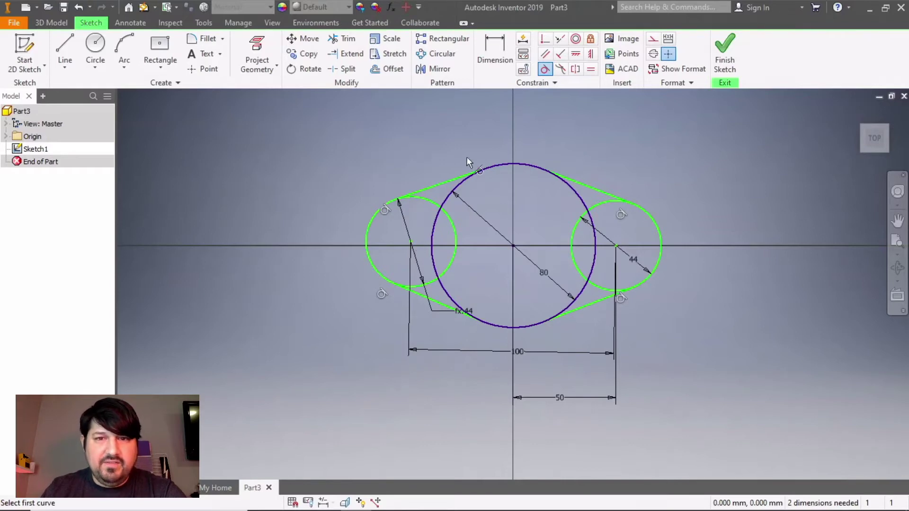
Step: Dimension the vertical offset between the left small circle's centre and the large circle's centre as 0 mm
{"action": "left_click", "coordinate": [490, 48]}
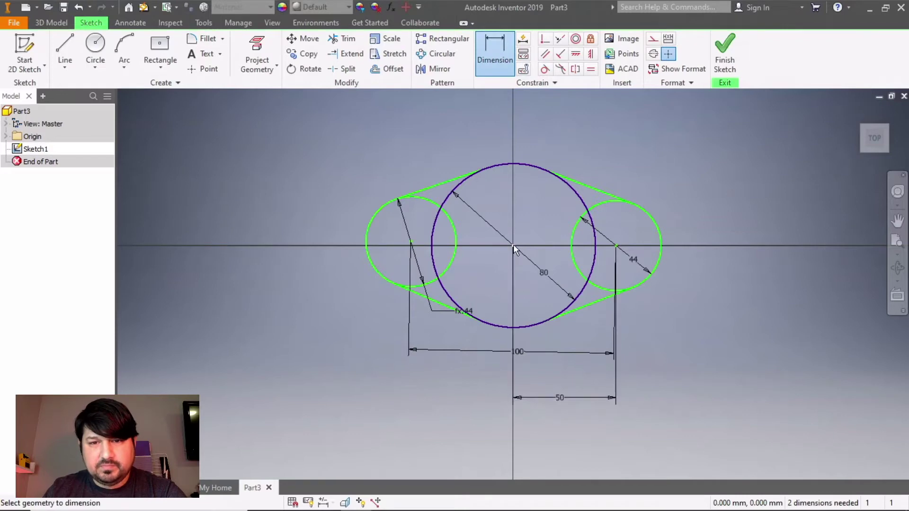
{"action": "left_click", "coordinate": [411, 242]}
{"action": "left_click", "coordinate": [328, 244]}
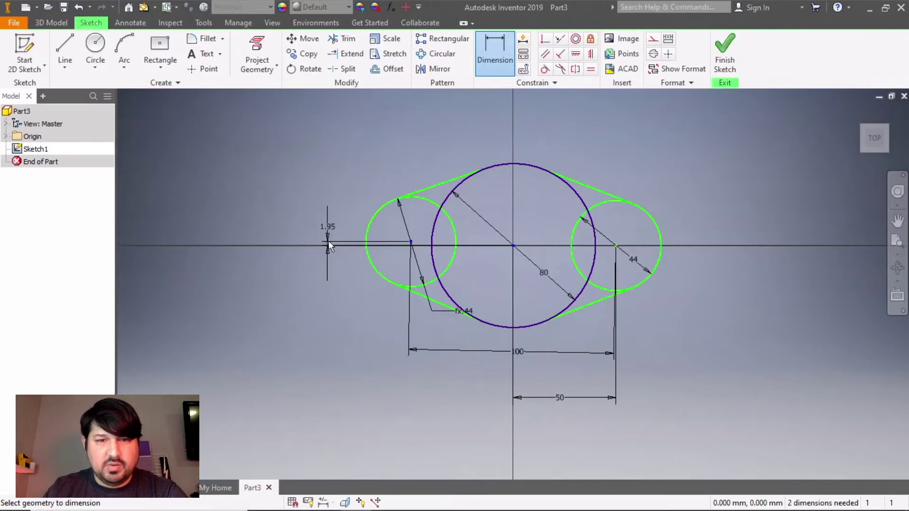
{"action": "left_click", "coordinate": [328, 241]}
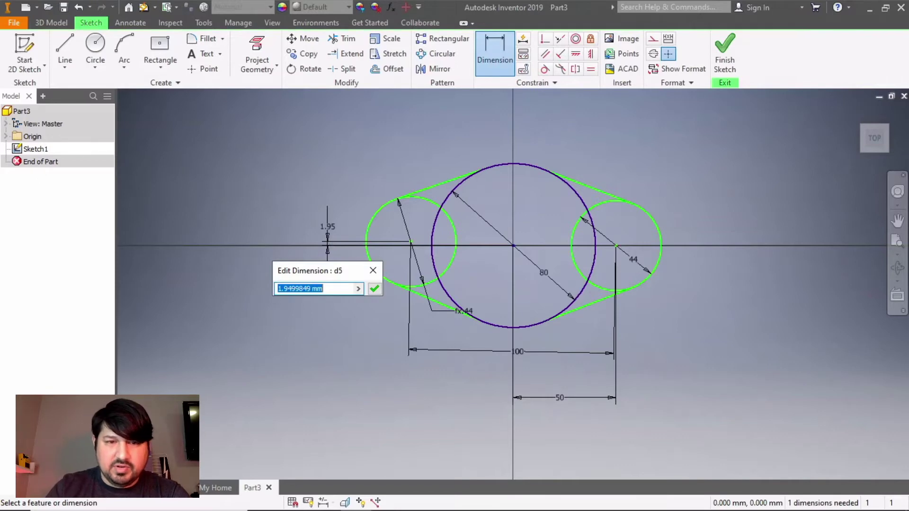
{"action": "type", "text": "0"}
{"action": "key", "text": "Return"}
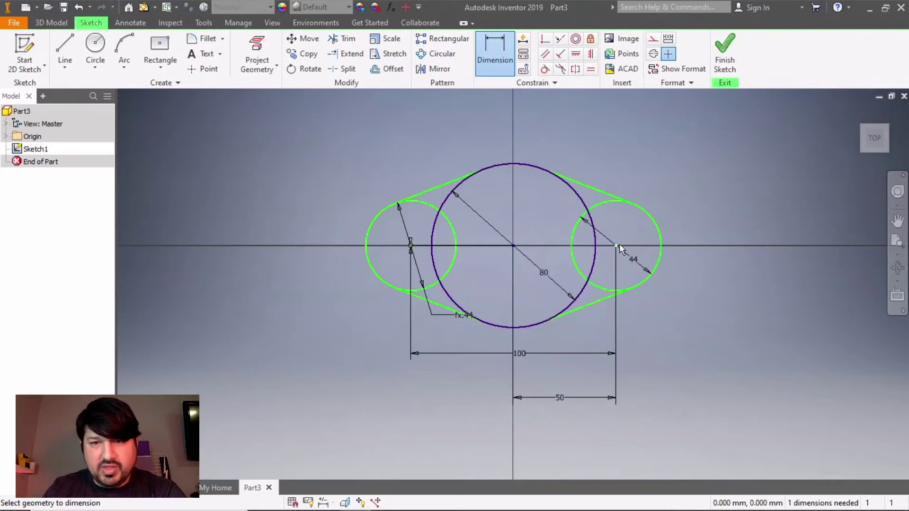
Step: Draw a 15 mm diameter circle concentric with the left 44 mm circle
{"action": "left_click", "coordinate": [95, 44]}
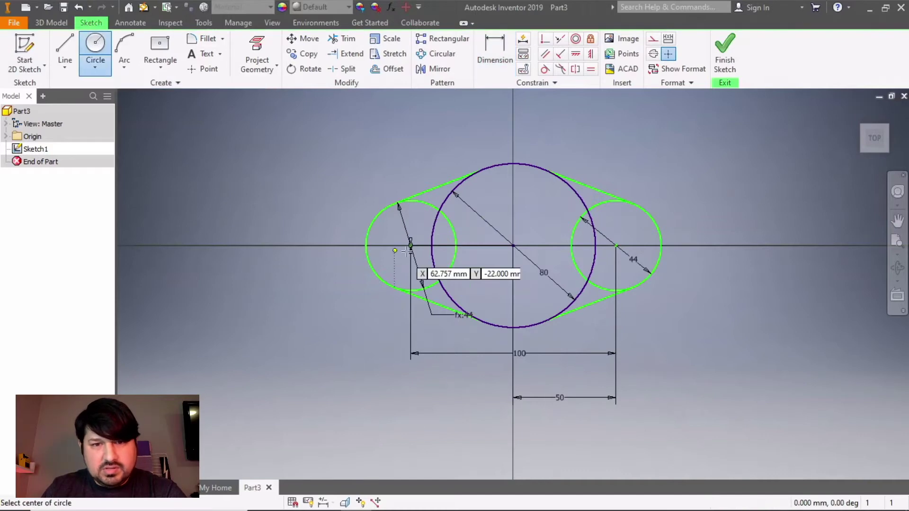
{"action": "left_click", "coordinate": [411, 245]}
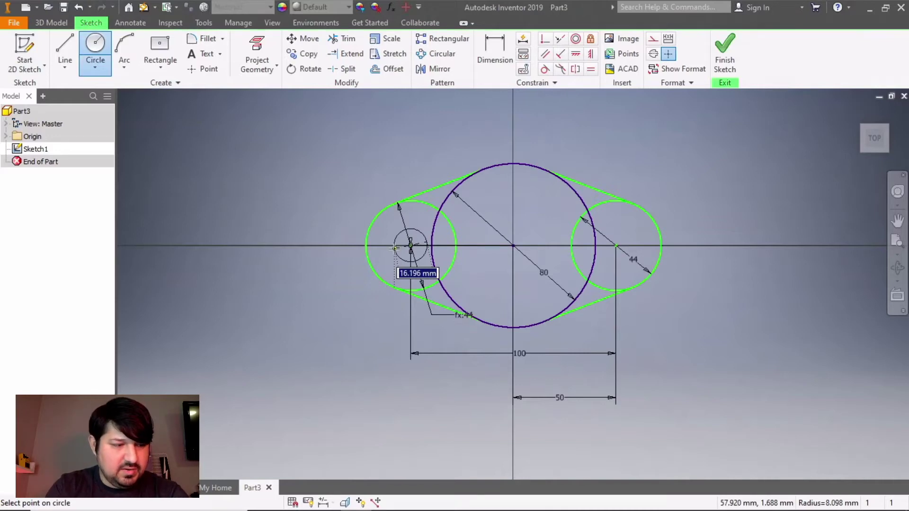
{"action": "type", "text": "1"}
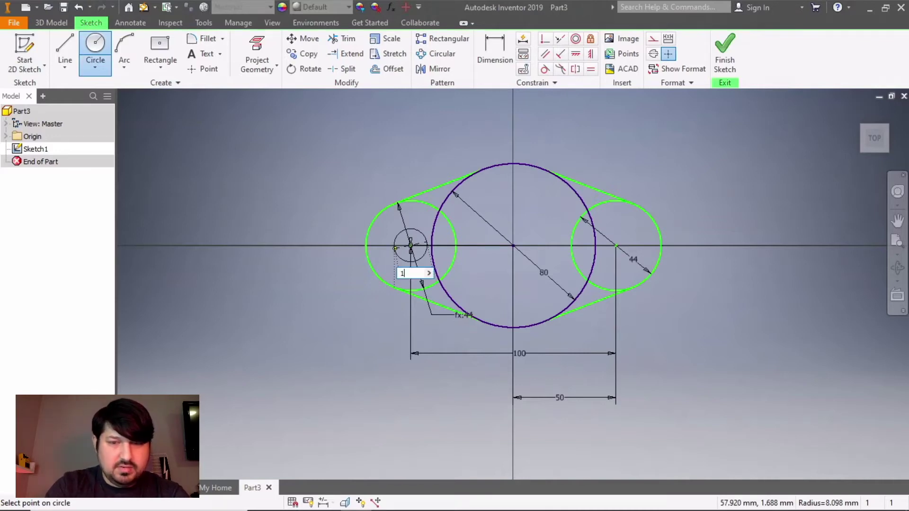
{"action": "key", "text": "Return"}
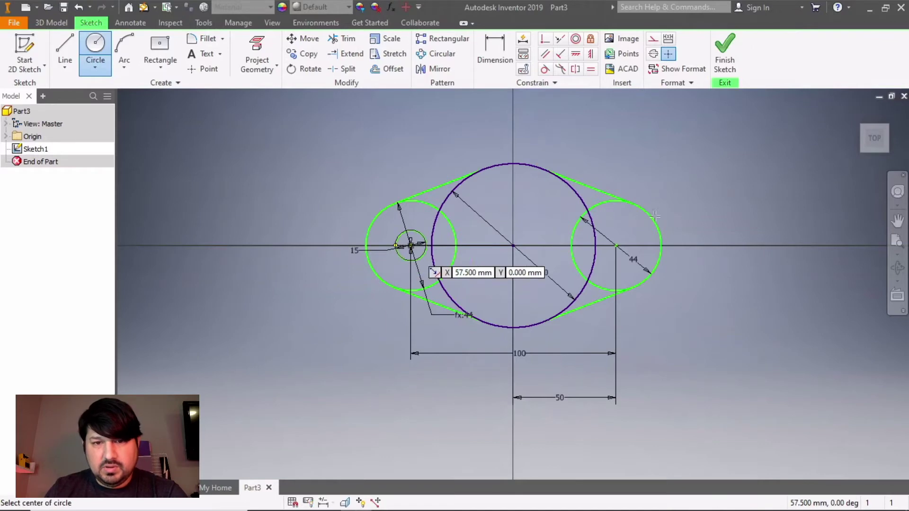
Step: Draw a circle concentric with the right 44 mm circle and link its diameter to the left hole's 15 mm dimension
{"action": "left_click", "coordinate": [616, 245]}
{"action": "left_click", "coordinate": [626, 234]}
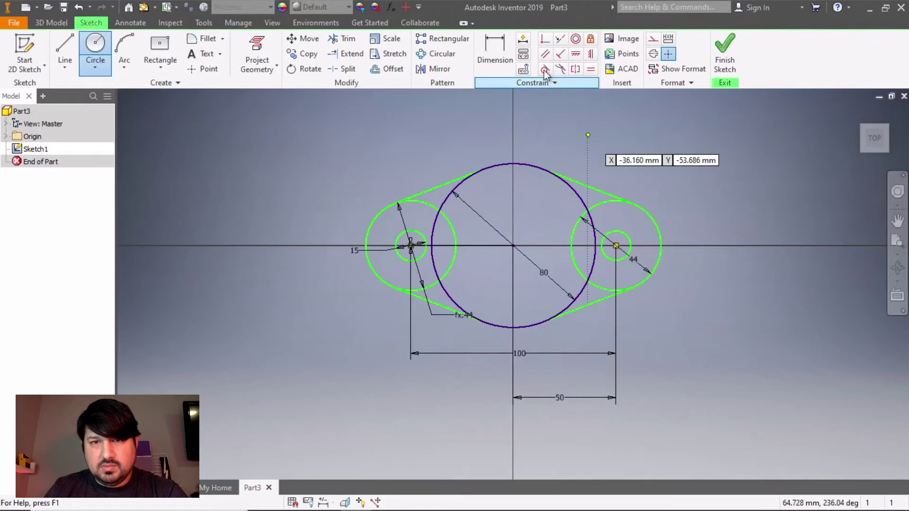
{"action": "key", "text": "d"}
{"action": "left_click", "coordinate": [629, 241]}
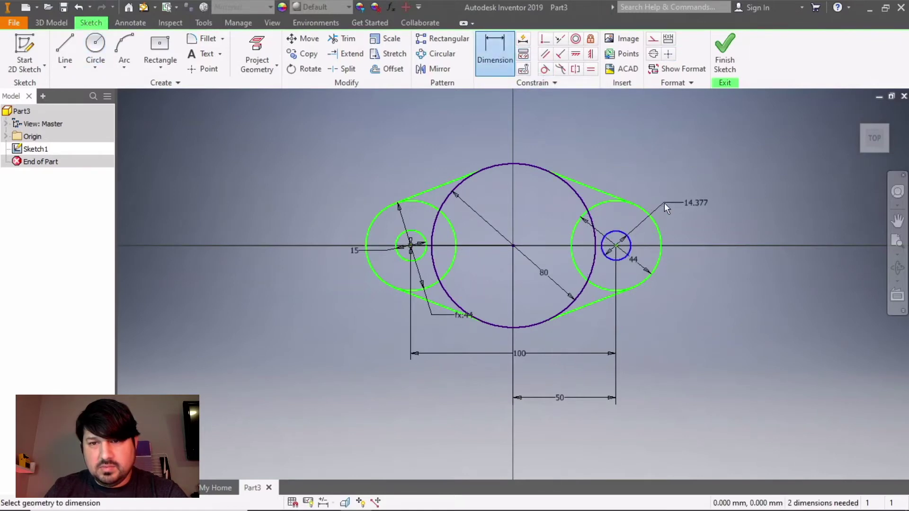
{"action": "left_click", "coordinate": [664, 203]}
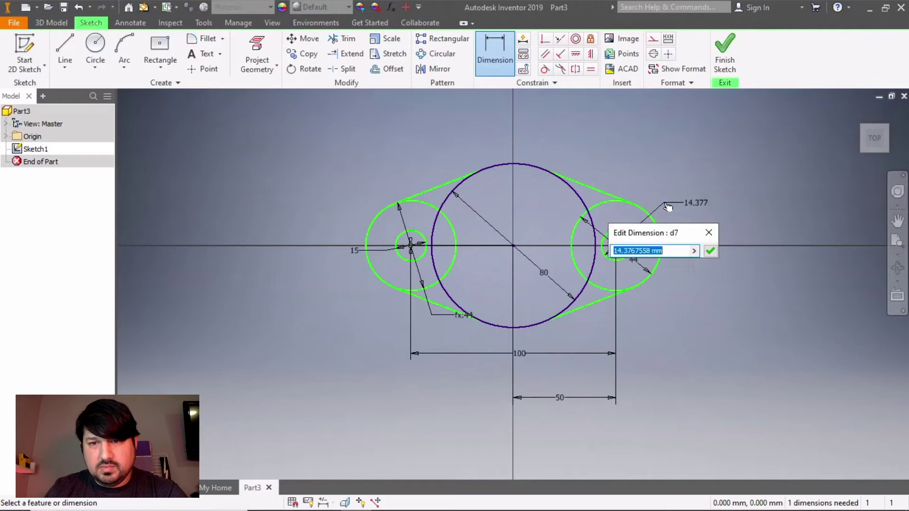
{"action": "left_click", "coordinate": [358, 252]}
{"action": "key", "text": "Return"}
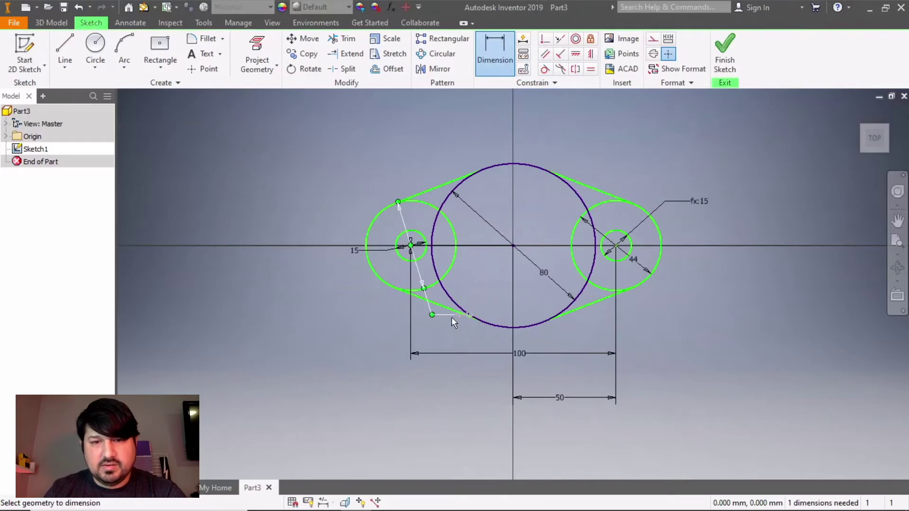
Step: Reposition the left hole's 15 mm dimension, both 44 mm dimensions and the 80 mm dimension so their text sits outside the outline
{"action": "right_click", "coordinate": [288, 227]}
{"action": "left_click", "coordinate": [324, 227]}
{"action": "left_click_drag", "start_coordinate": [349, 249], "coordinate": [334, 204]}
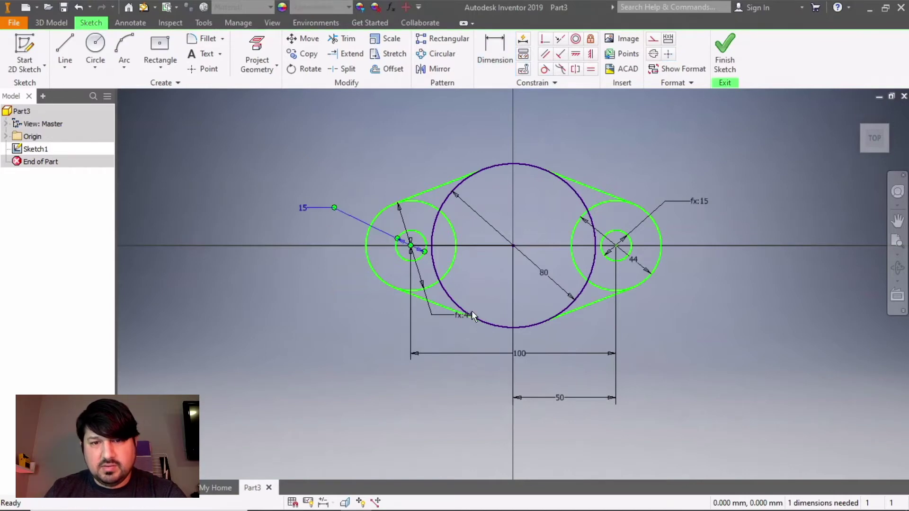
{"action": "left_click_drag", "start_coordinate": [458, 317], "coordinate": [329, 280]}
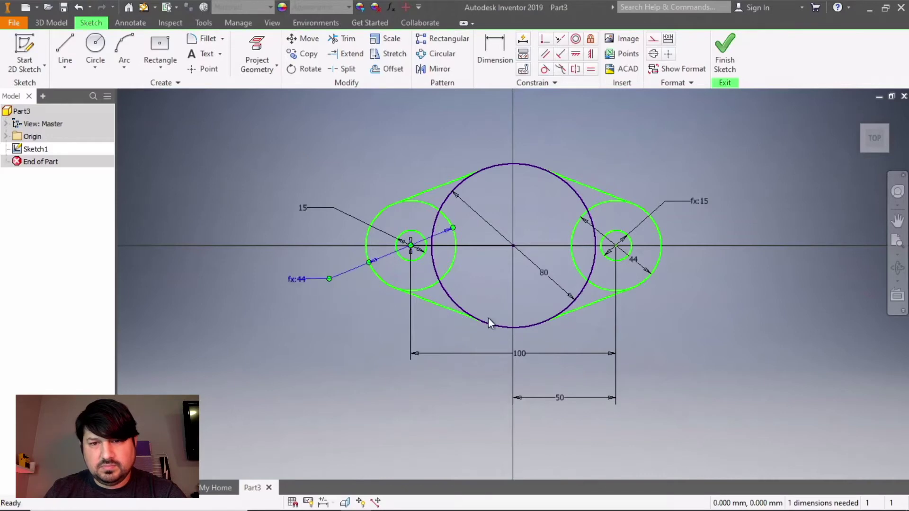
{"action": "left_click_drag", "start_coordinate": [544, 282], "coordinate": [558, 148]}
{"action": "left_click_drag", "start_coordinate": [633, 259], "coordinate": [668, 278]}
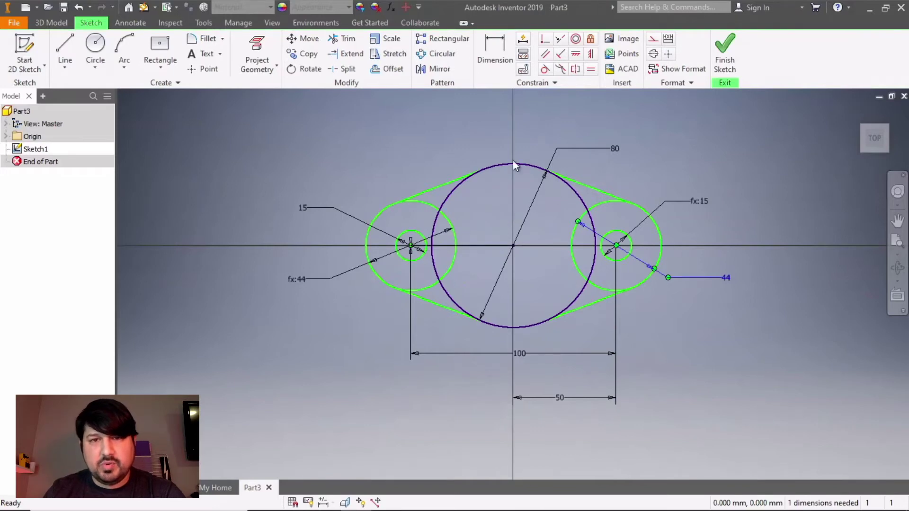
Step: Trim the left 44 mm circle's inner portions between its two tangent lines, leaving only the outer arc
{"action": "left_click", "coordinate": [348, 40]}
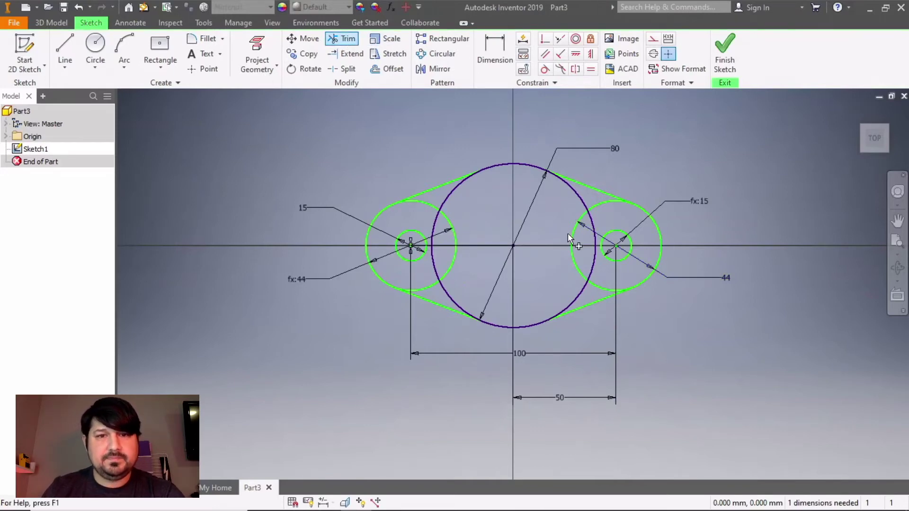
{"action": "left_click", "coordinate": [425, 288]}
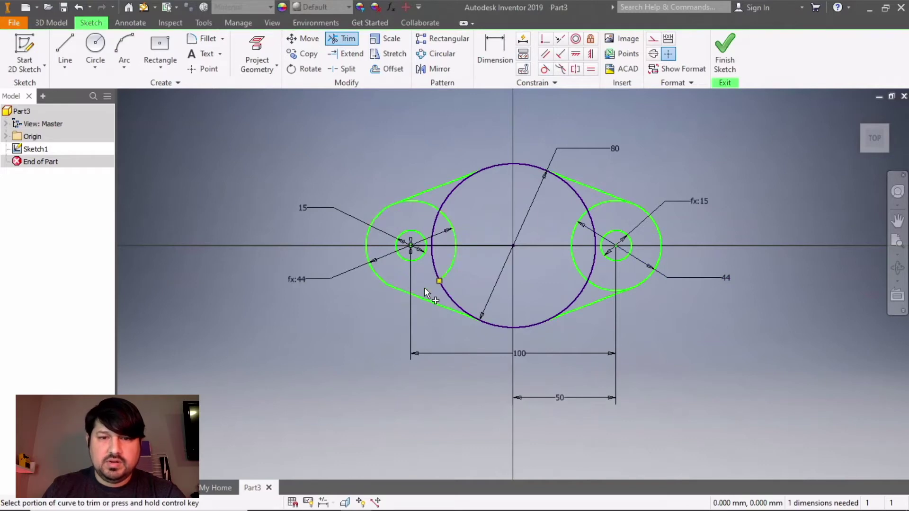
{"action": "left_click", "coordinate": [448, 268]}
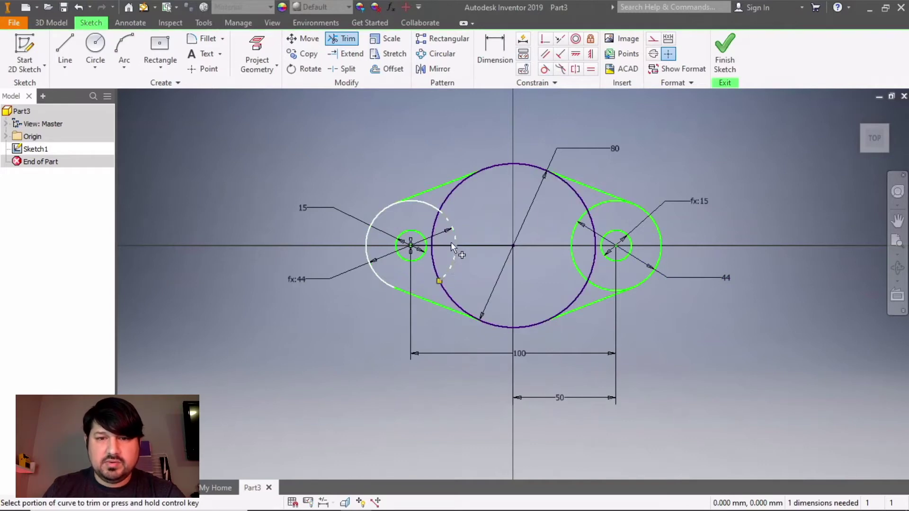
{"action": "left_click", "coordinate": [427, 205]}
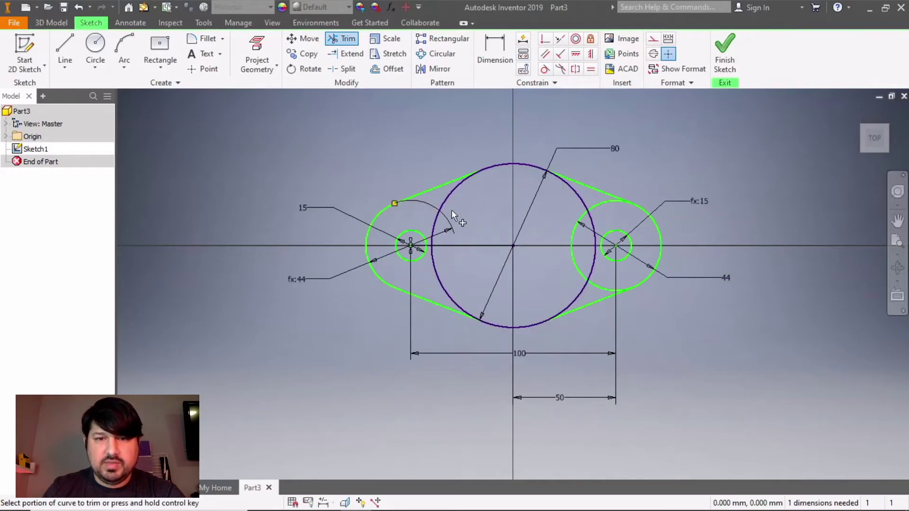
Step: Trim the inner portions of the right 44 mm circle and the 80 mm circle to leave one closed outline, and finish the sketch
{"action": "left_click", "coordinate": [590, 219]}
{"action": "left_click", "coordinate": [584, 203]}
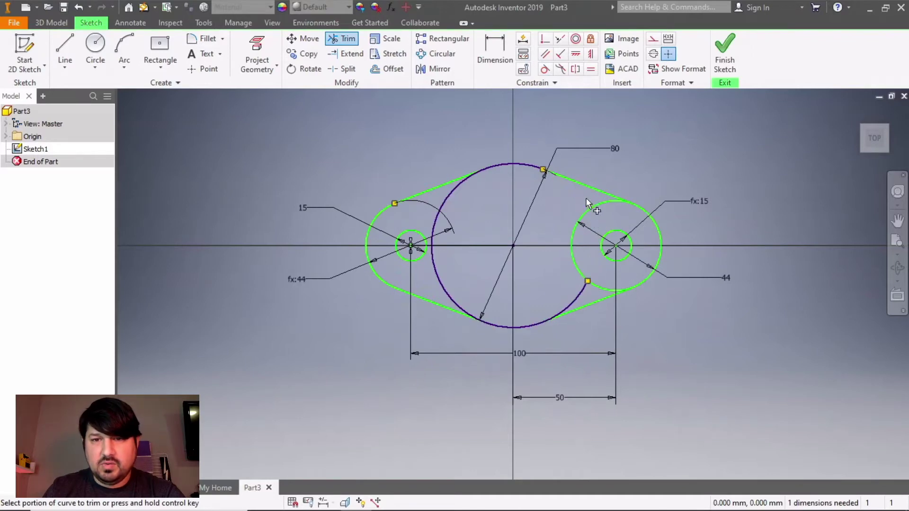
{"action": "left_click", "coordinate": [597, 211]}
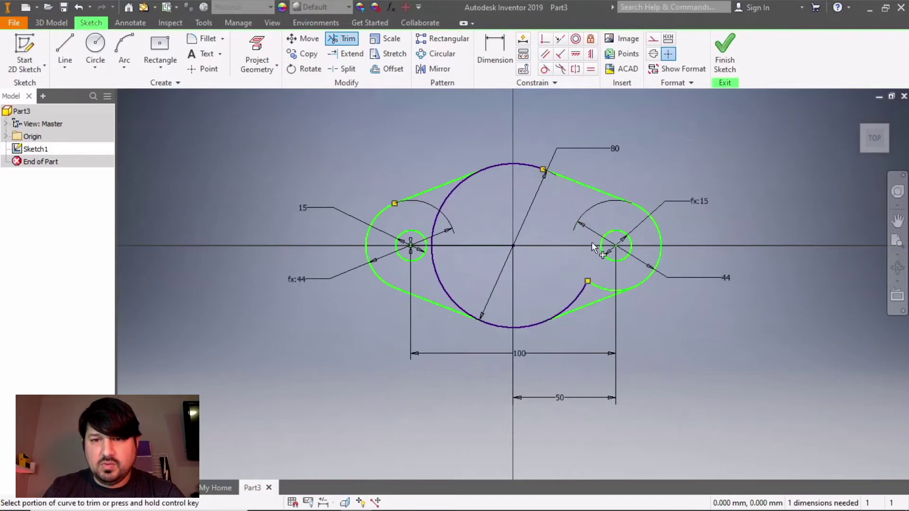
{"action": "left_click", "coordinate": [587, 287]}
{"action": "left_click", "coordinate": [598, 284]}
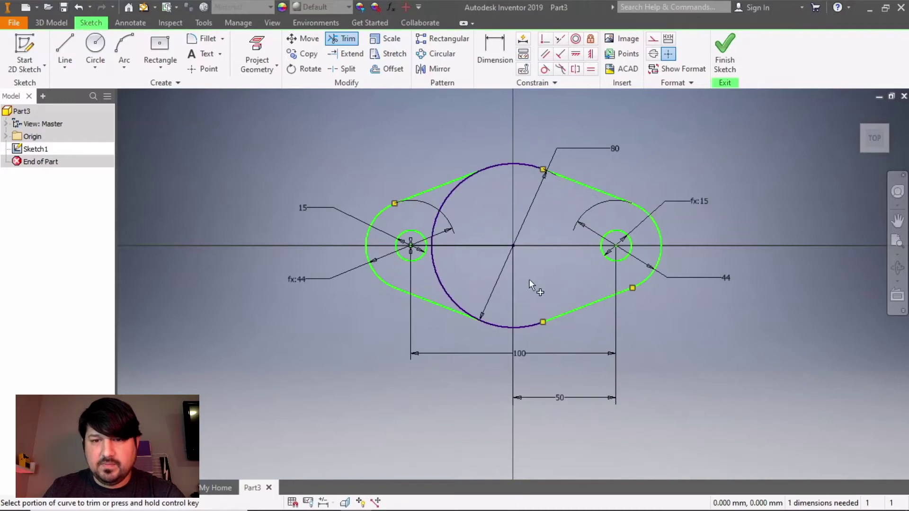
{"action": "left_click", "coordinate": [440, 282]}
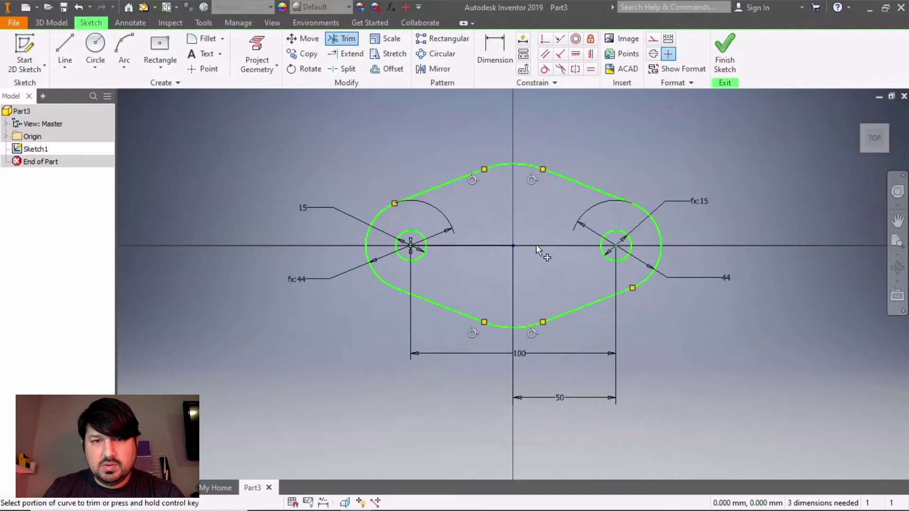
{"action": "left_click", "coordinate": [725, 51]}
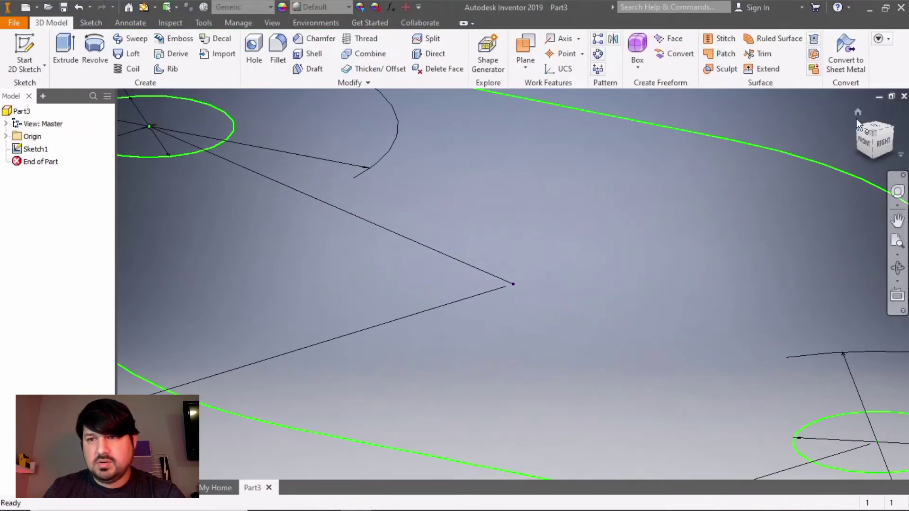
Step: Extrude the outline profile, excluding the two holes, by 18 mm to form the base plate
{"action": "left_click", "coordinate": [857, 112]}
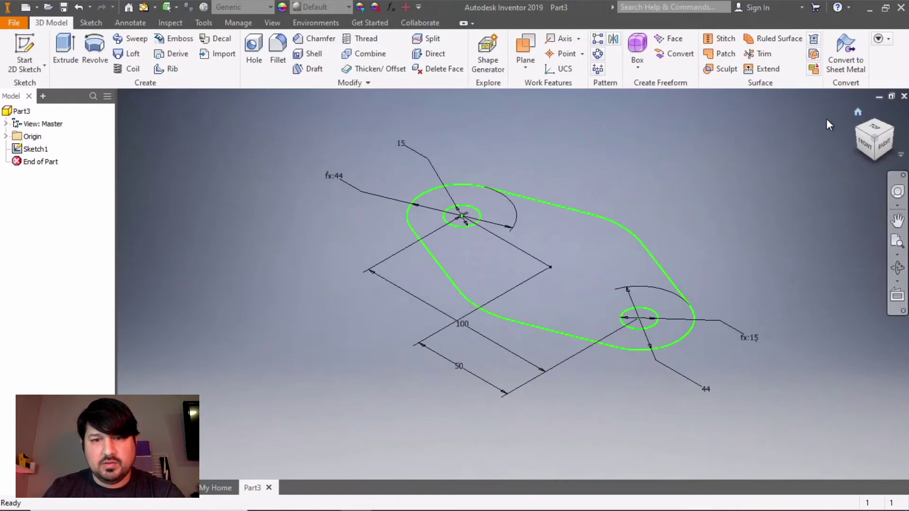
{"action": "left_click", "coordinate": [65, 54]}
{"action": "left_click", "coordinate": [529, 246]}
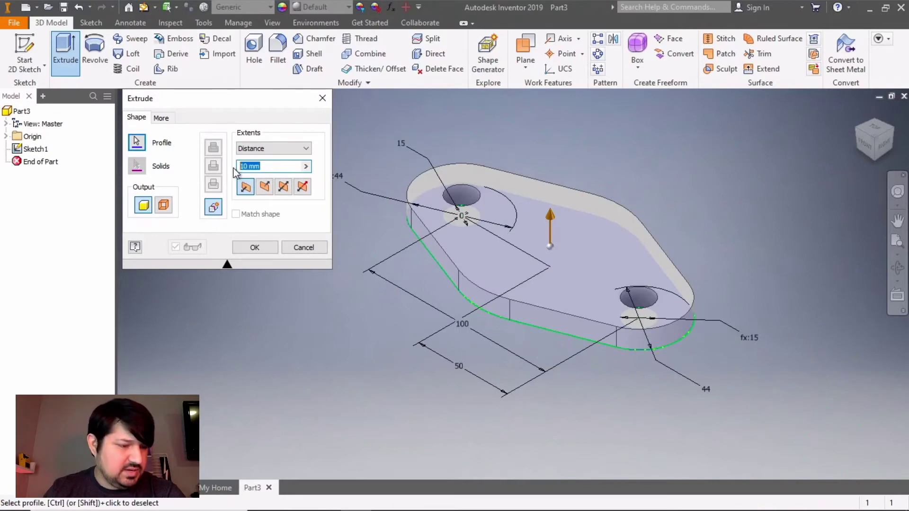
{"action": "type", "text": "18"}
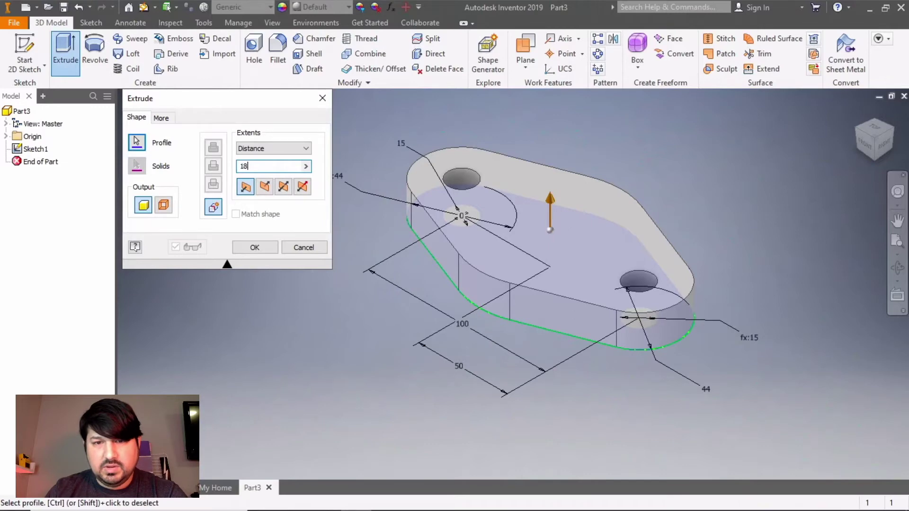
{"action": "key", "text": "Return"}
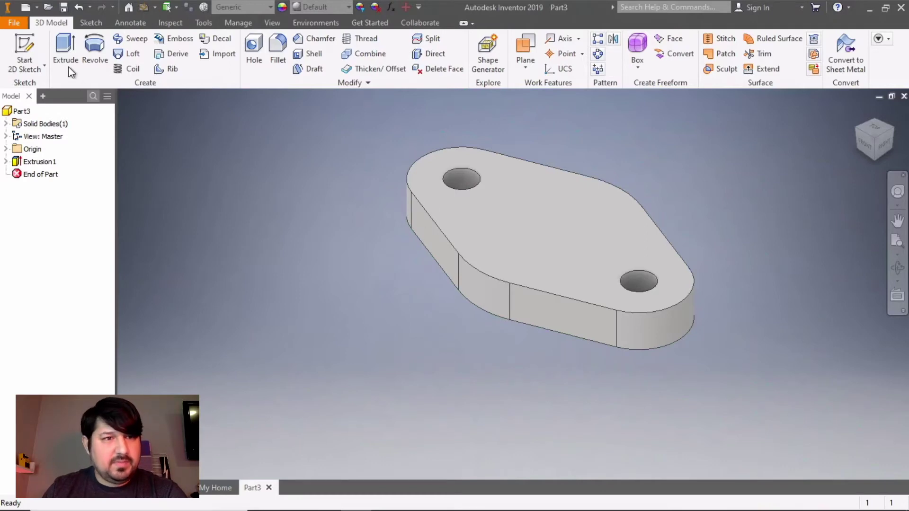
Step: Sketch a two-point center rectangle 18 mm wide and 67 mm high at the origin on the plate's upper face, and finish the sketch
{"action": "left_click", "coordinate": [25, 45]}
{"action": "left_click", "coordinate": [540, 211]}
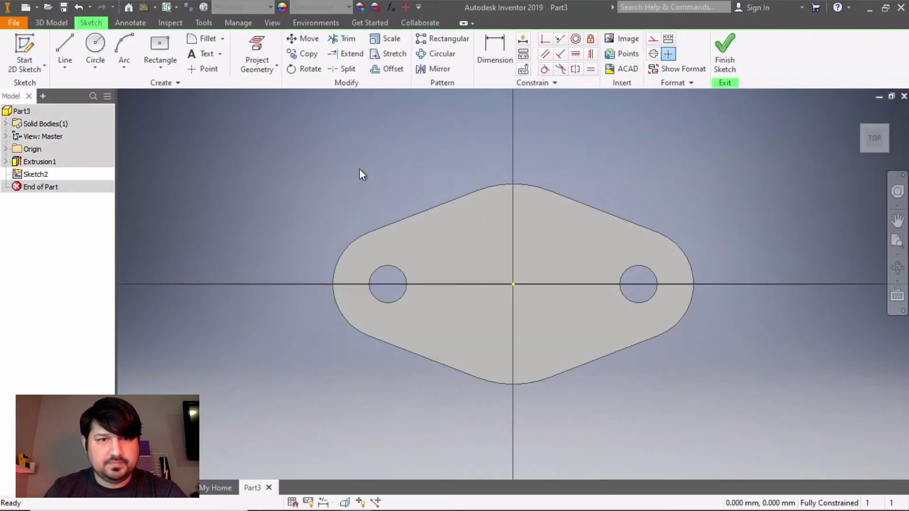
{"action": "left_click", "coordinate": [161, 61]}
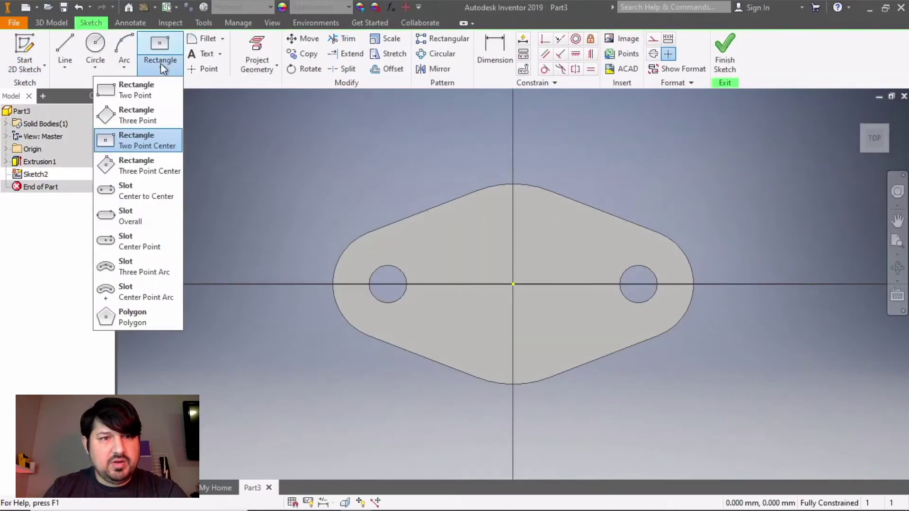
{"action": "left_click", "coordinate": [142, 145]}
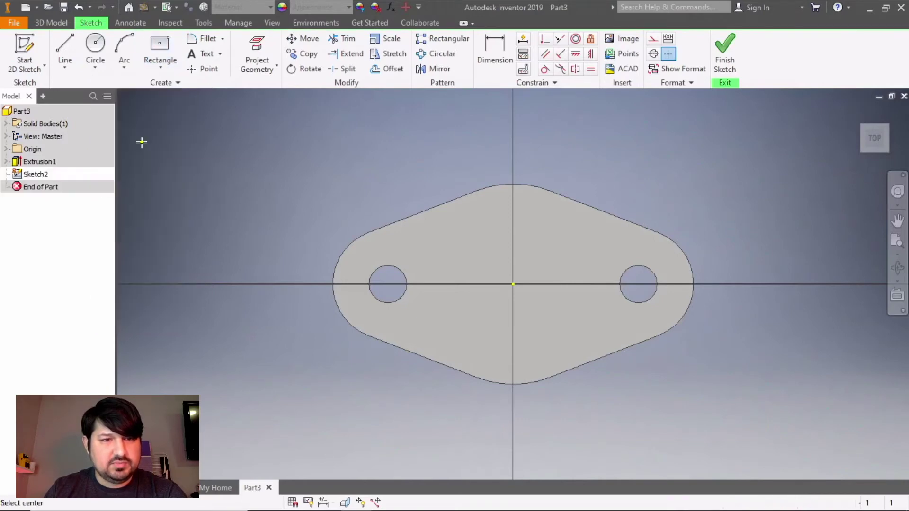
{"action": "left_click", "coordinate": [513, 283]}
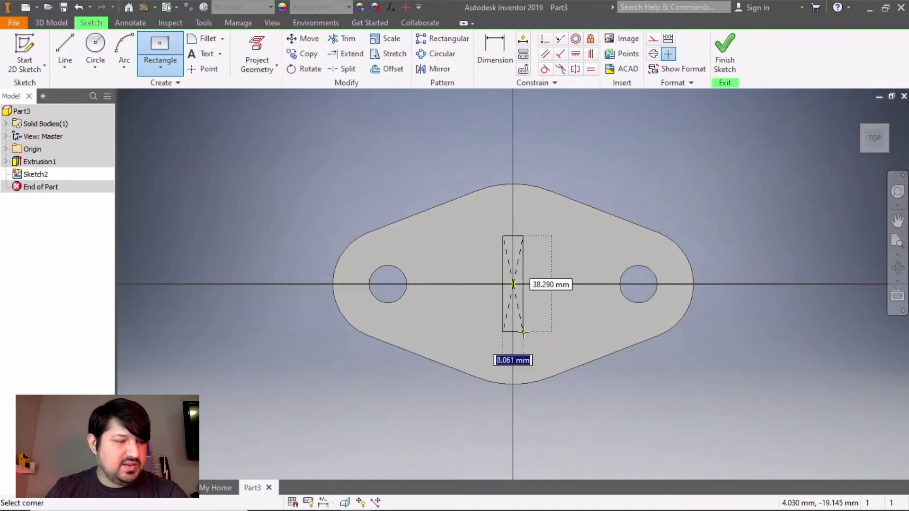
{"action": "type", "text": "18"}
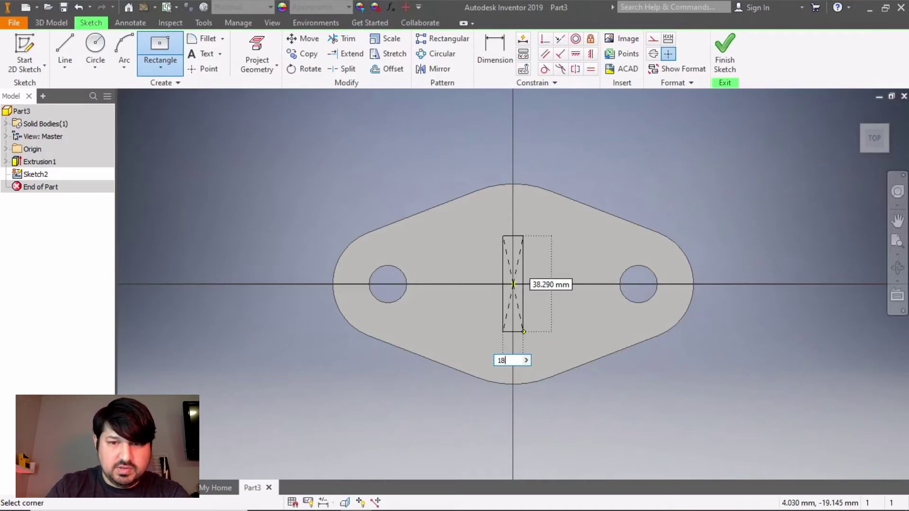
{"action": "key", "text": "Tab"}
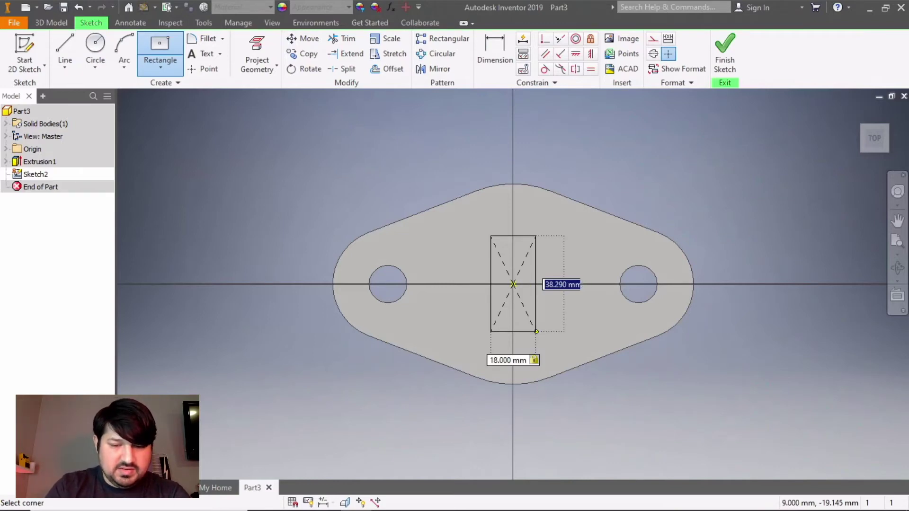
{"action": "type", "text": "67"}
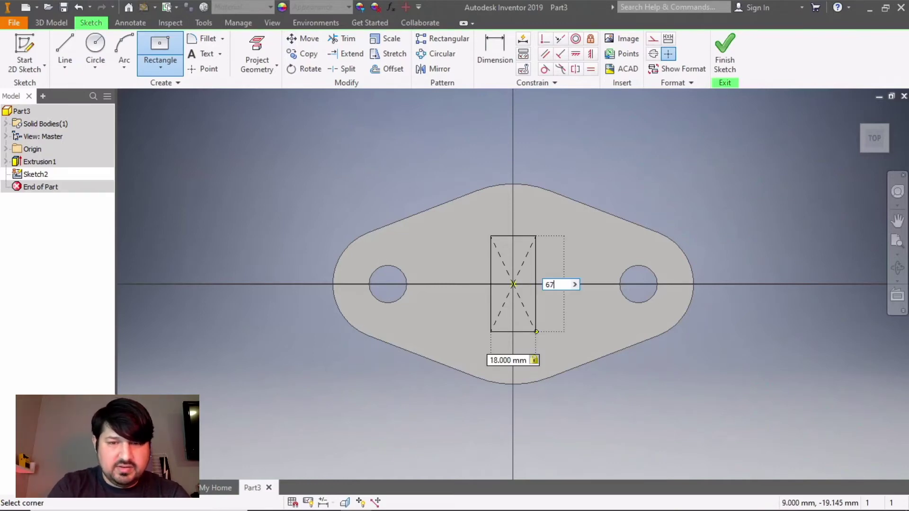
{"action": "key", "text": "Tab"}
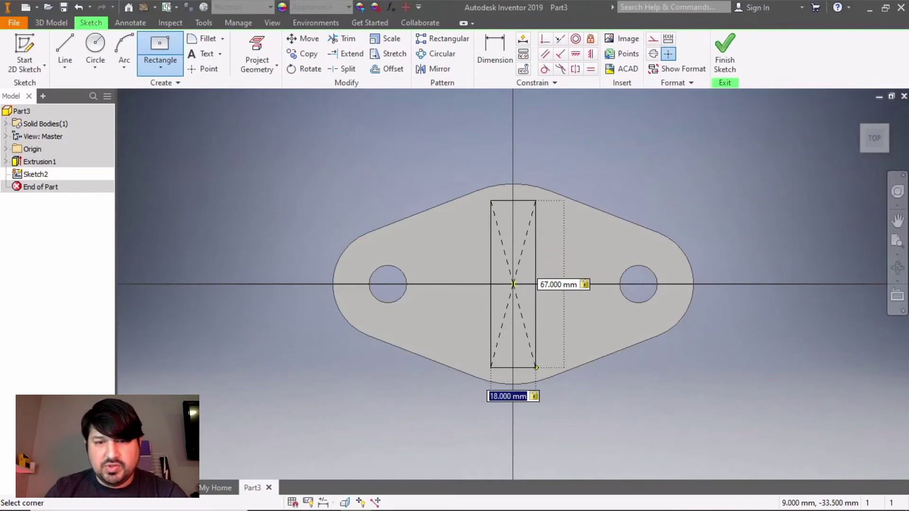
{"action": "key", "text": "Return"}
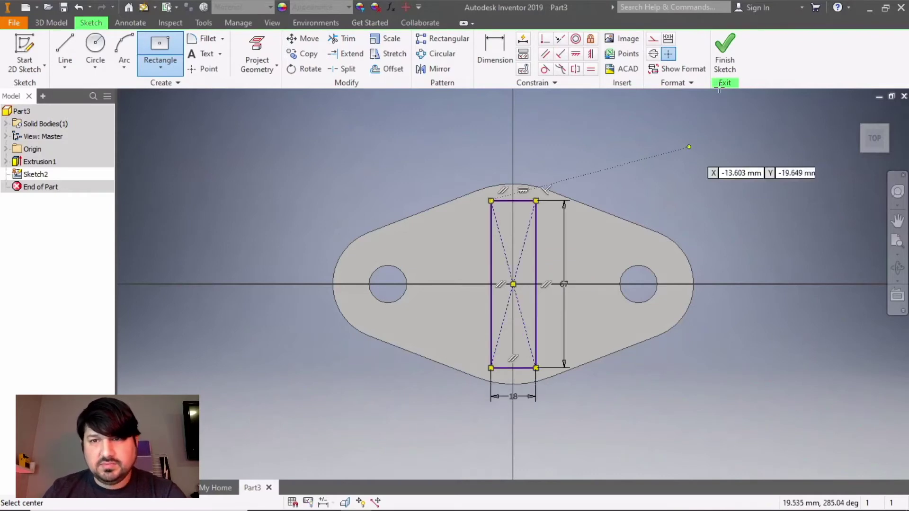
{"action": "left_click", "coordinate": [726, 48]}
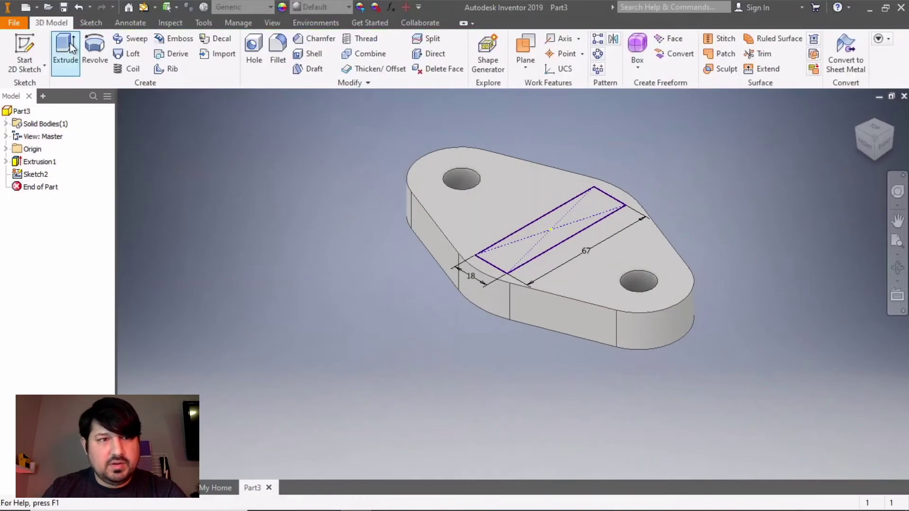
Step: Extrude the rectangle upward from the plate by a distance of 76-18 mm, joined to the base
{"action": "left_click", "coordinate": [66, 52]}
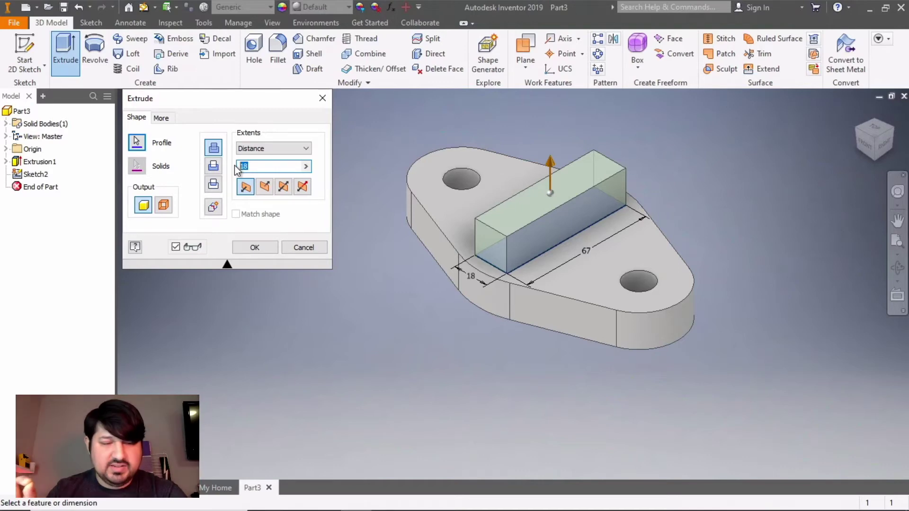
{"action": "type", "text": "76"}
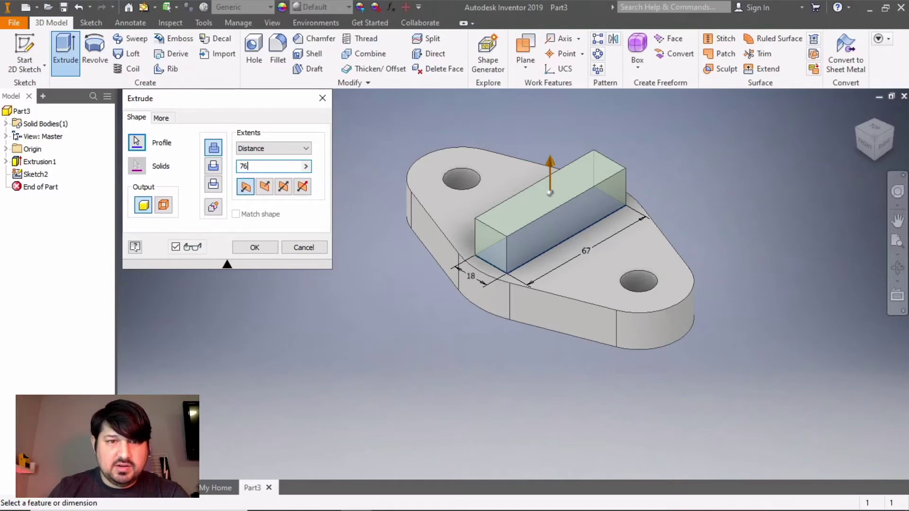
{"action": "type", "text": "-"}
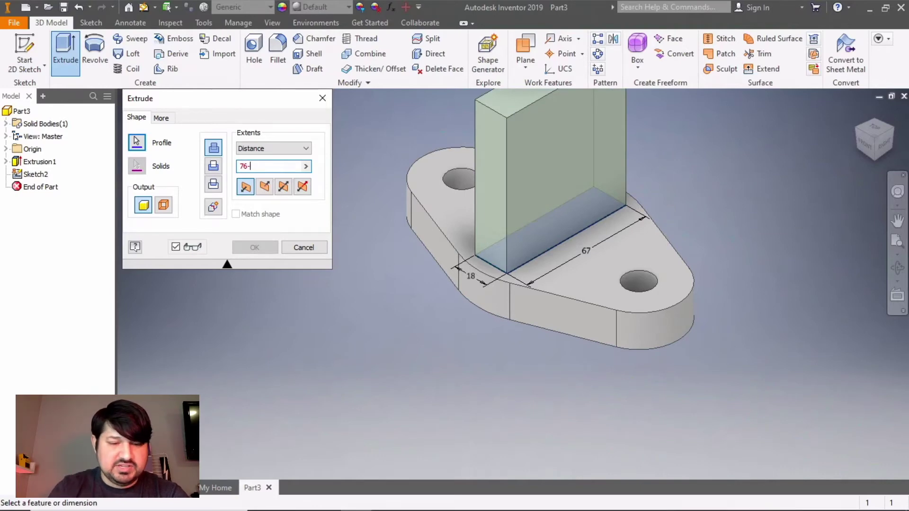
{"action": "type", "text": "18"}
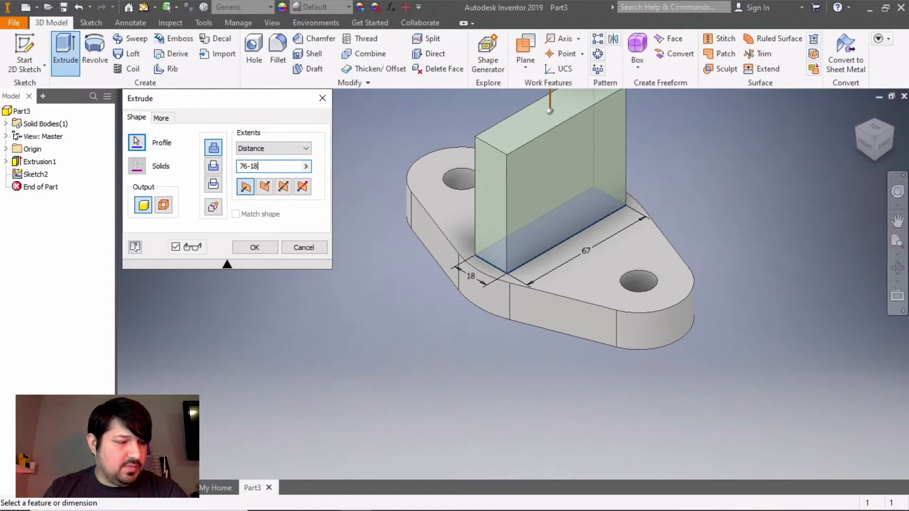
{"action": "left_click", "coordinate": [259, 245]}
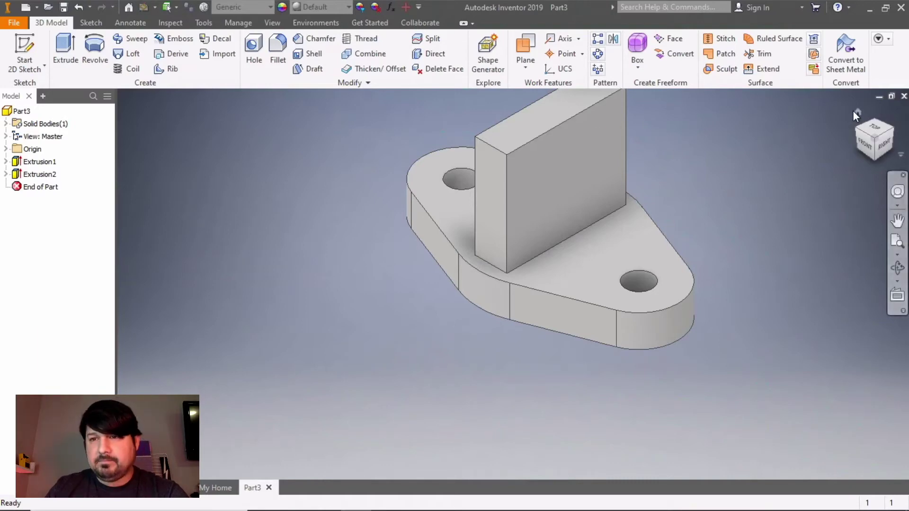
Step: Start a new 2D sketch on the origin's YZ plane, through the middle of the upright block
{"action": "left_click", "coordinate": [857, 111]}
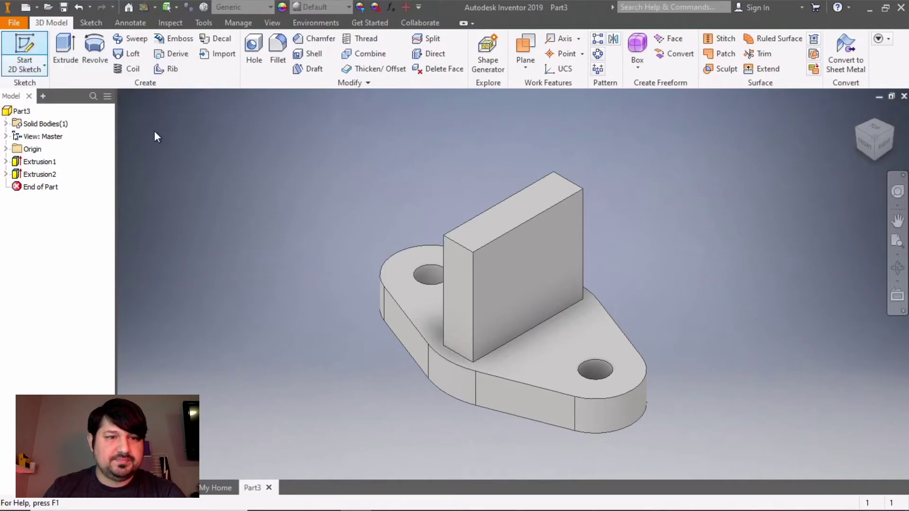
{"action": "left_click", "coordinate": [24, 47]}
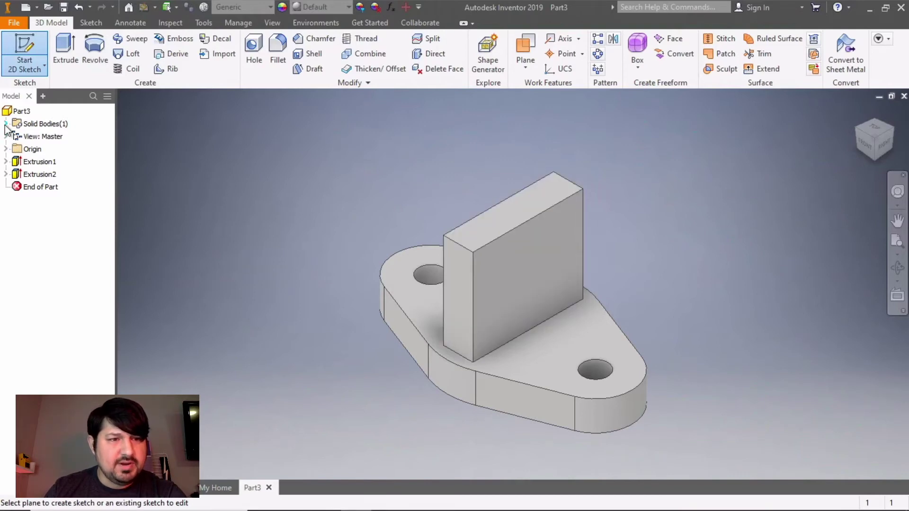
{"action": "left_click", "coordinate": [6, 149]}
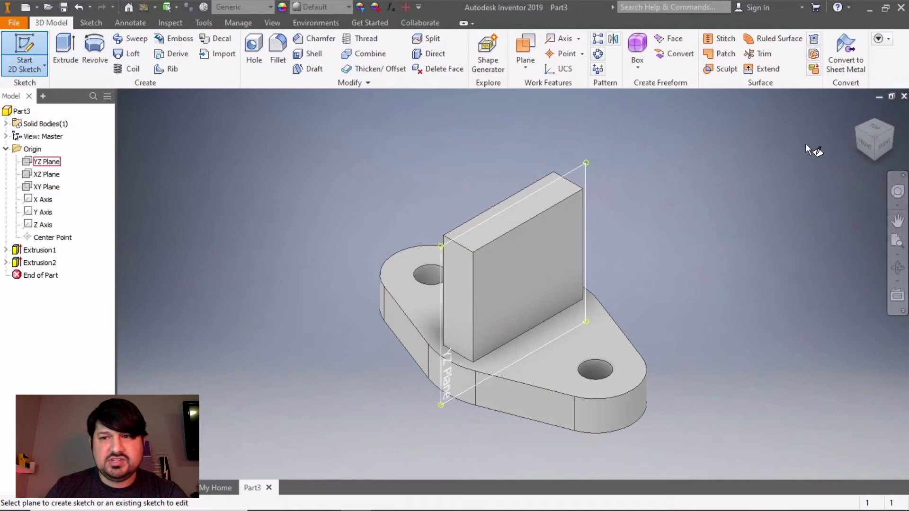
{"action": "key", "text": "Escape"}
{"action": "left_click", "coordinate": [866, 149]}
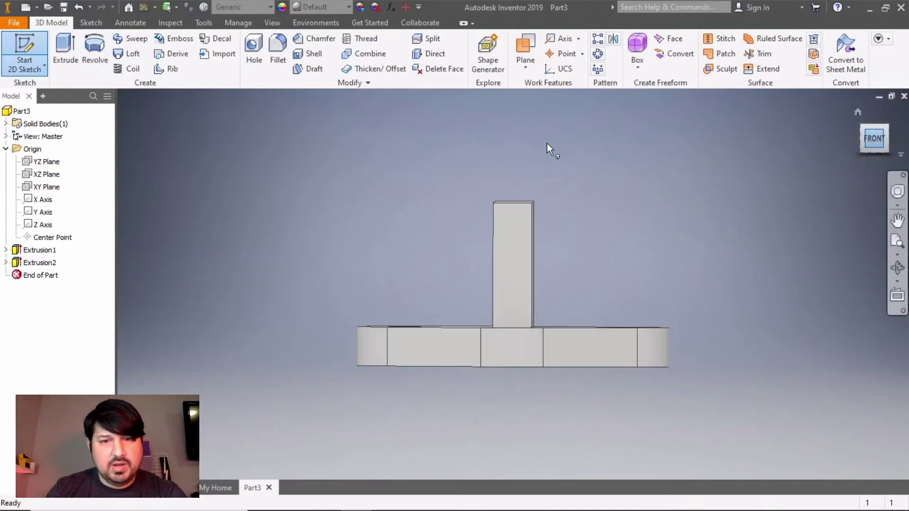
{"action": "key", "text": "s"}
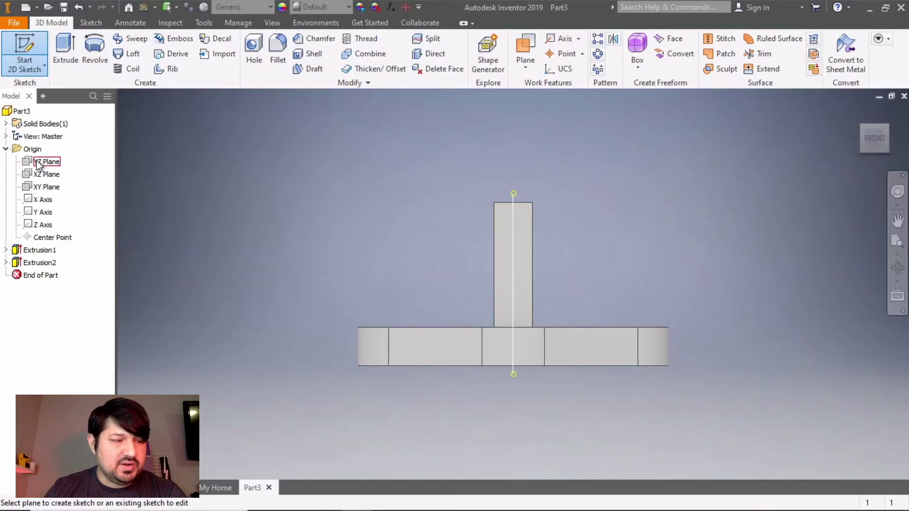
{"action": "left_click", "coordinate": [37, 162]}
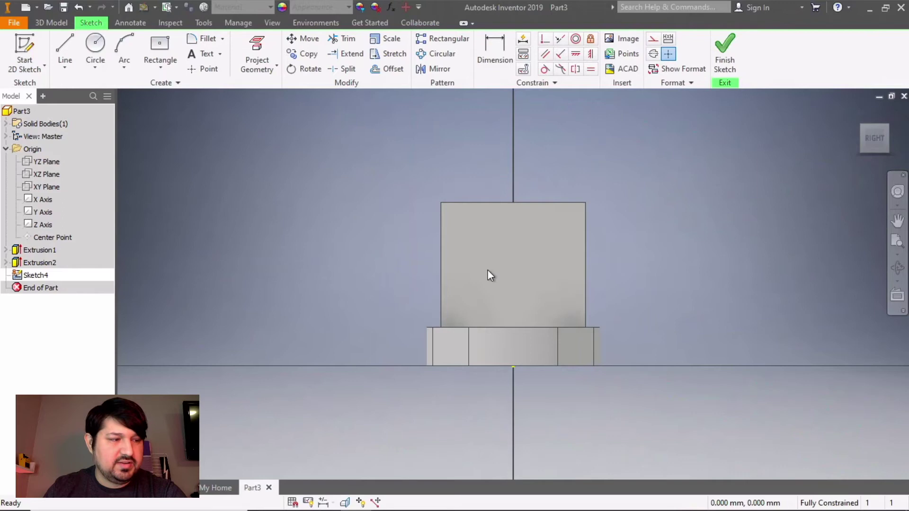
Step: Draw a 46 mm diameter circle centered on the midpoint of the upright block's upper edge
{"action": "left_click", "coordinate": [95, 47]}
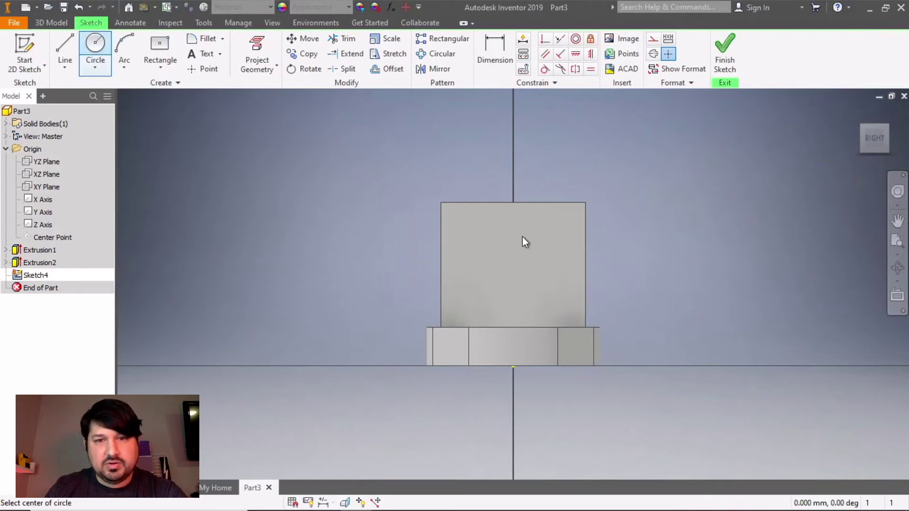
{"action": "left_click", "coordinate": [514, 202]}
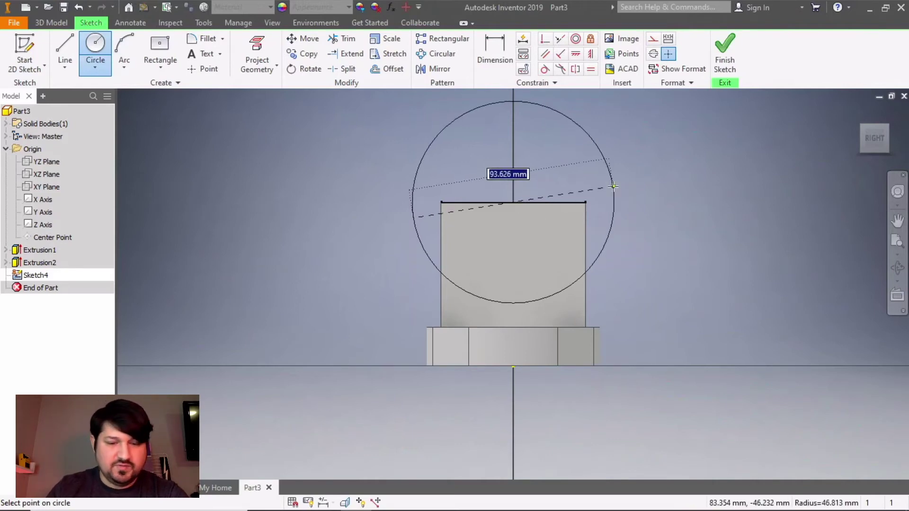
{"action": "type", "text": "46"}
{"action": "key", "text": "Return"}
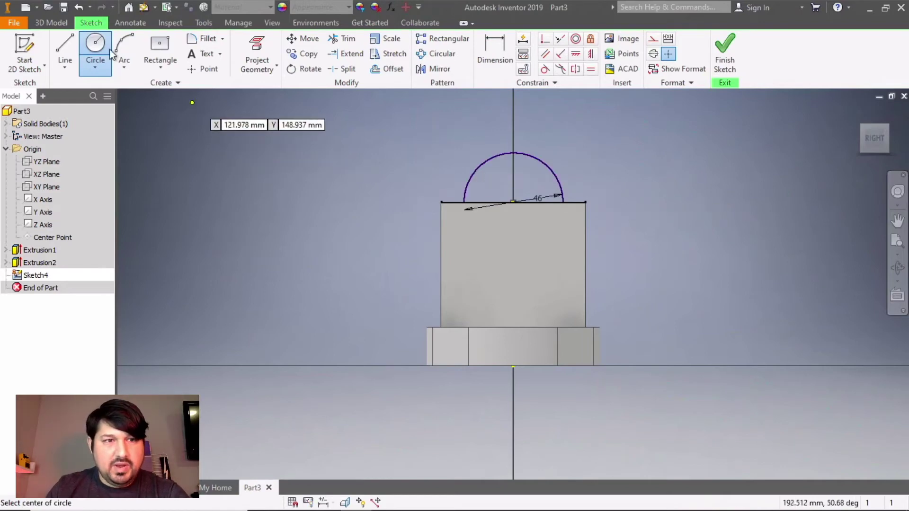
{"action": "left_click", "coordinate": [95, 47]}
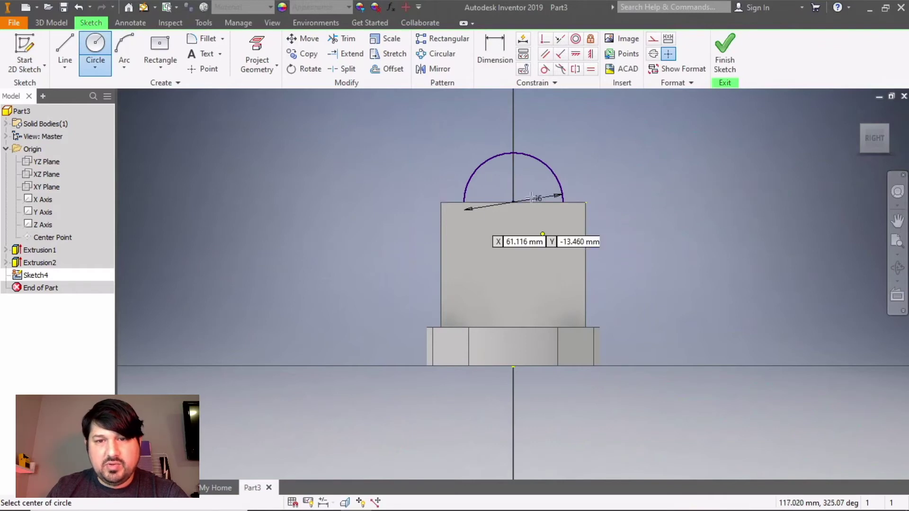
{"action": "left_click", "coordinate": [497, 52]}
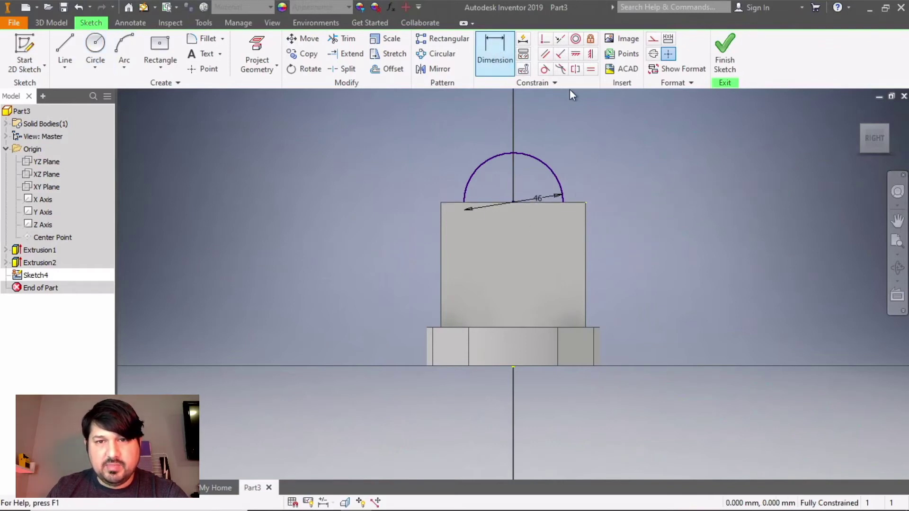
Step: Add a driven vertical dimension between the 46 mm circle's center and the plate's bottom edge
{"action": "left_click", "coordinate": [513, 202]}
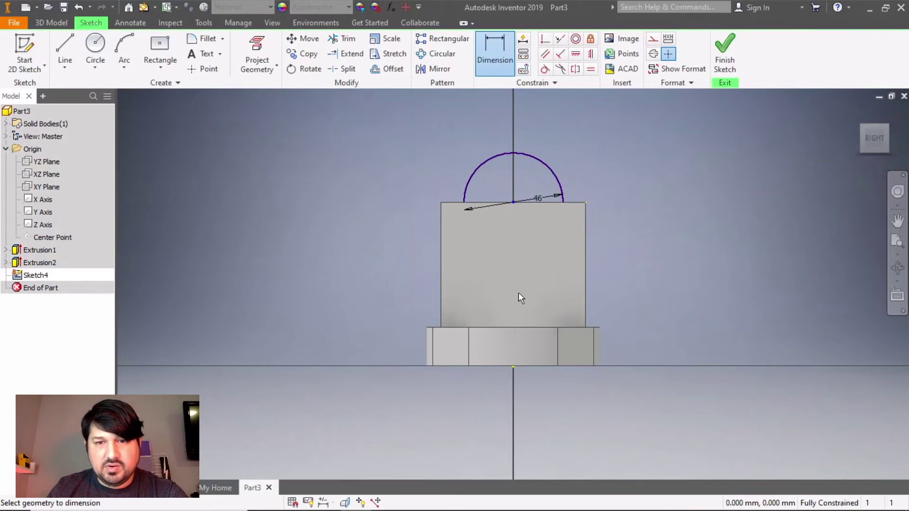
{"action": "left_click", "coordinate": [513, 364]}
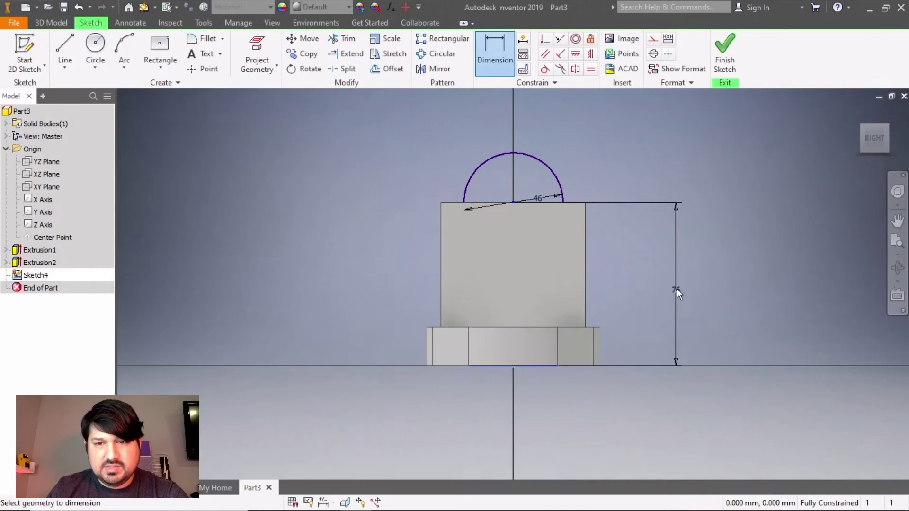
{"action": "left_click", "coordinate": [676, 289]}
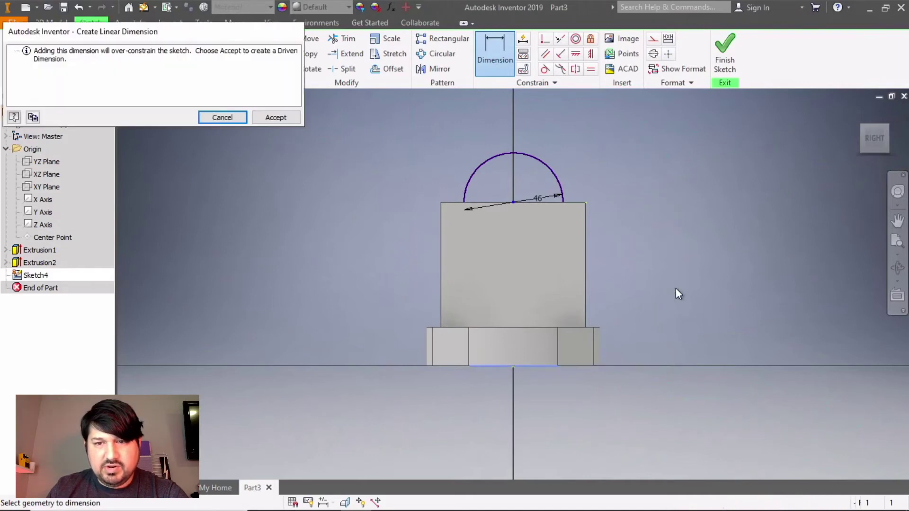
{"action": "left_click", "coordinate": [287, 117]}
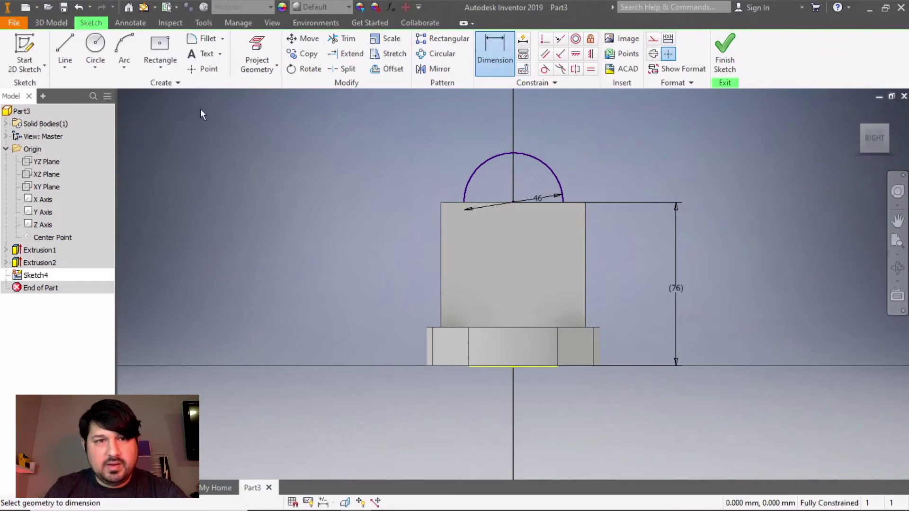
Step: Draw a 30 mm diameter circle concentric with the 46 mm circle
{"action": "left_click", "coordinate": [95, 45]}
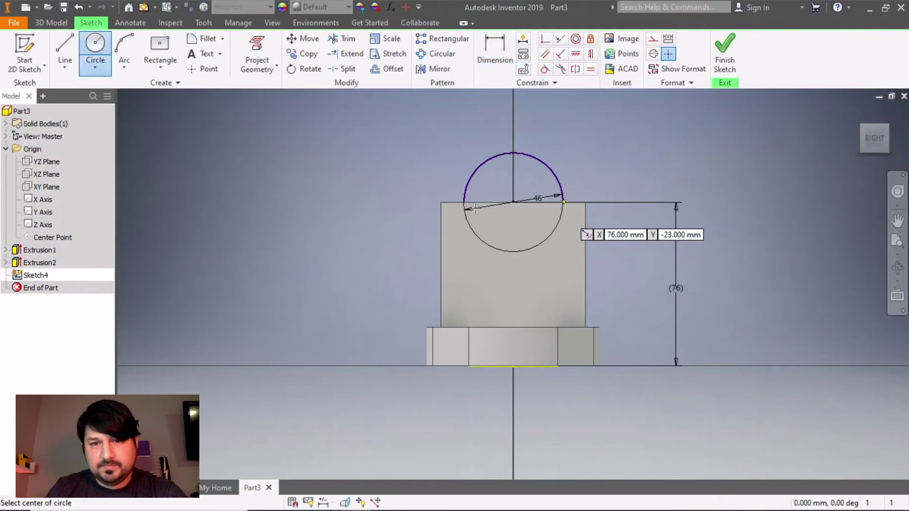
{"action": "left_click", "coordinate": [514, 202]}
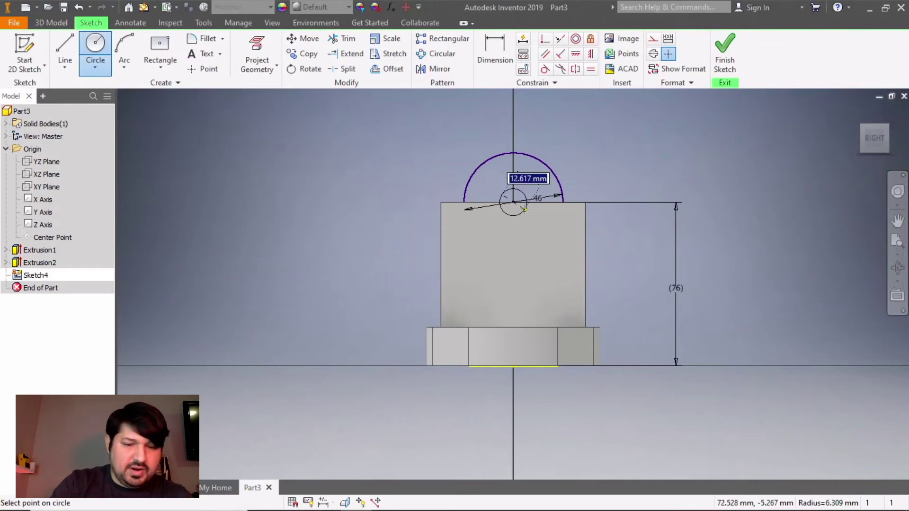
{"action": "type", "text": "30"}
{"action": "key", "text": "Return"}
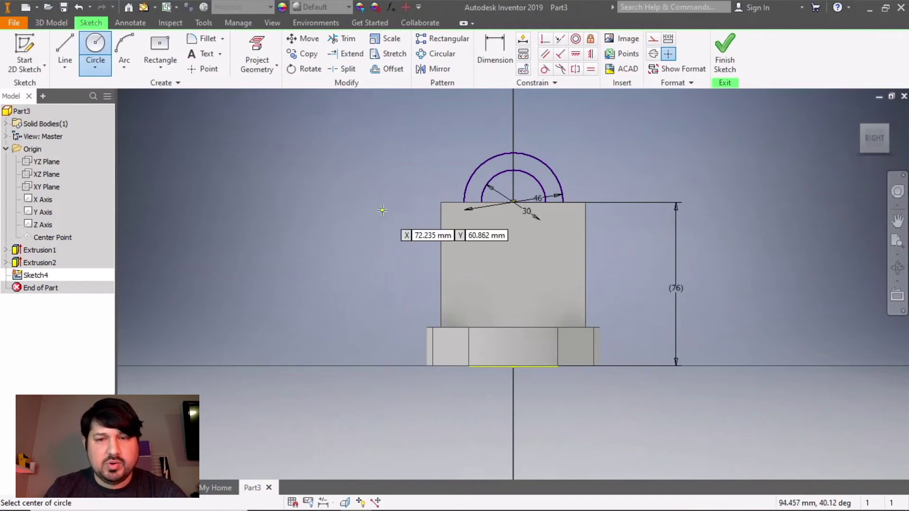
{"action": "key", "text": "ctrl+z"}
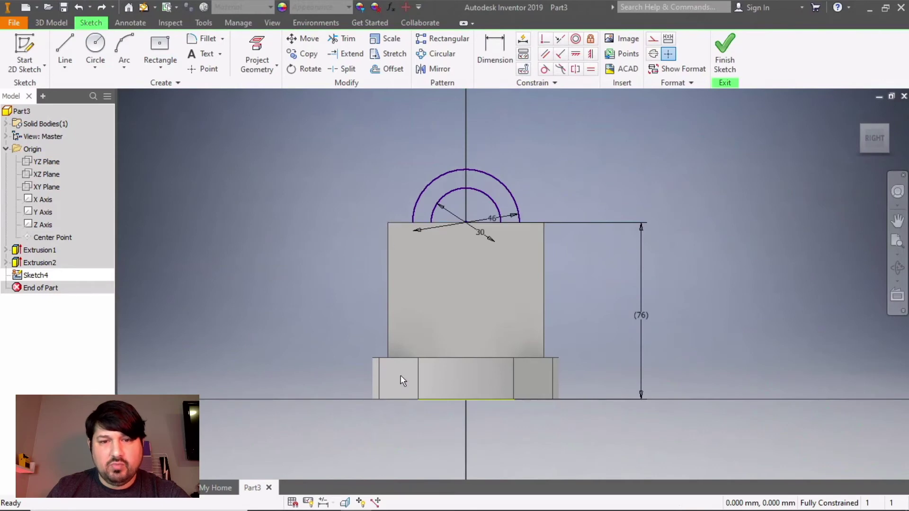
Step: Draw a closed line triangle joining the 46 mm circle's left quadrant, the block's upper-left corner and the block's lower-left corner
{"action": "left_click", "coordinate": [66, 46]}
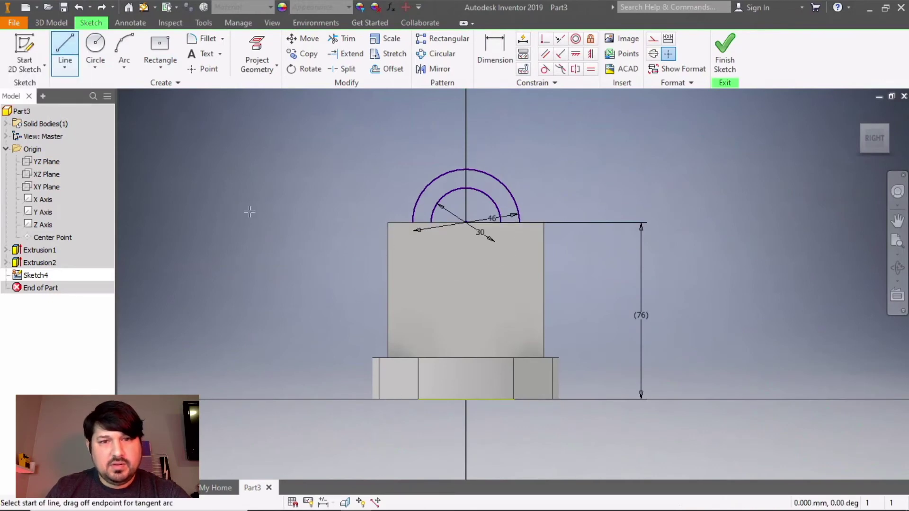
{"action": "left_click", "coordinate": [412, 221]}
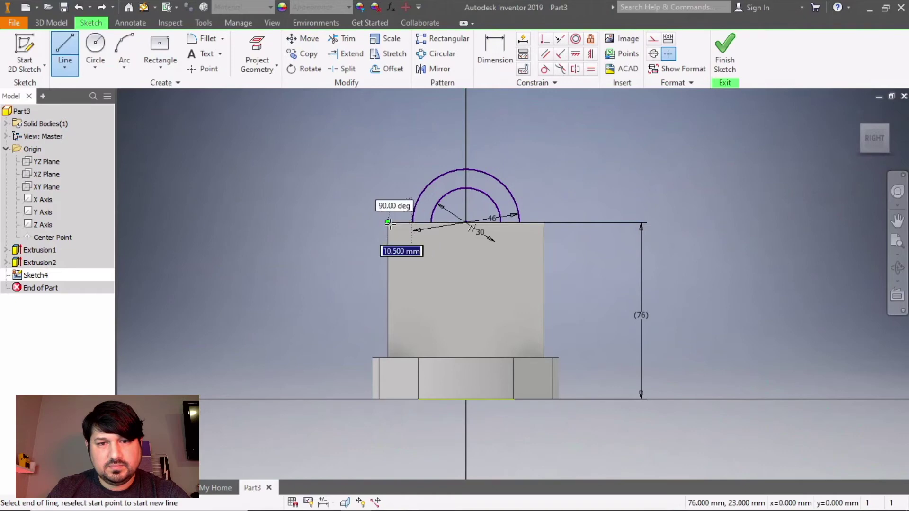
{"action": "left_click", "coordinate": [388, 223]}
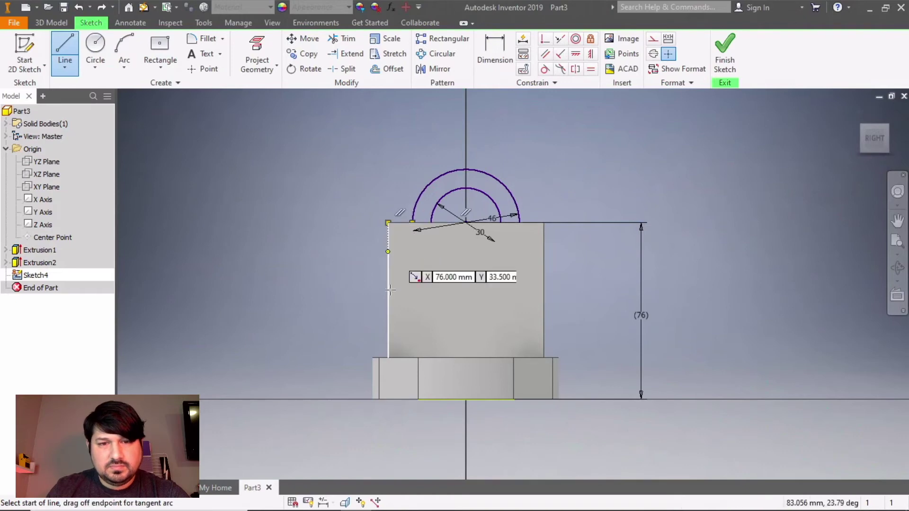
{"action": "left_click", "coordinate": [388, 358]}
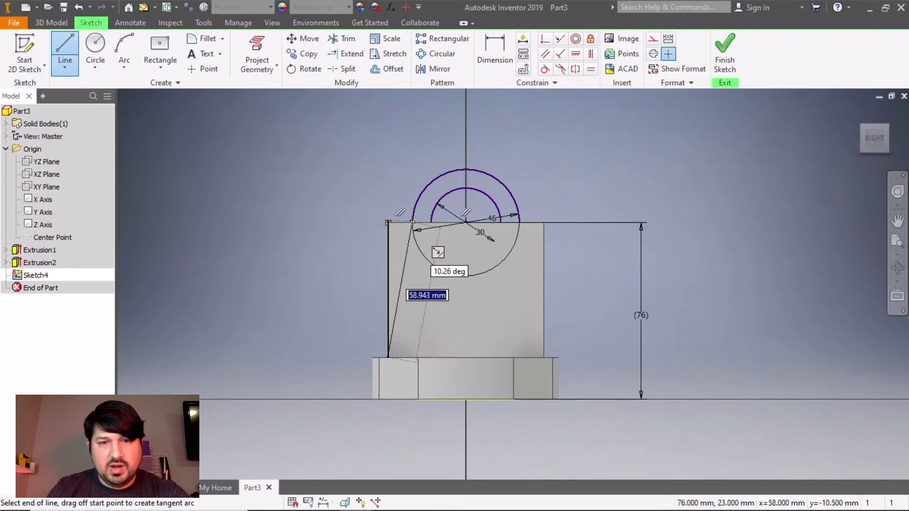
{"action": "key", "text": "Escape"}
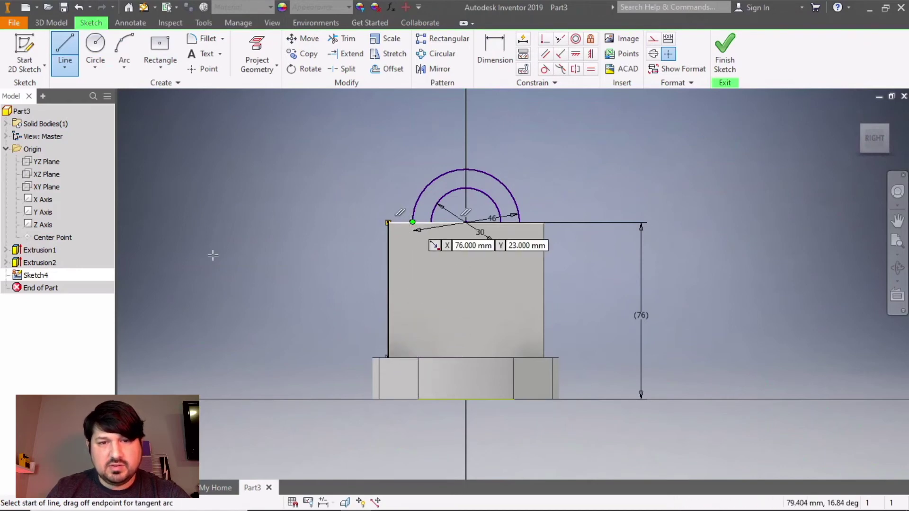
Step: Draw the matching line triangle between the 46 mm circle's right quadrant and the block's two right corners, and finish the sketch
{"action": "left_click", "coordinate": [519, 222]}
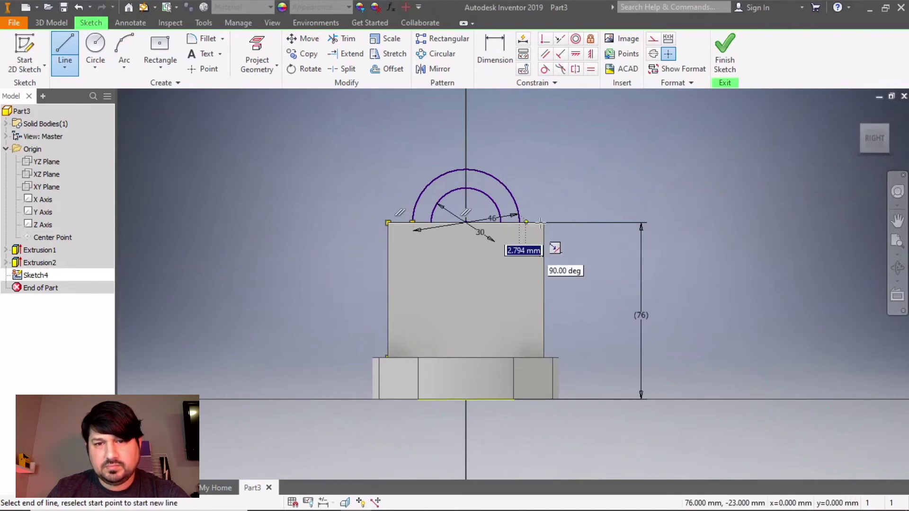
{"action": "left_click", "coordinate": [544, 222]}
{"action": "key", "text": "Escape"}
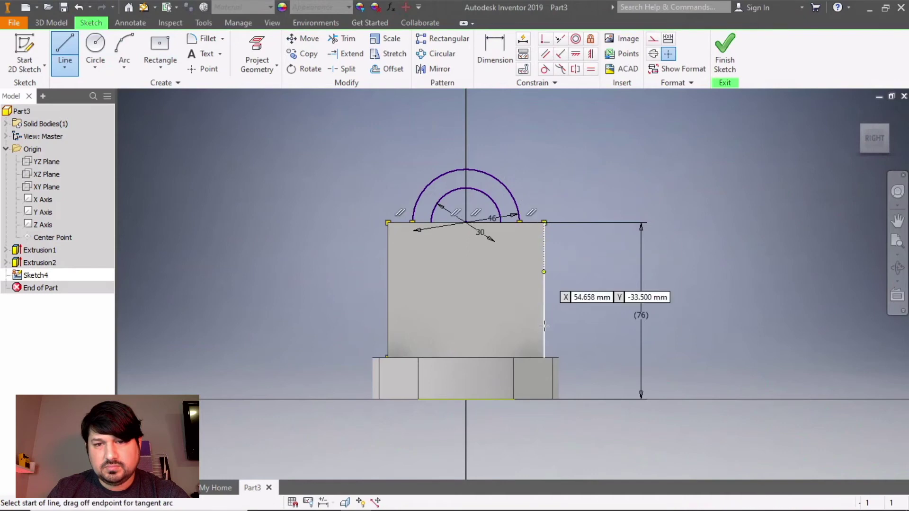
{"action": "left_click", "coordinate": [544, 358]}
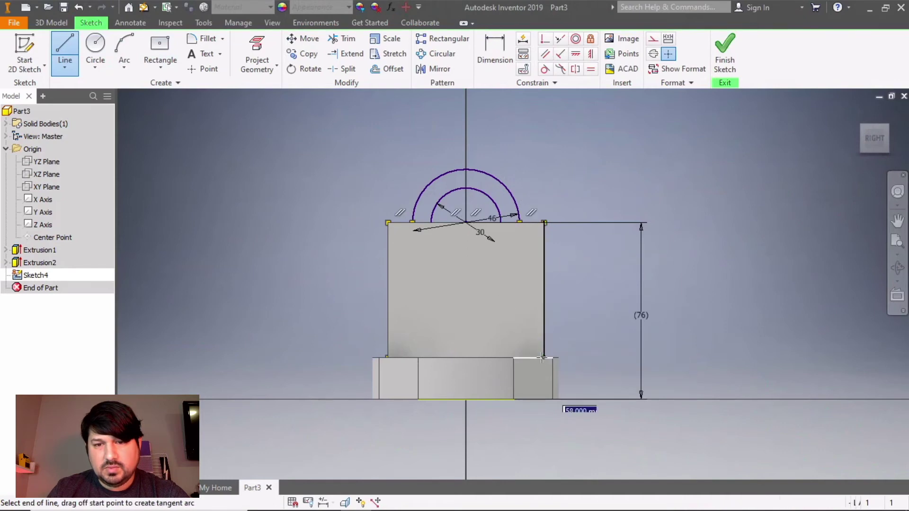
{"action": "left_click", "coordinate": [544, 222]}
{"action": "key", "text": "Escape"}
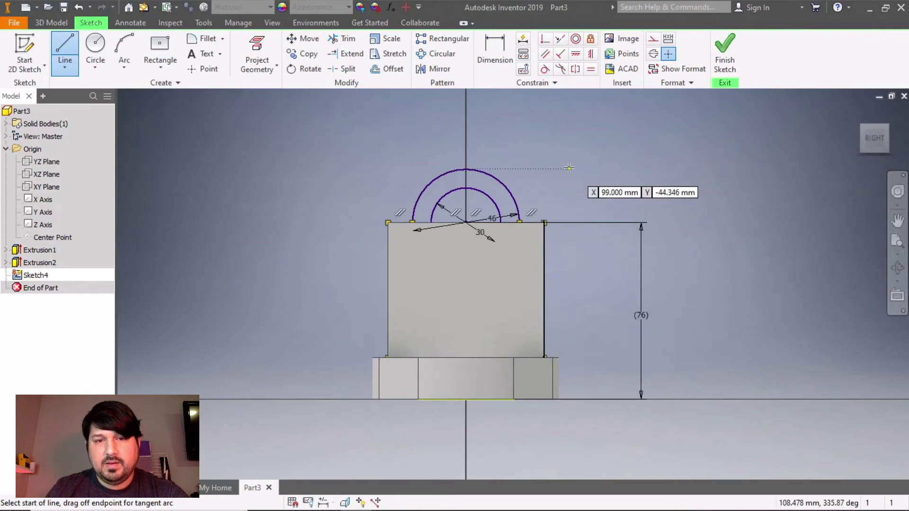
{"action": "left_click", "coordinate": [725, 50]}
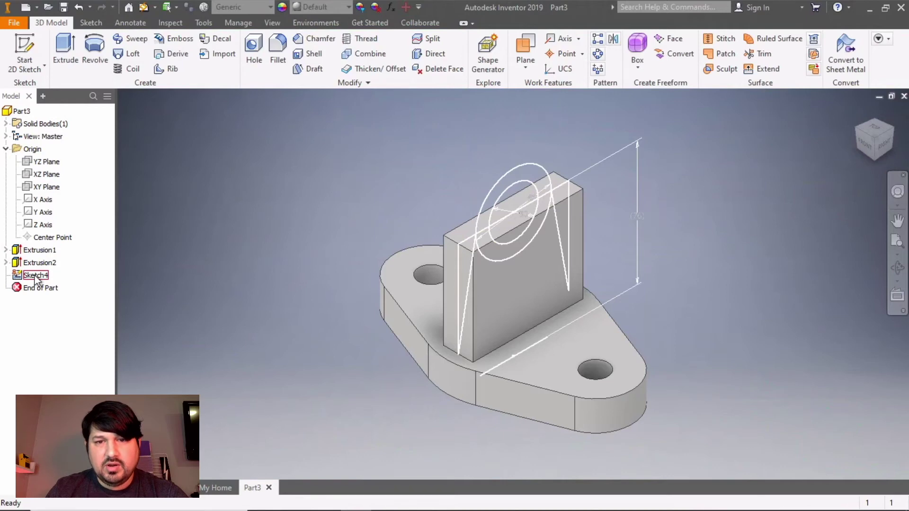
Step: Cut the 30 mm circle through the upright block with a symmetric extrusion, extents set to All
{"action": "left_click", "coordinate": [64, 47]}
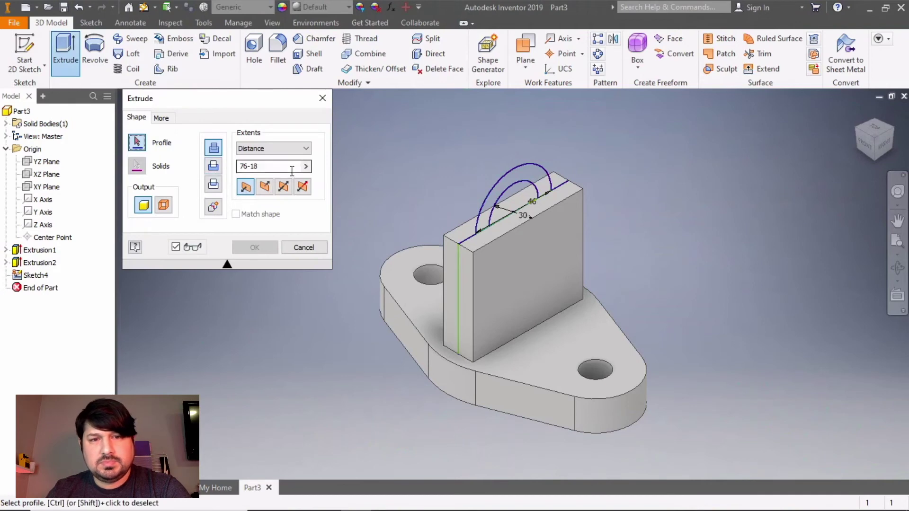
{"action": "left_click", "coordinate": [206, 167]}
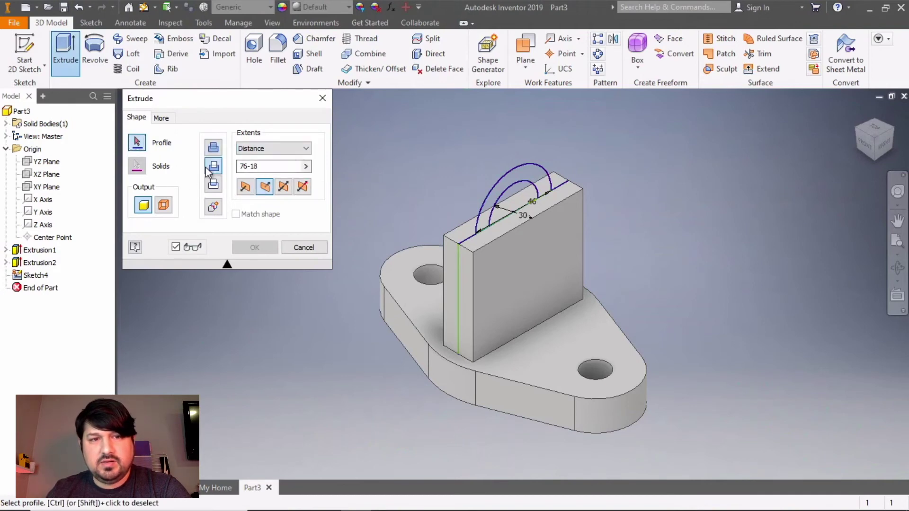
{"action": "left_click", "coordinate": [525, 207]}
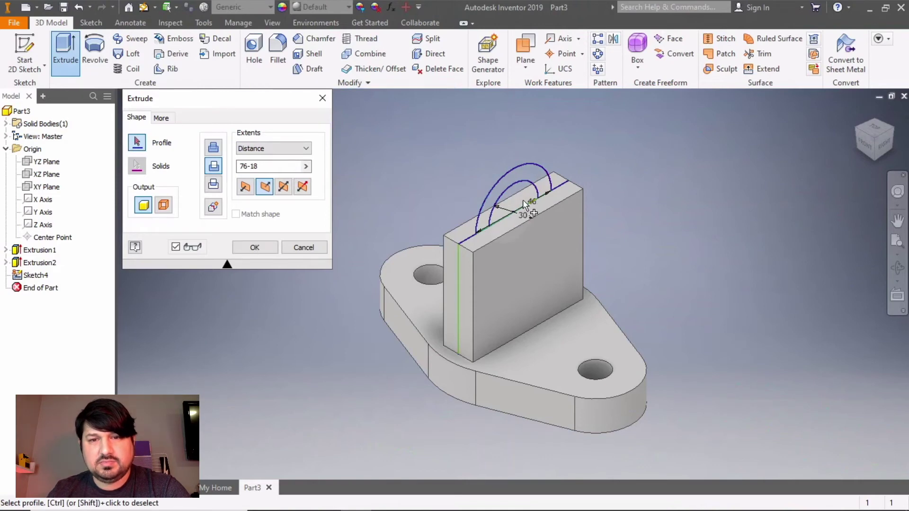
{"action": "left_click", "coordinate": [283, 189]}
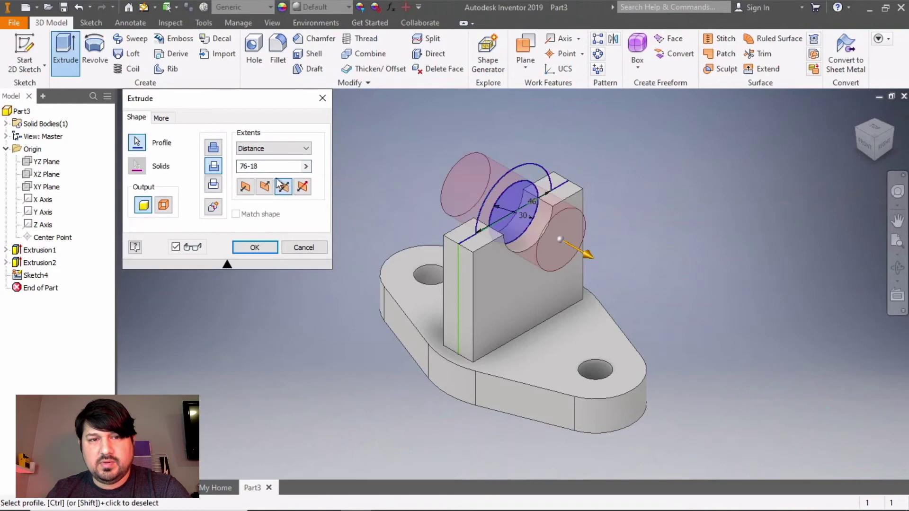
{"action": "left_click", "coordinate": [277, 149]}
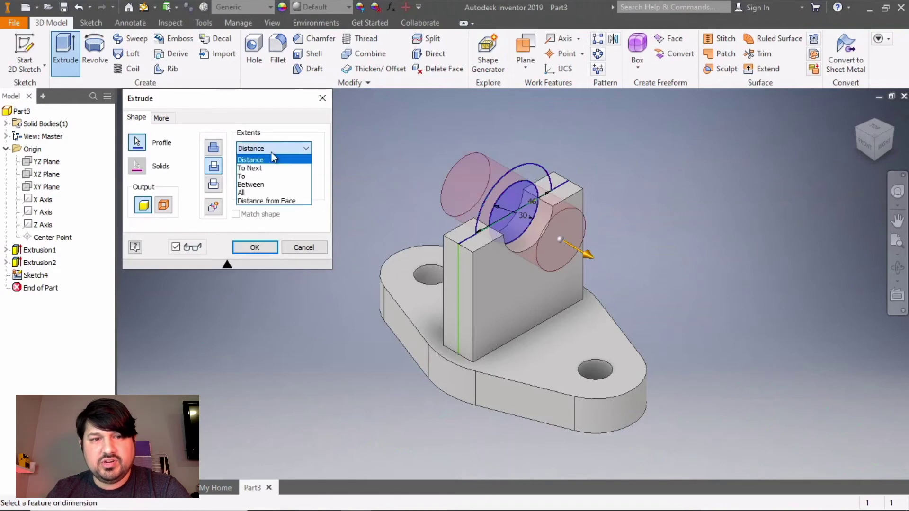
{"action": "left_click", "coordinate": [251, 192]}
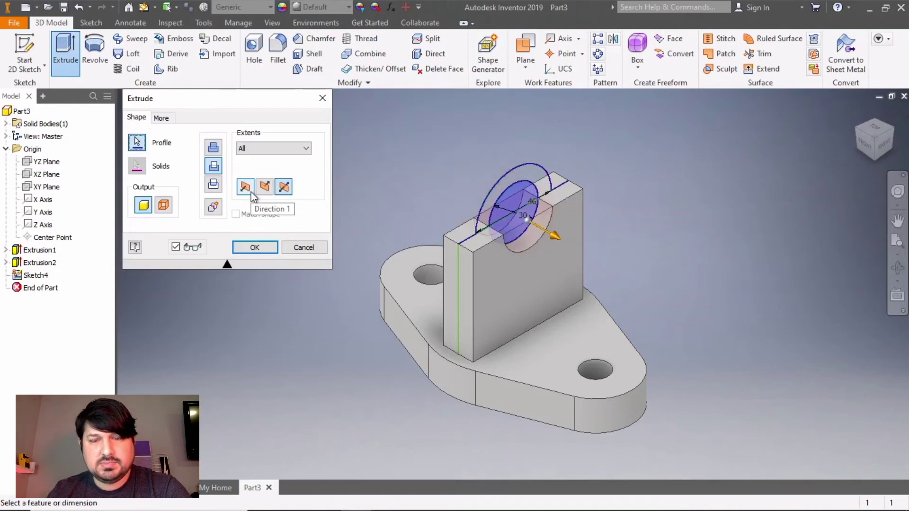
{"action": "left_click", "coordinate": [260, 247]}
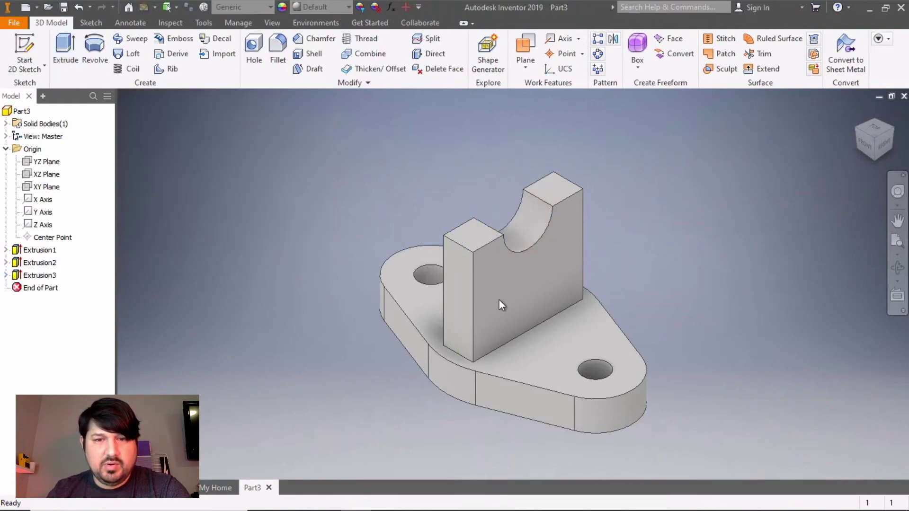
Step: Share the sketch used by the 30 mm cut so its other profiles can be reused
{"action": "left_click", "coordinate": [6, 275]}
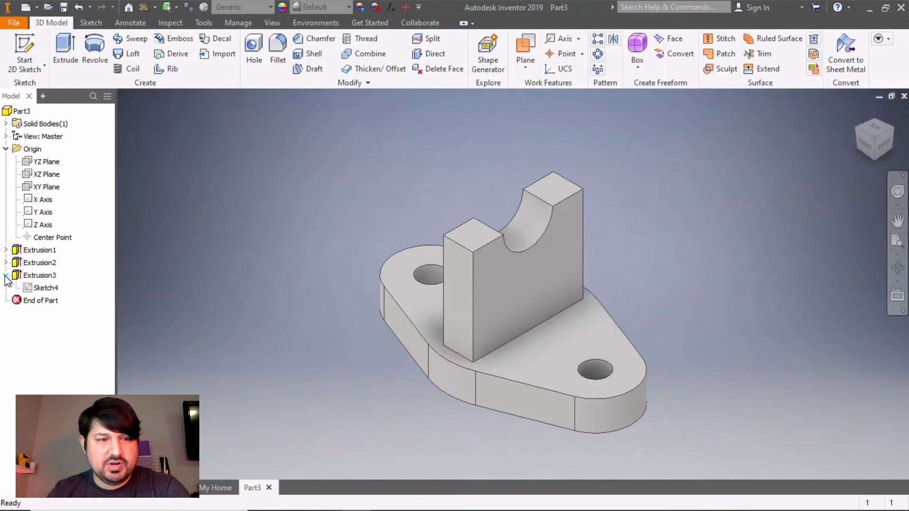
{"action": "right_click", "coordinate": [48, 288]}
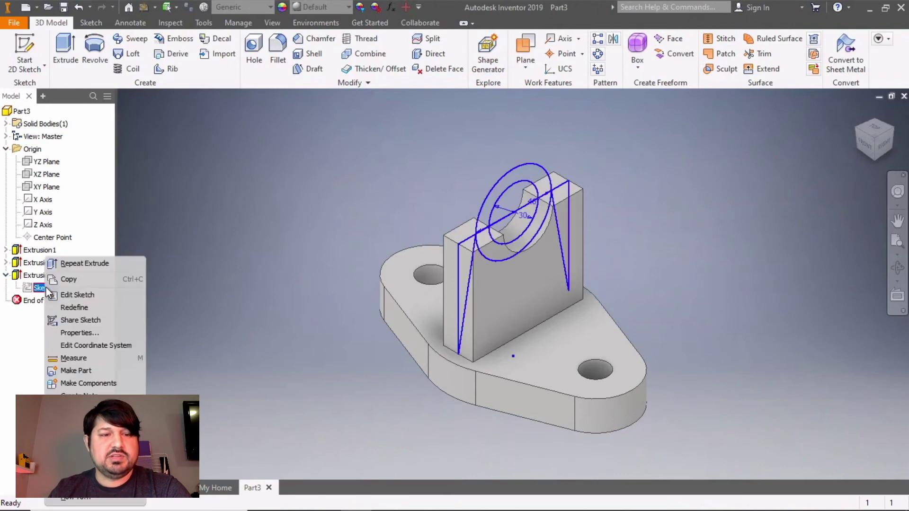
{"action": "left_click", "coordinate": [9, 279]}
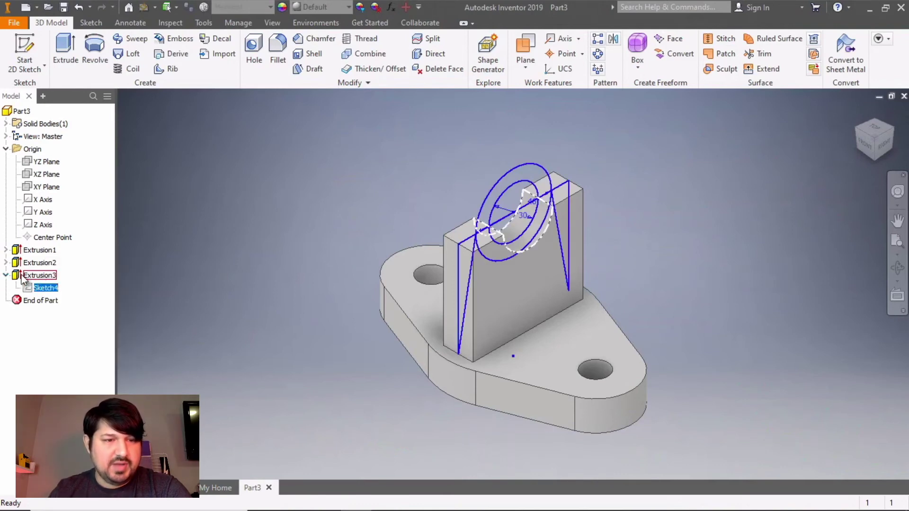
{"action": "left_click", "coordinate": [44, 288]}
{"action": "right_click", "coordinate": [44, 291]}
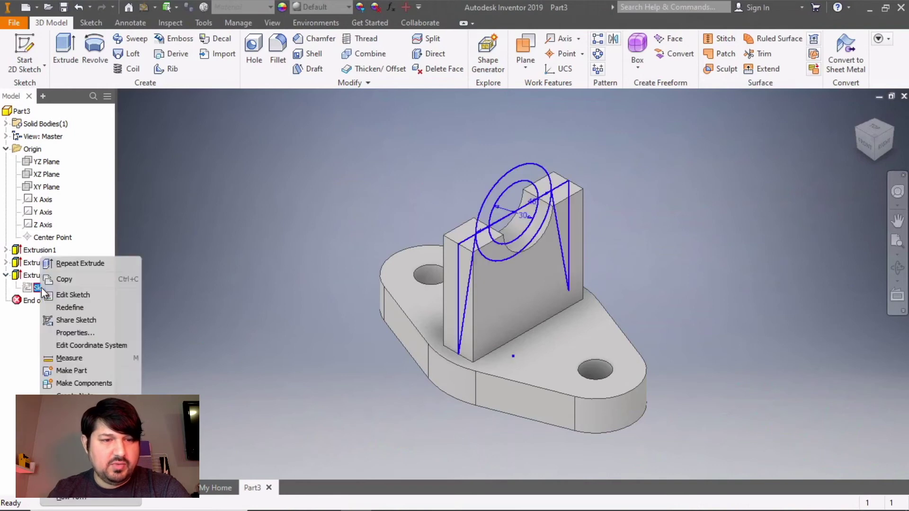
{"action": "left_click", "coordinate": [89, 321]}
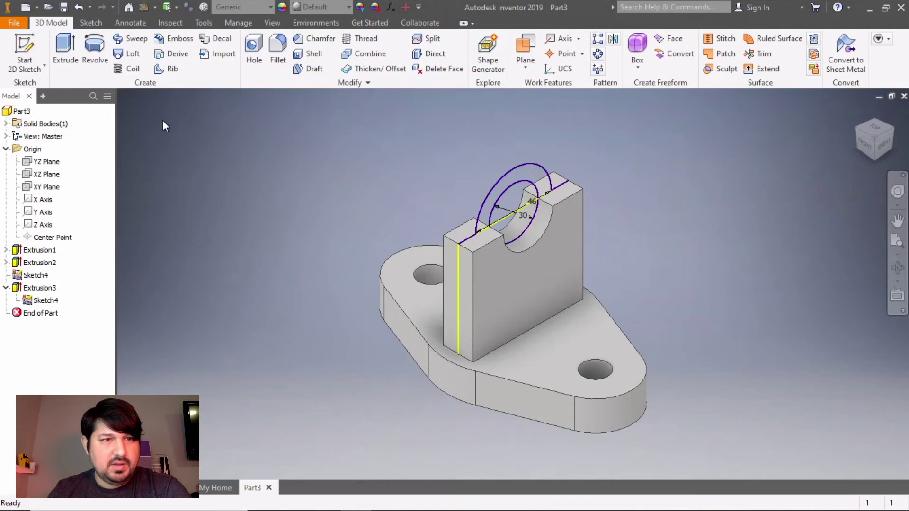
{"action": "left_click", "coordinate": [61, 43]}
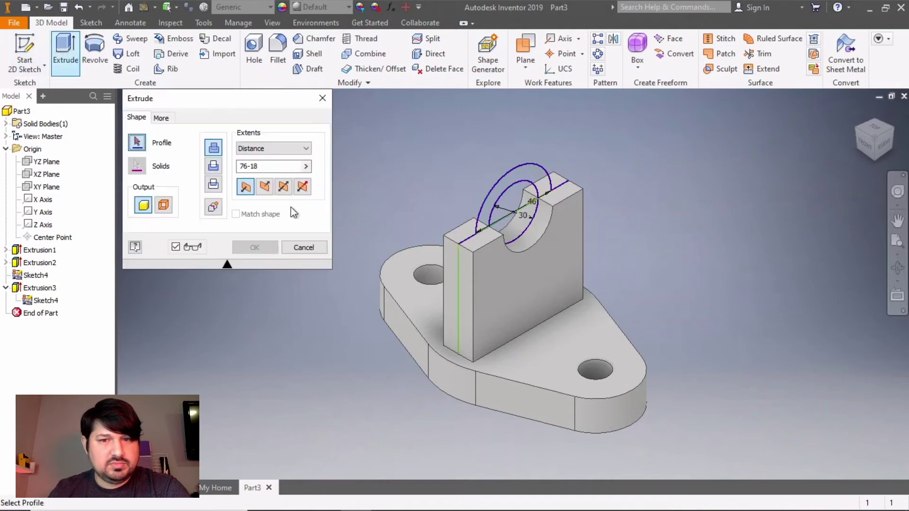
{"action": "left_click", "coordinate": [531, 179]}
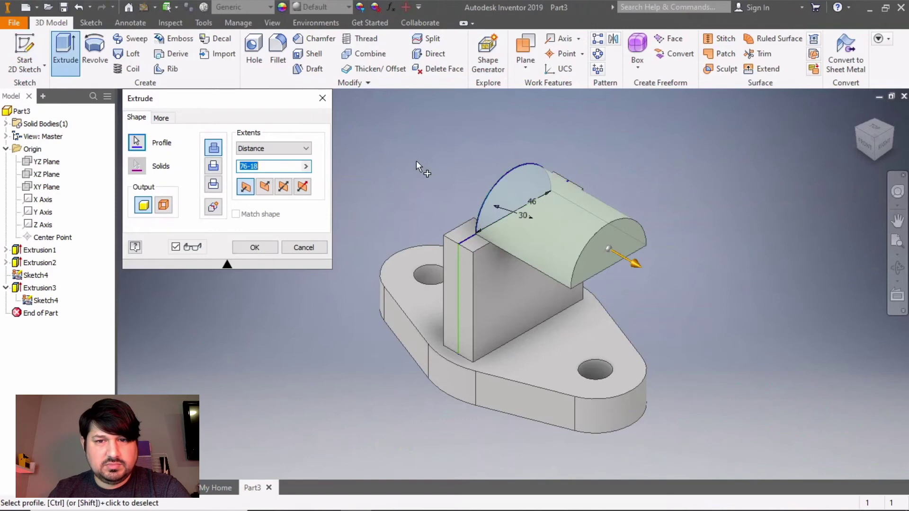
{"action": "left_click", "coordinate": [300, 250]}
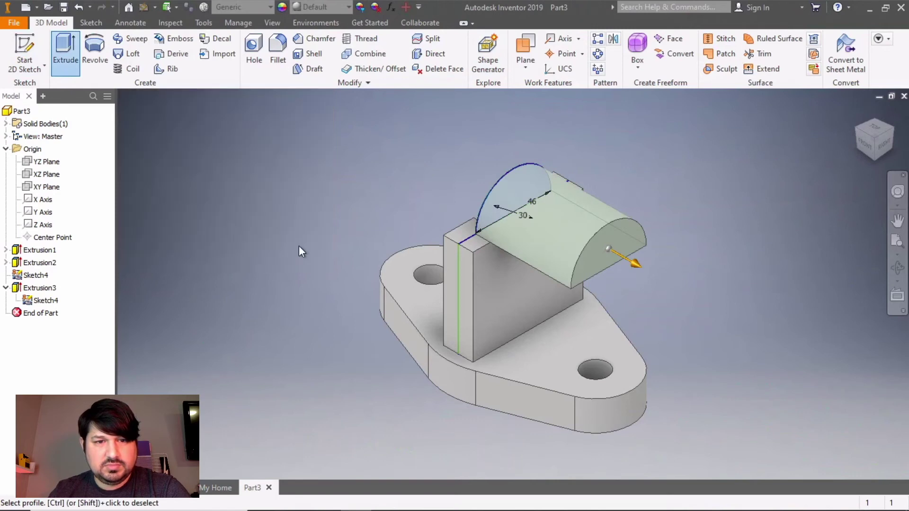
Step: Set up an extrusion of the lower half of the 46 mm circle with a distance of 40 mm
{"action": "key", "text": "e"}
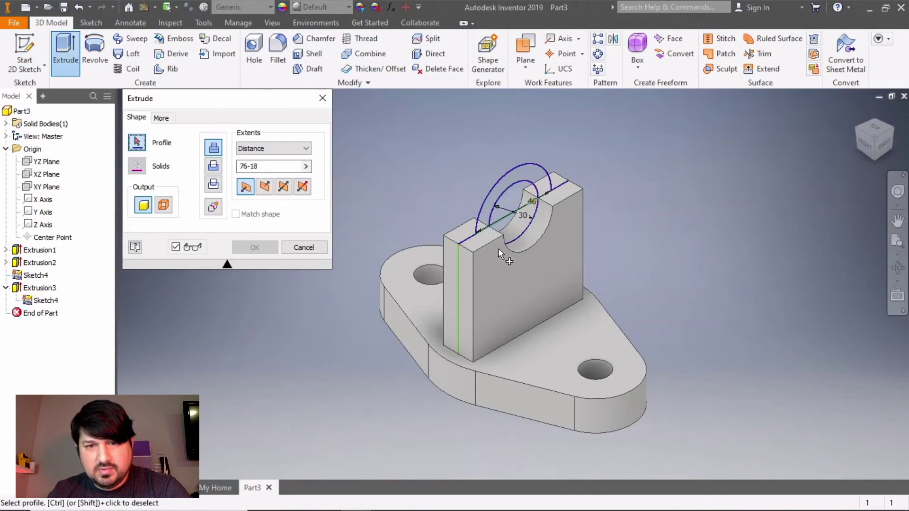
{"action": "left_click", "coordinate": [883, 145]}
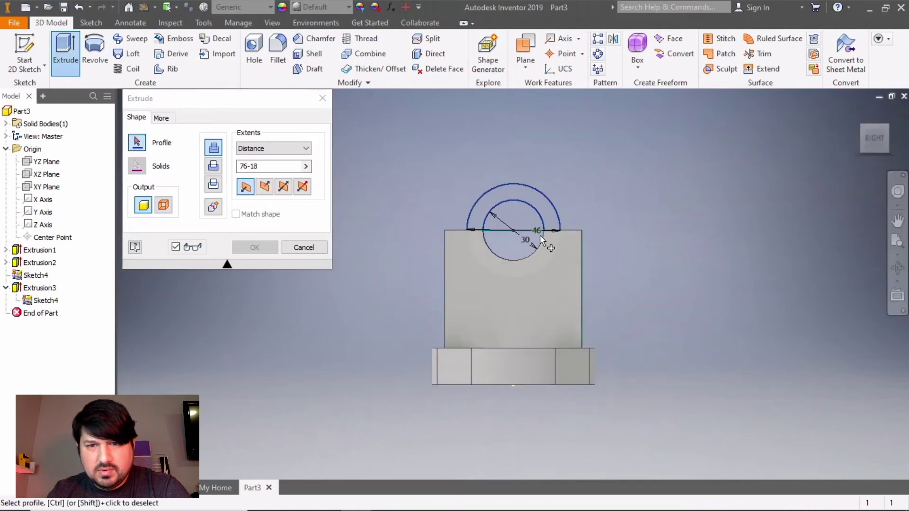
{"action": "left_click", "coordinate": [550, 239]}
{"action": "left_click", "coordinate": [547, 216]}
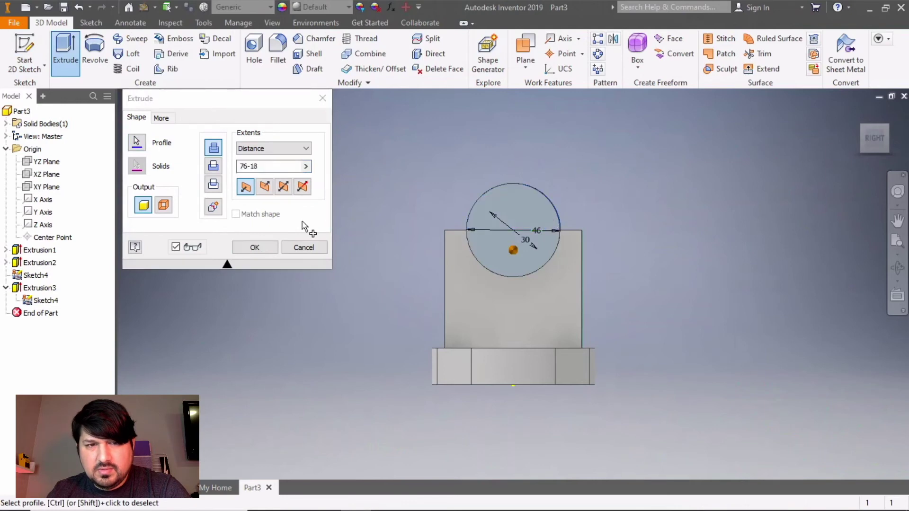
{"action": "left_click", "coordinate": [533, 218], "text": "ctrl"}
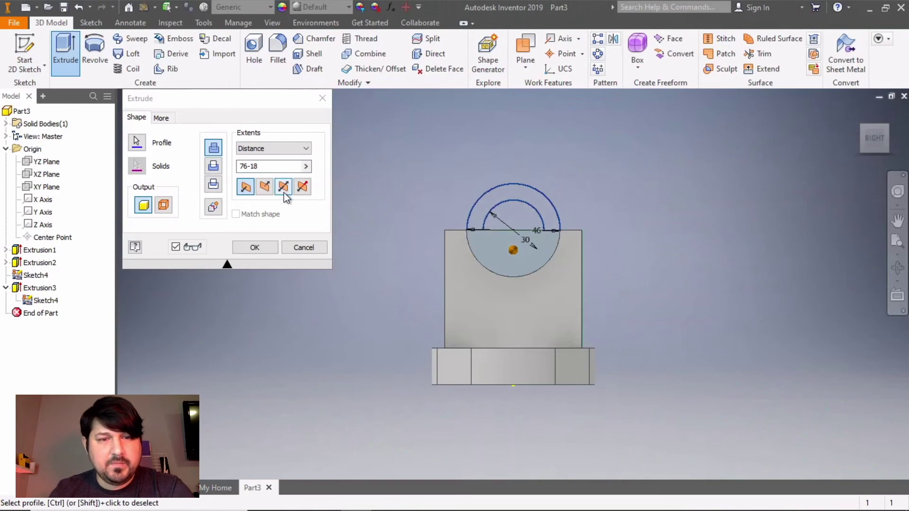
{"action": "left_click", "coordinate": [272, 149]}
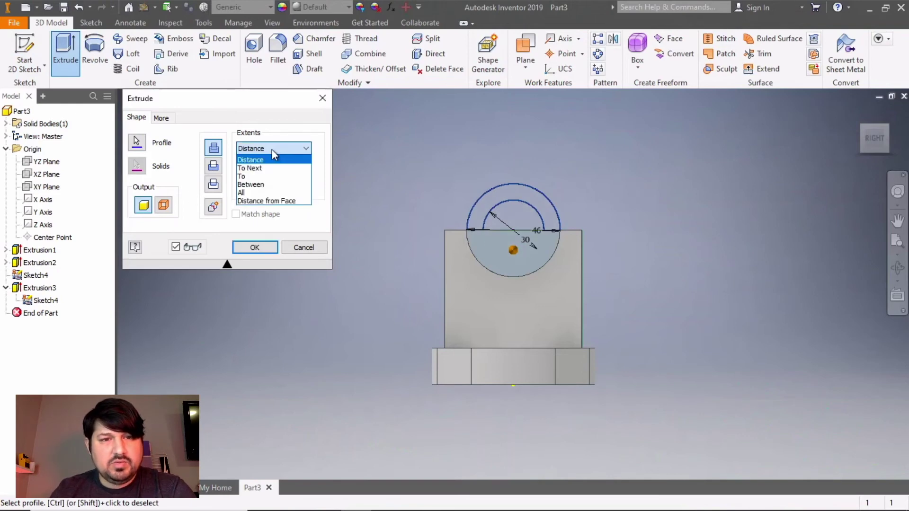
{"action": "left_click", "coordinate": [280, 133]}
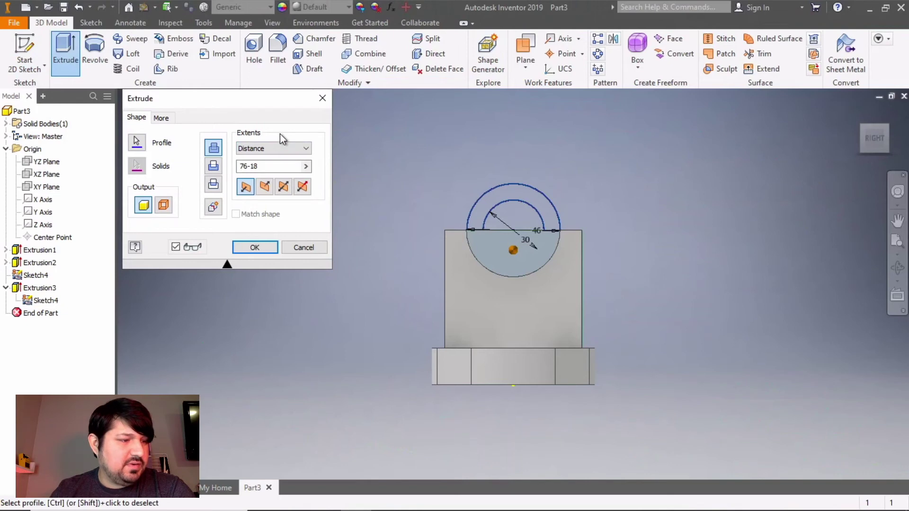
{"action": "left_click_drag", "start_coordinate": [277, 167], "coordinate": [239, 167]}
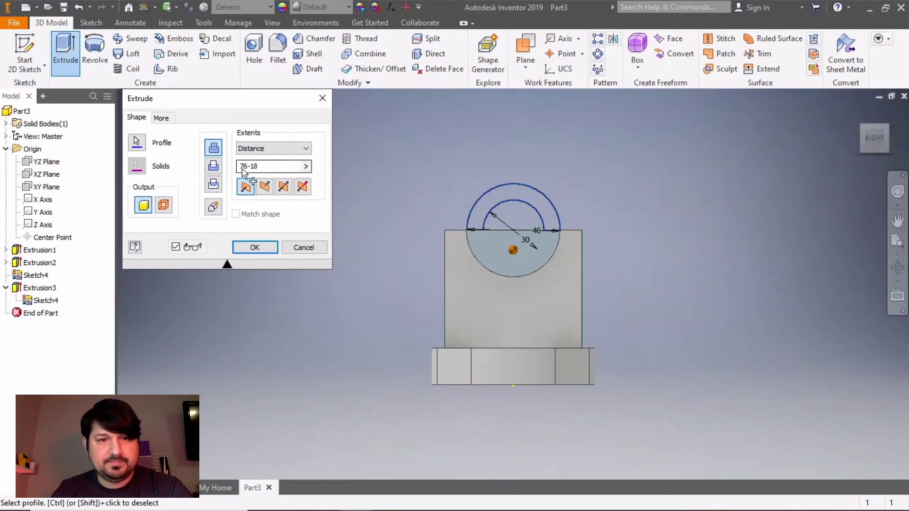
{"action": "type", "text": "40"}
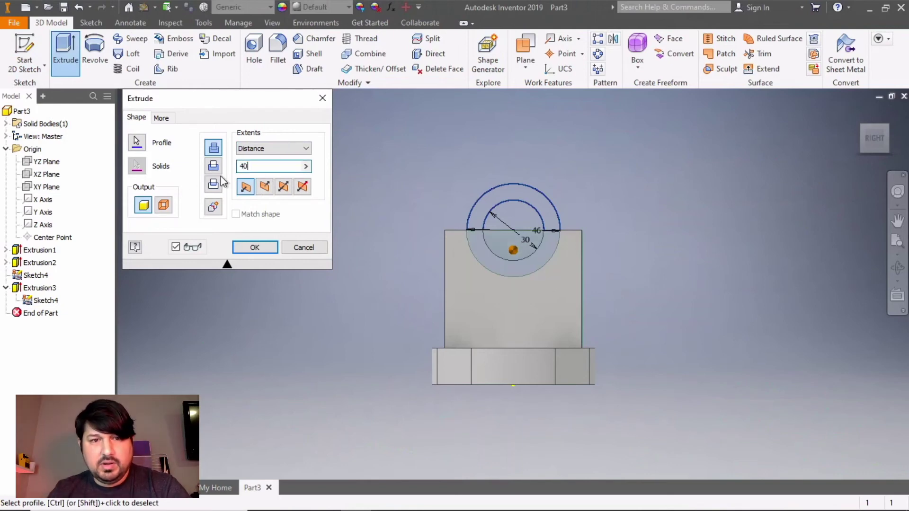
Step: Make the extrusion symmetric, add the upper half of the 46 mm circle to its profiles, and create the solid boss
{"action": "left_click", "coordinate": [857, 112]}
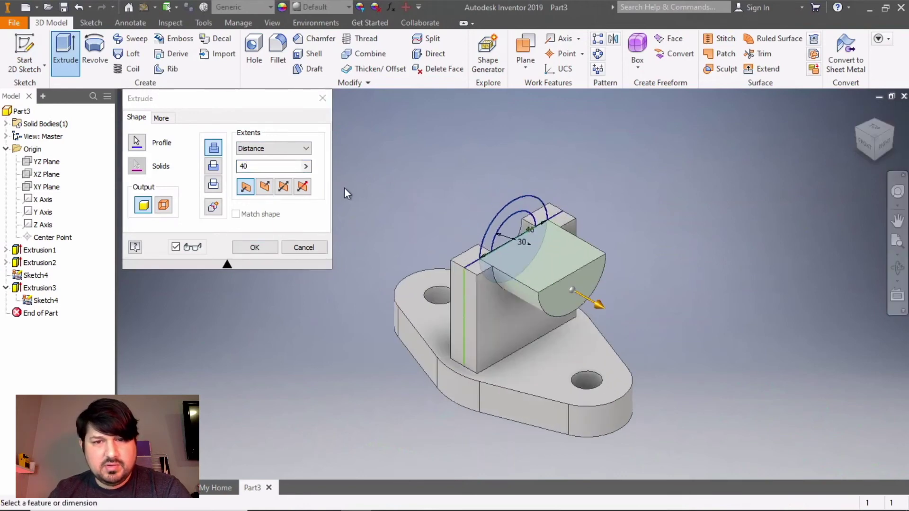
{"action": "left_click", "coordinate": [283, 187]}
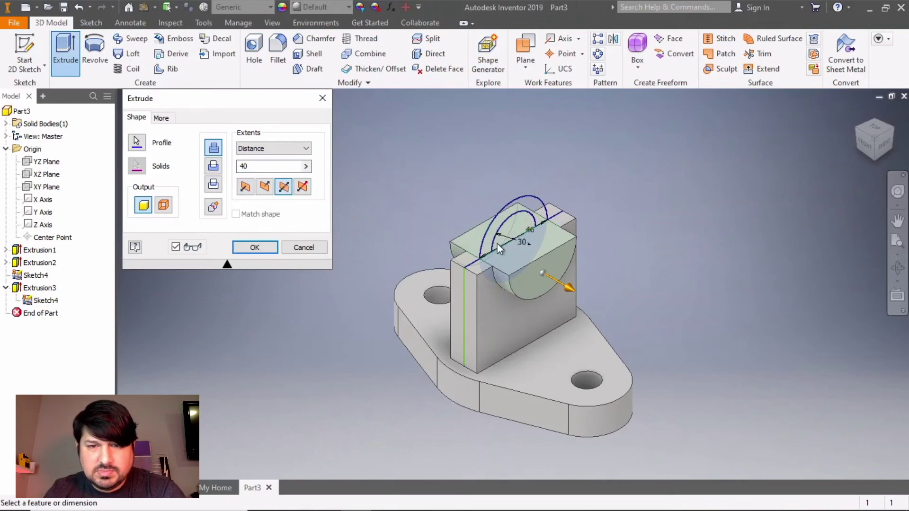
{"action": "left_click", "coordinate": [520, 208]}
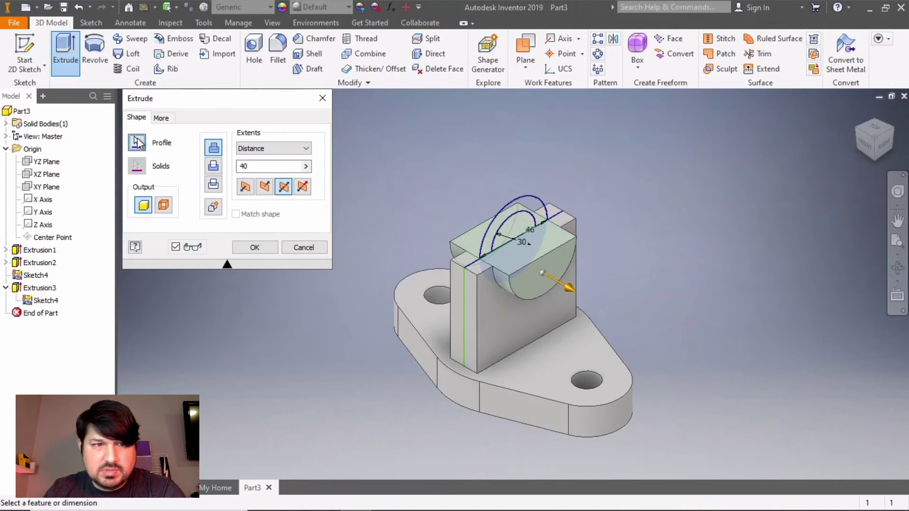
{"action": "left_click", "coordinate": [526, 211]}
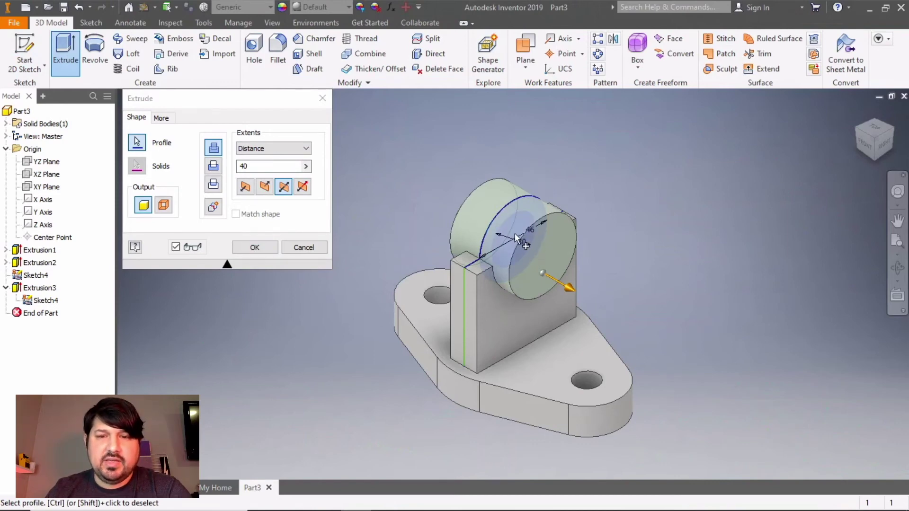
{"action": "left_click", "coordinate": [252, 248]}
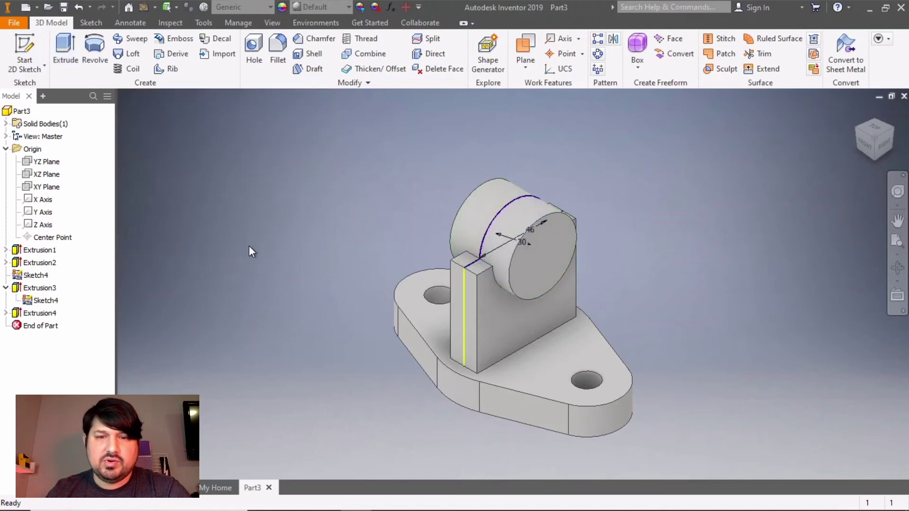
Step: Cut the 30 mm circle through the cylindrical boss with a symmetric extrusion, extents set to All
{"action": "left_click", "coordinate": [35, 275]}
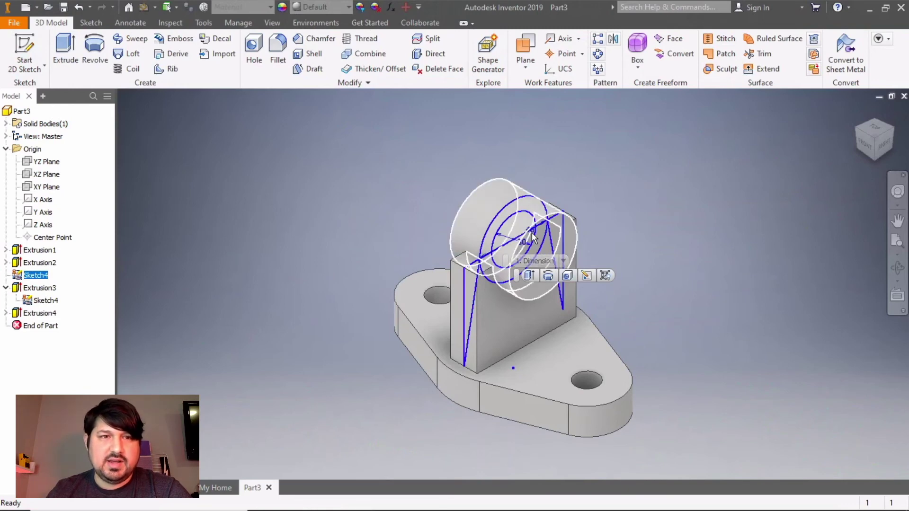
{"action": "left_click", "coordinate": [66, 52]}
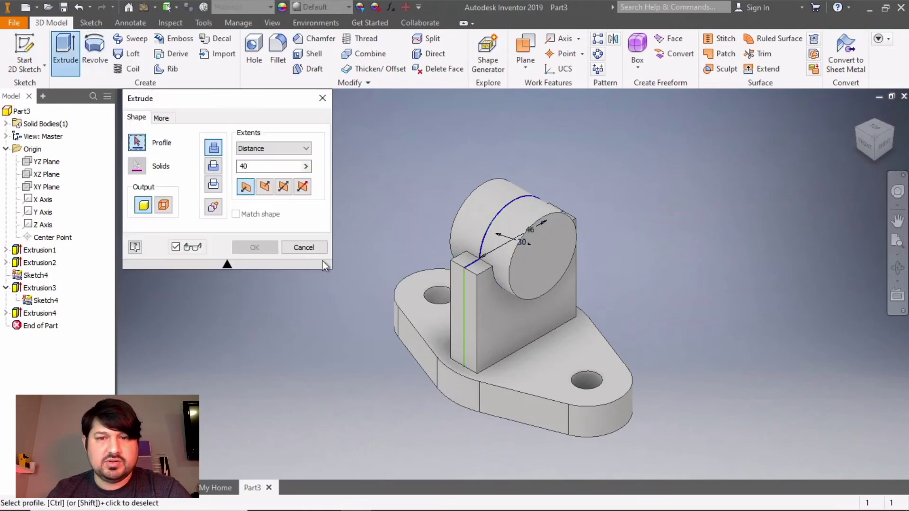
{"action": "left_click", "coordinate": [516, 234]}
{"action": "left_click", "coordinate": [213, 166]}
{"action": "left_click", "coordinate": [285, 186]}
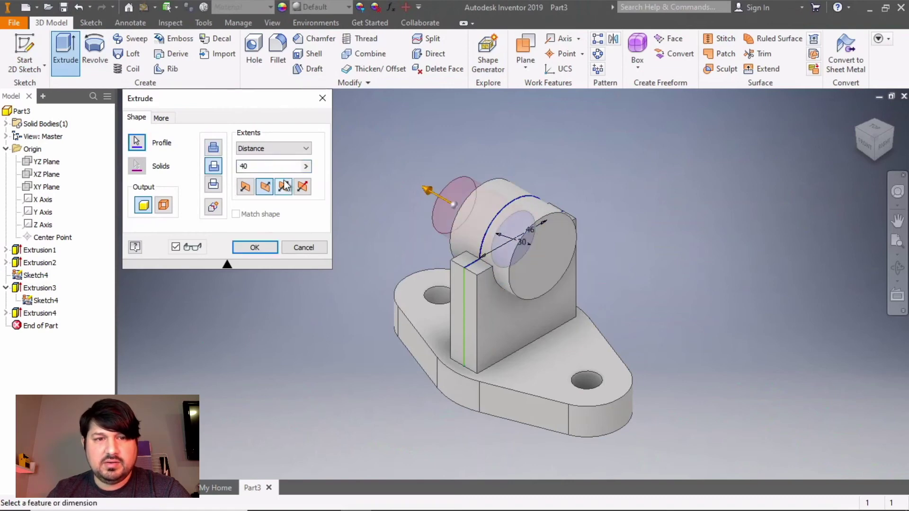
{"action": "left_click", "coordinate": [270, 148]}
{"action": "left_click", "coordinate": [251, 192]}
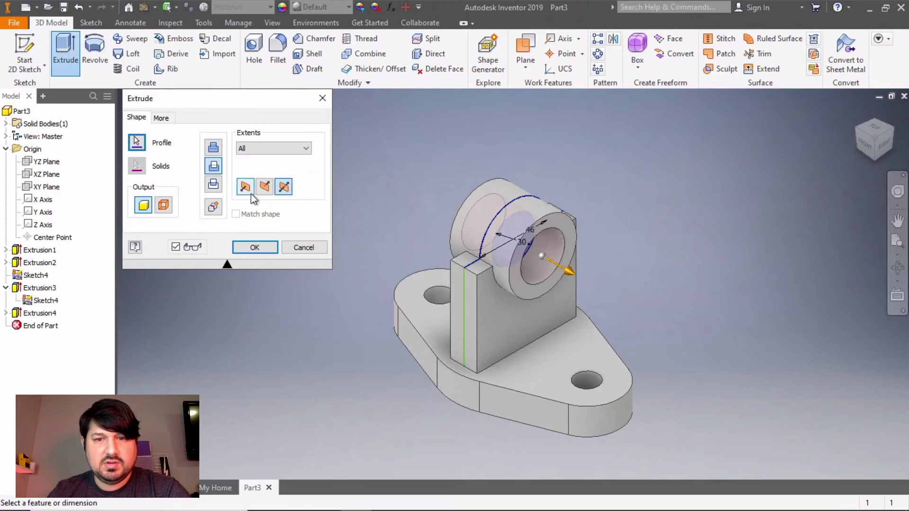
{"action": "left_click", "coordinate": [262, 247]}
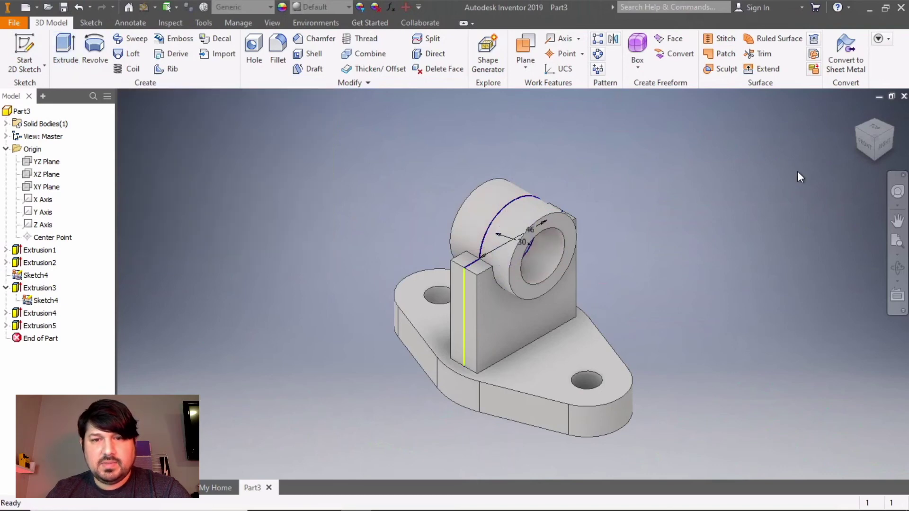
Step: Cut away the triangles on both sides of the upright block with a symmetric extrusion, extents set to All
{"action": "left_click", "coordinate": [883, 146]}
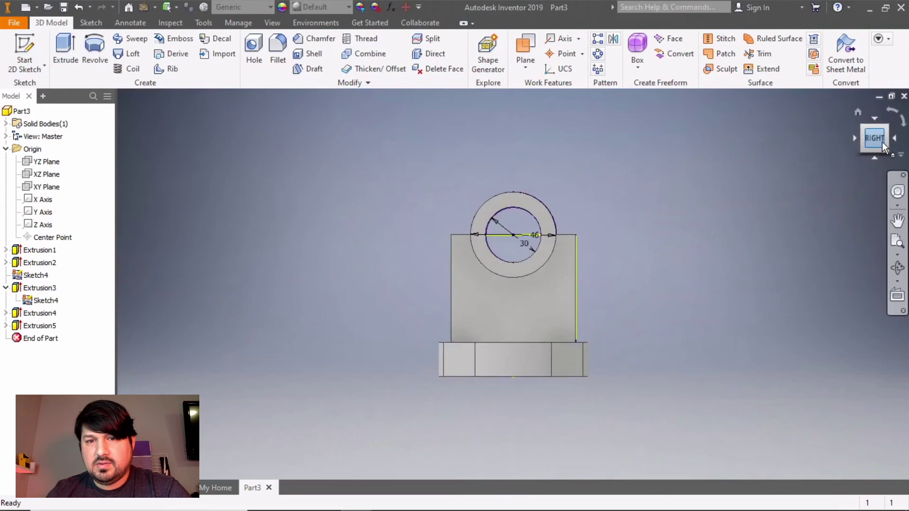
{"action": "left_click", "coordinate": [856, 111]}
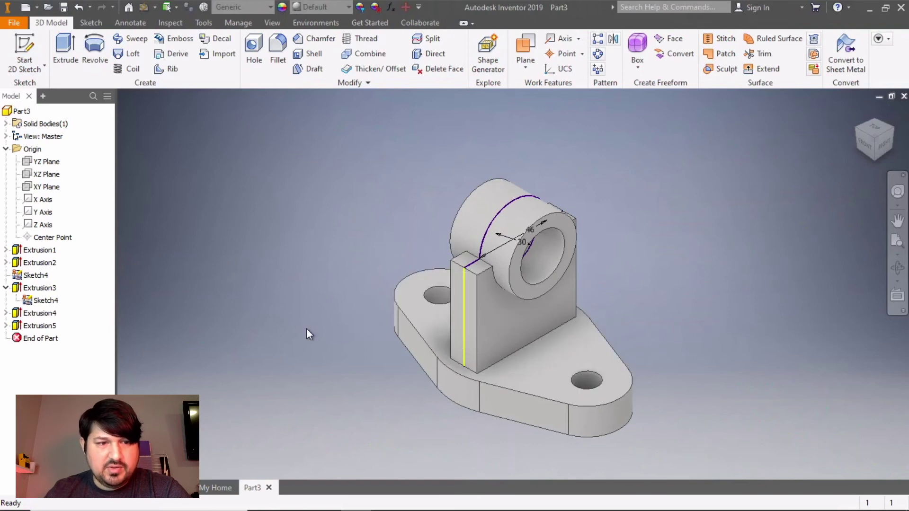
{"action": "left_click", "coordinate": [5, 287]}
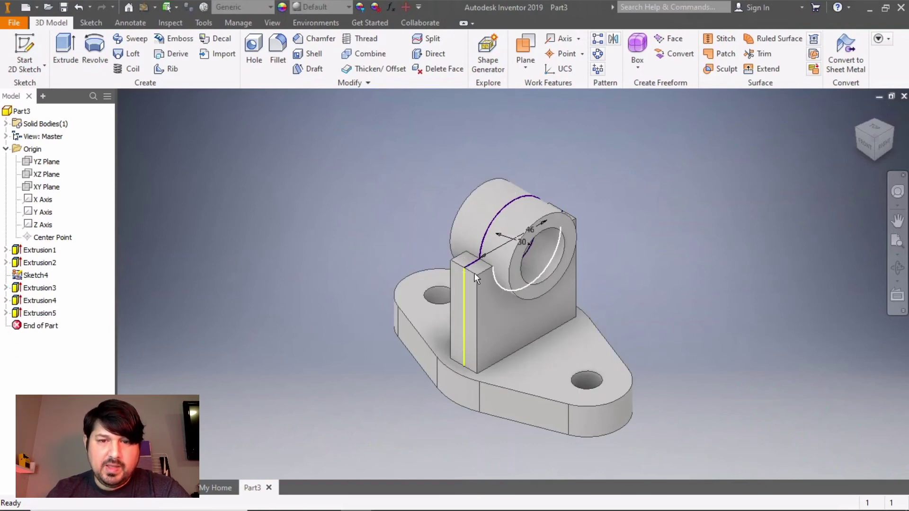
{"action": "left_click", "coordinate": [883, 145]}
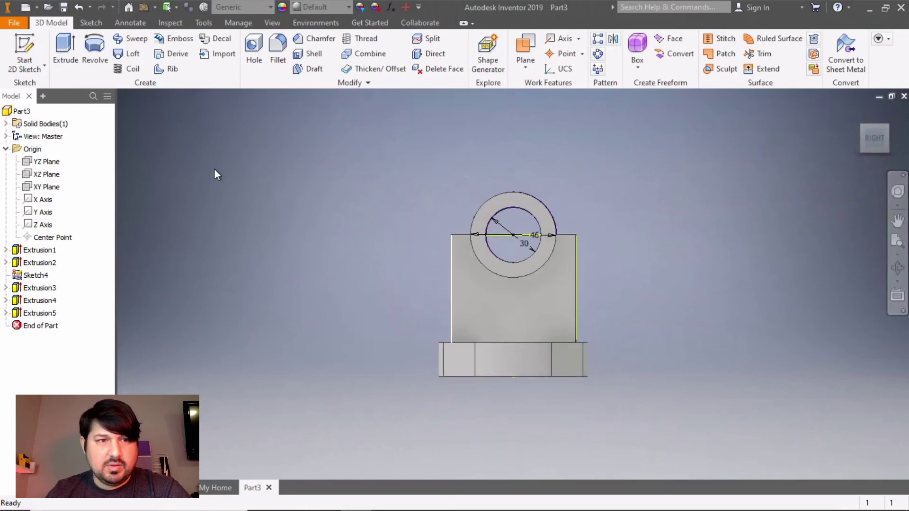
{"action": "left_click", "coordinate": [66, 52]}
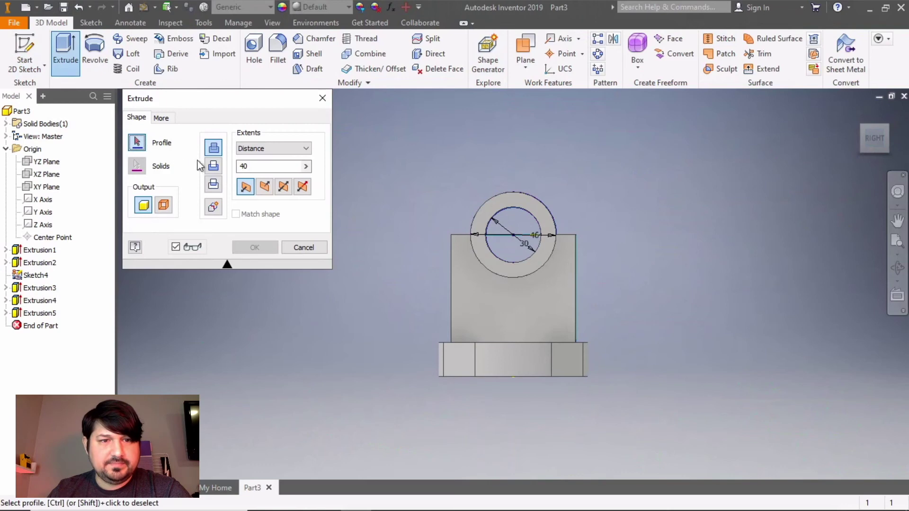
{"action": "left_click", "coordinate": [214, 166]}
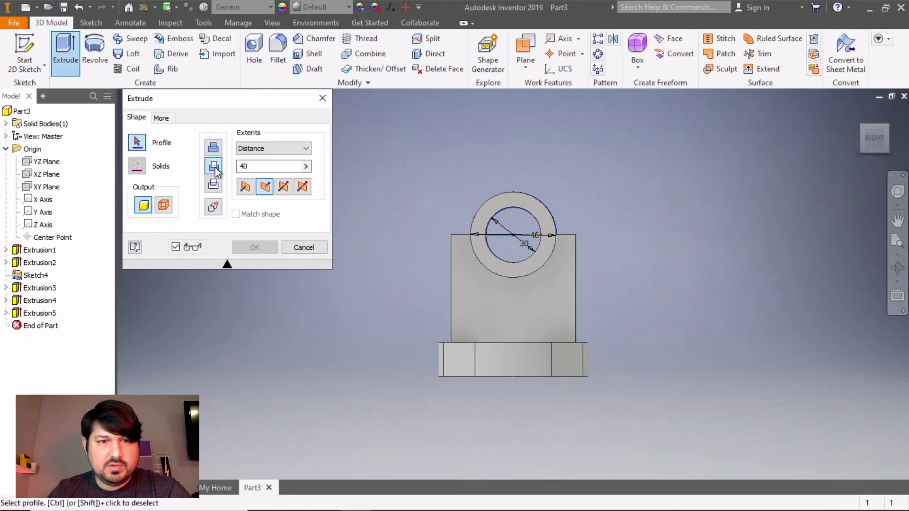
{"action": "left_click", "coordinate": [265, 150]}
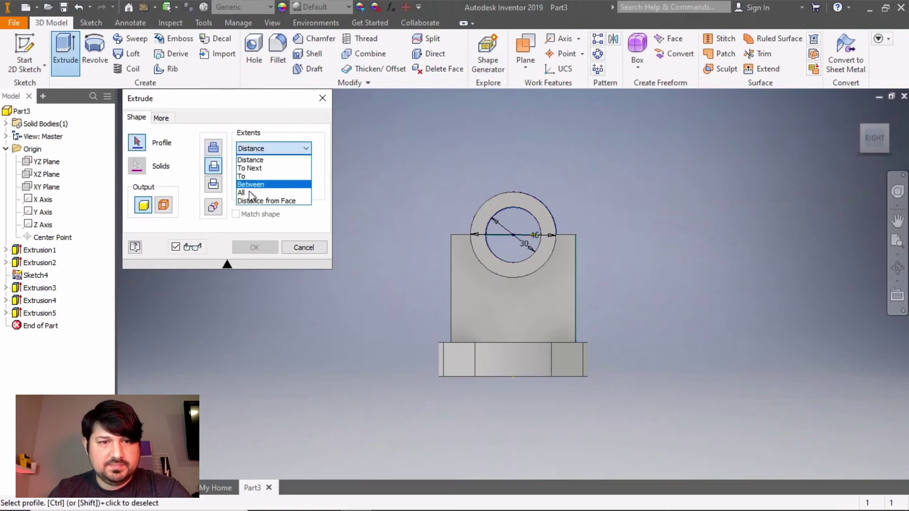
{"action": "left_click", "coordinate": [251, 194]}
{"action": "left_click", "coordinate": [284, 186]}
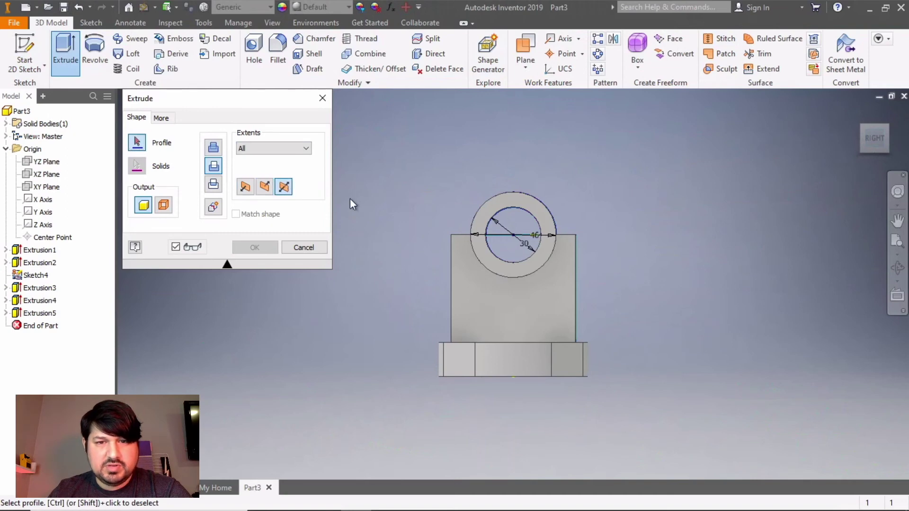
{"action": "left_click", "coordinate": [460, 242]}
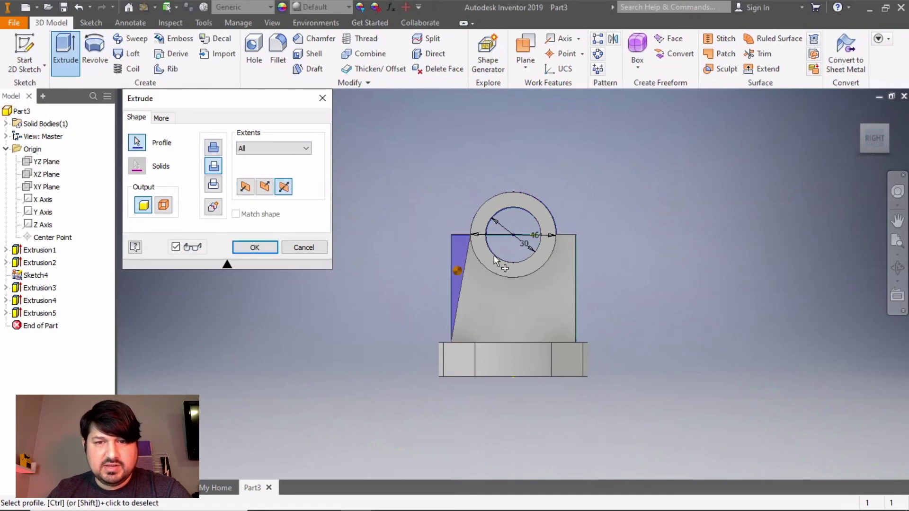
{"action": "left_click", "coordinate": [569, 243]}
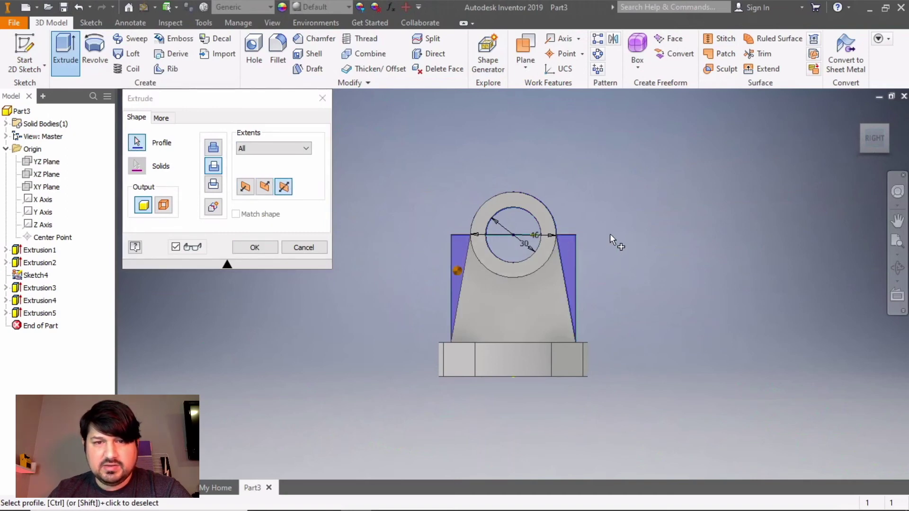
{"action": "left_click", "coordinate": [258, 243]}
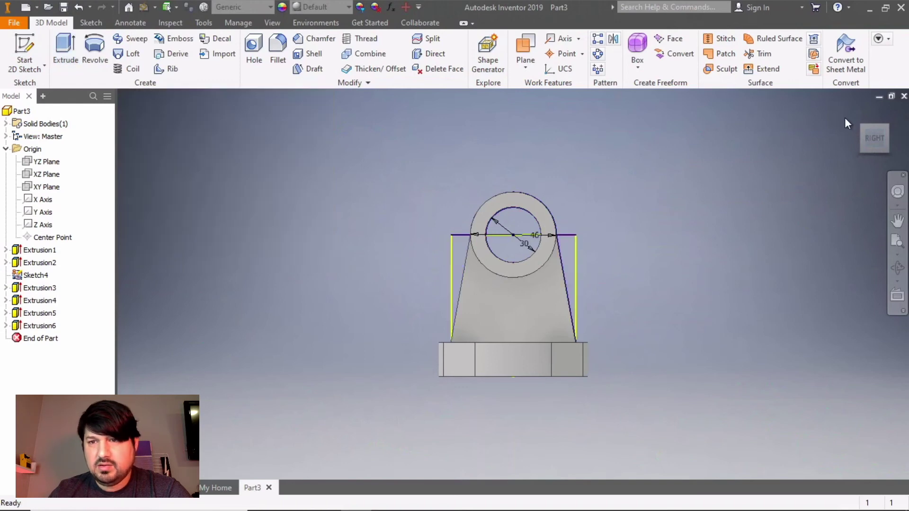
Step: Hide the shared sketch holding the circles and triangles
{"action": "left_click", "coordinate": [855, 112]}
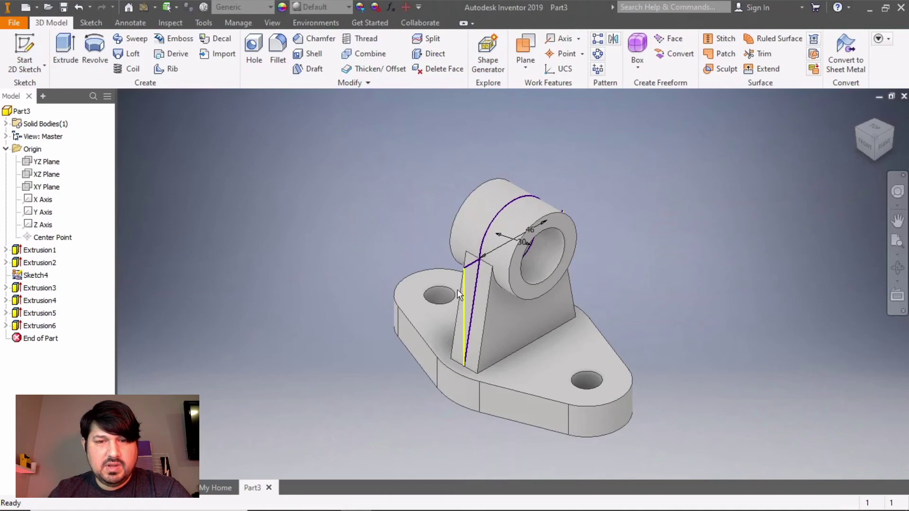
{"action": "right_click", "coordinate": [21, 276]}
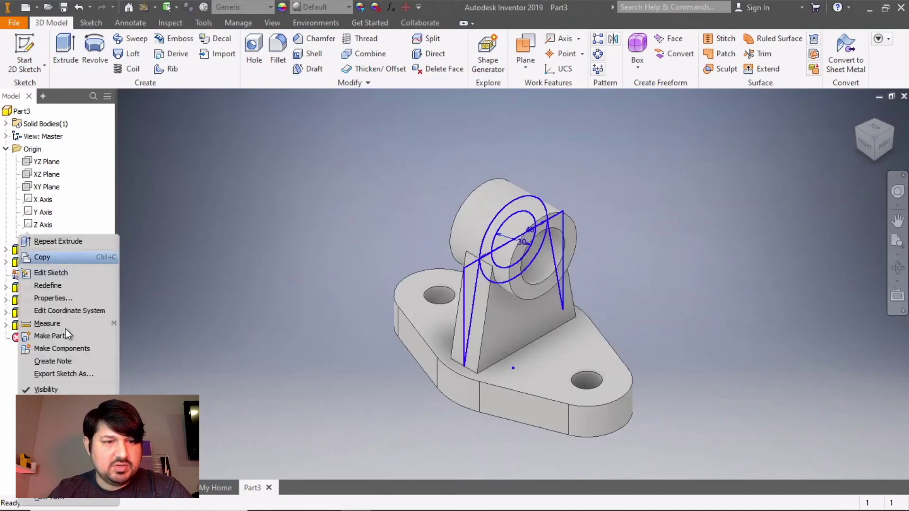
{"action": "left_click", "coordinate": [46, 389]}
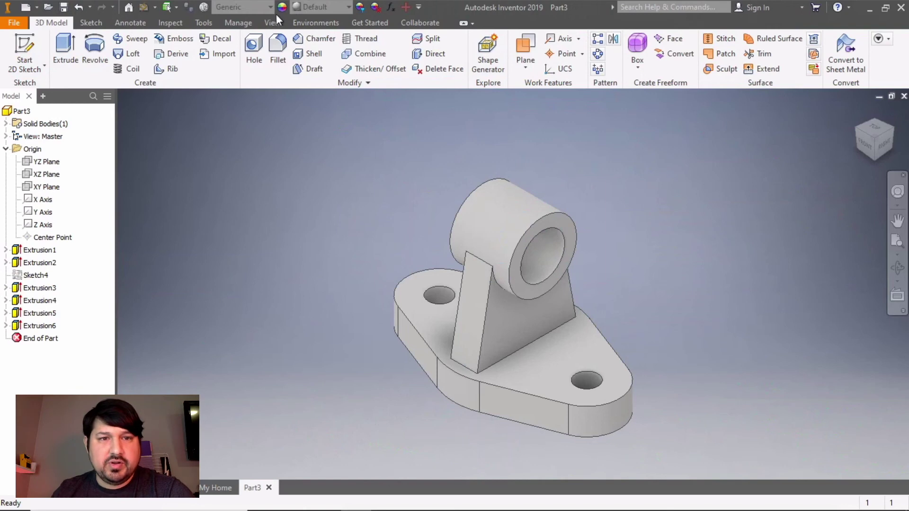
Step: Start a constant fillet with a 3 mm radius and select the plate's upper outer edges
{"action": "left_click", "coordinate": [277, 52]}
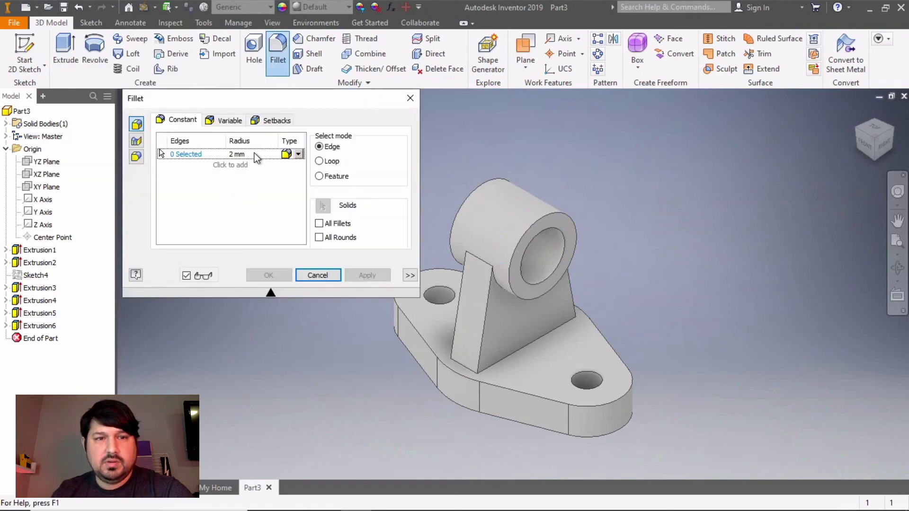
{"action": "left_click", "coordinate": [241, 154]}
{"action": "type", "text": "3"}
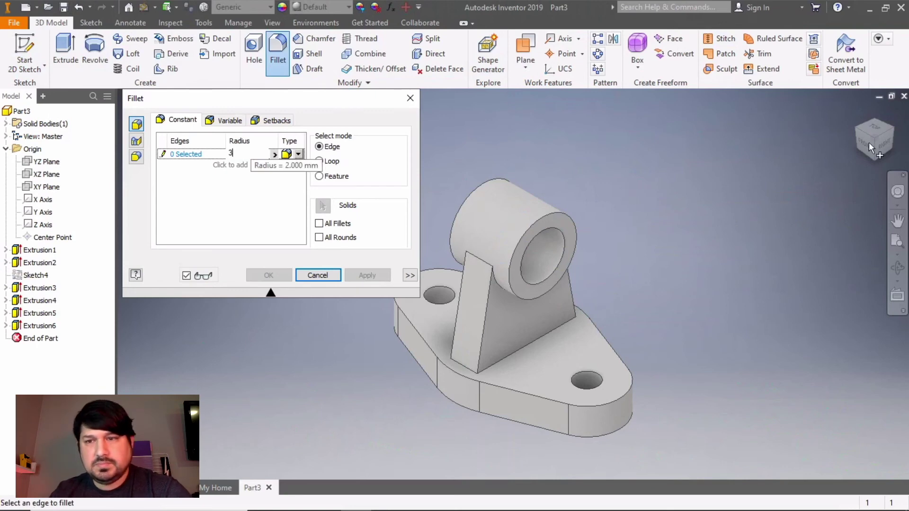
{"action": "left_click", "coordinate": [501, 385]}
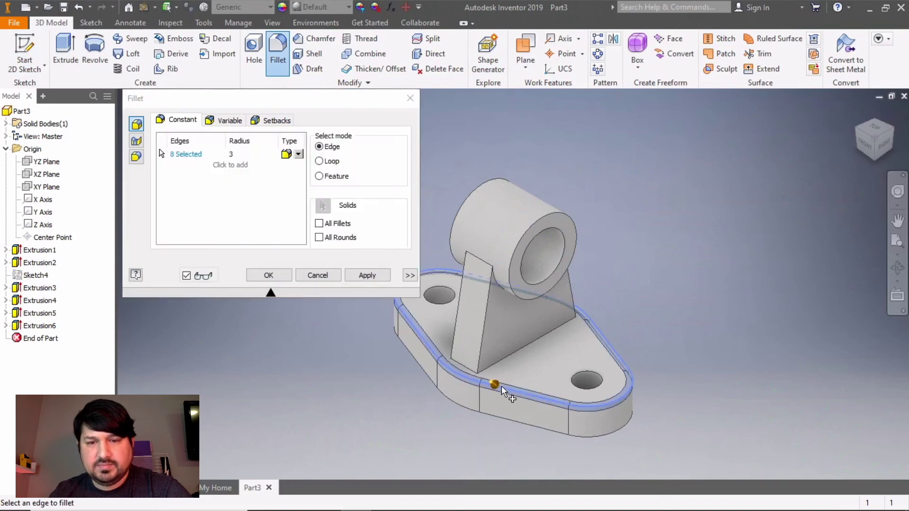
Step: Add the edges where the upright meets the plate, on all sides, to the 3 mm fillet selection
{"action": "left_click", "coordinate": [495, 362]}
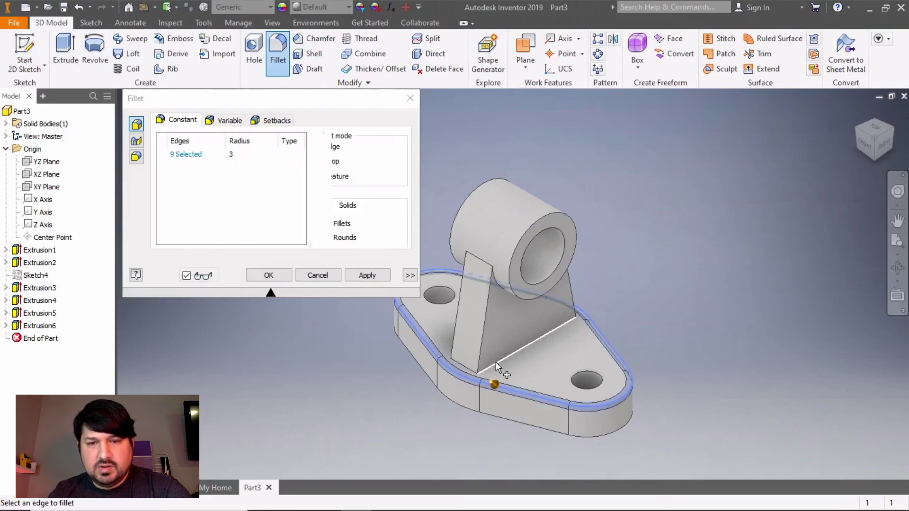
{"action": "left_click", "coordinate": [458, 368]}
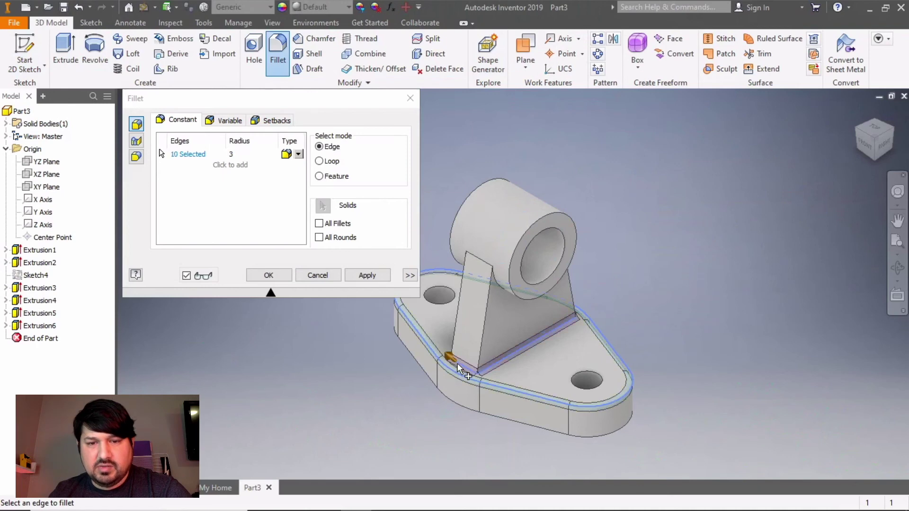
{"action": "left_click", "coordinate": [860, 133]}
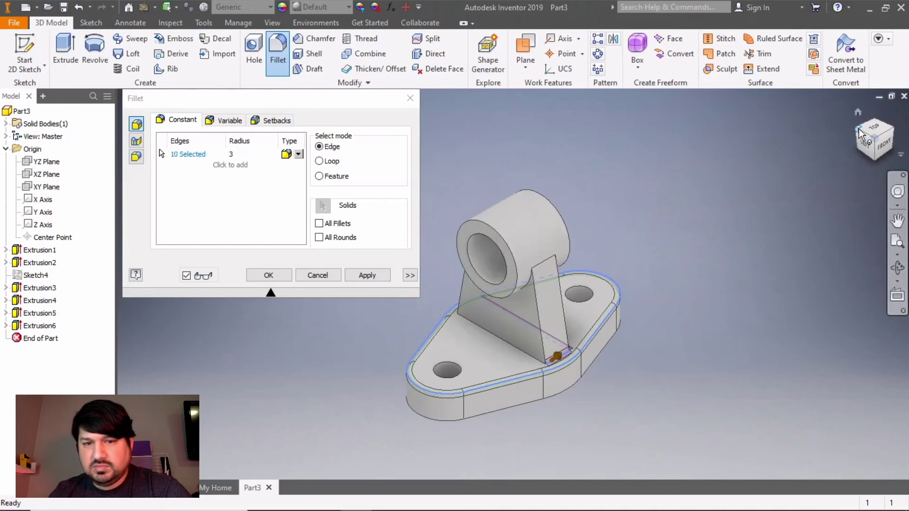
{"action": "left_click", "coordinate": [524, 351]}
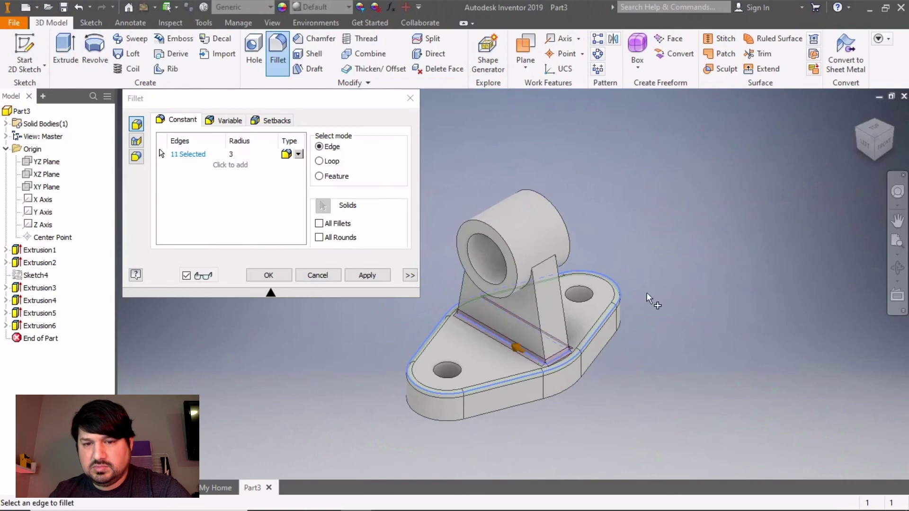
{"action": "left_click", "coordinate": [859, 133]}
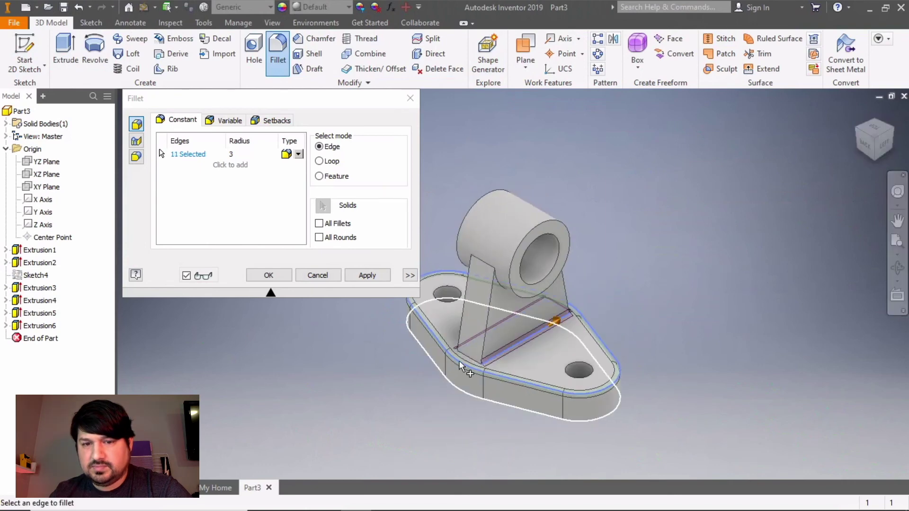
{"action": "left_click", "coordinate": [467, 356]}
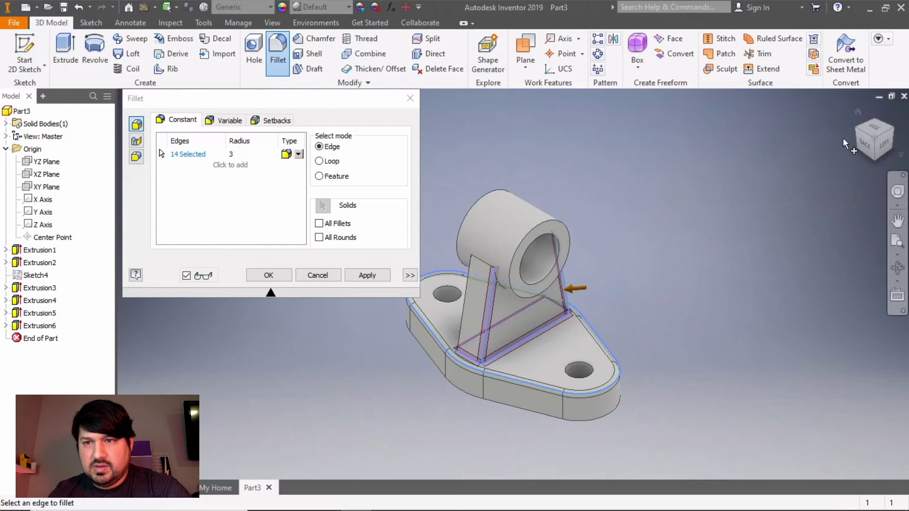
Step: Add the upright's remaining slanted corner edges to the selection and apply the 3 mm fillet
{"action": "left_click", "coordinate": [859, 133]}
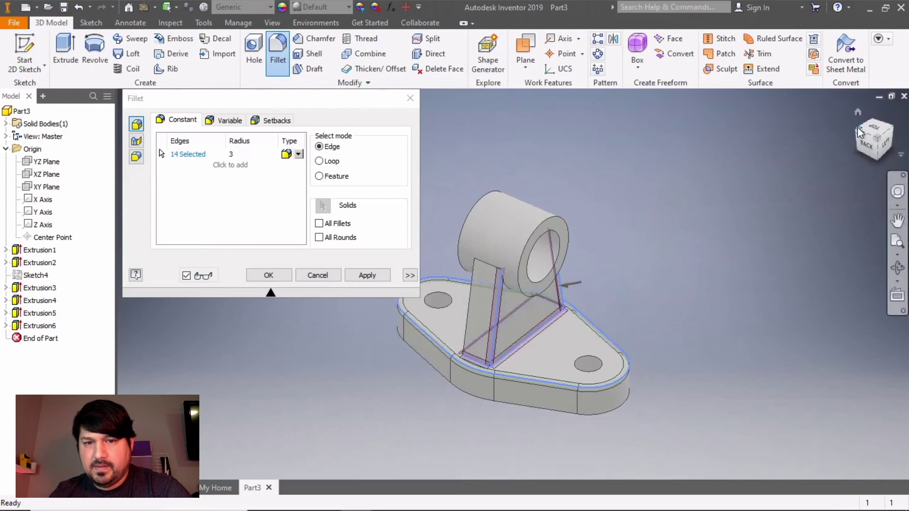
{"action": "left_click", "coordinate": [537, 316]}
{"action": "left_click", "coordinate": [458, 289]}
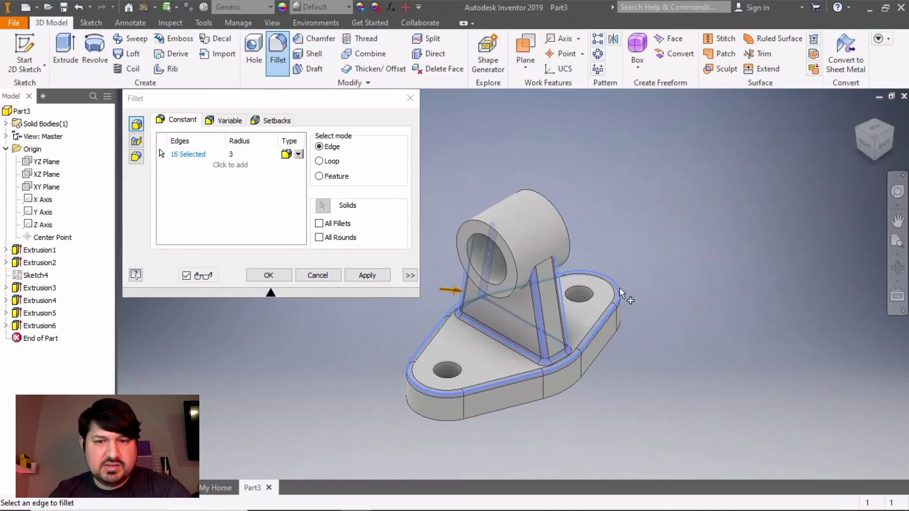
{"action": "left_click", "coordinate": [361, 275]}
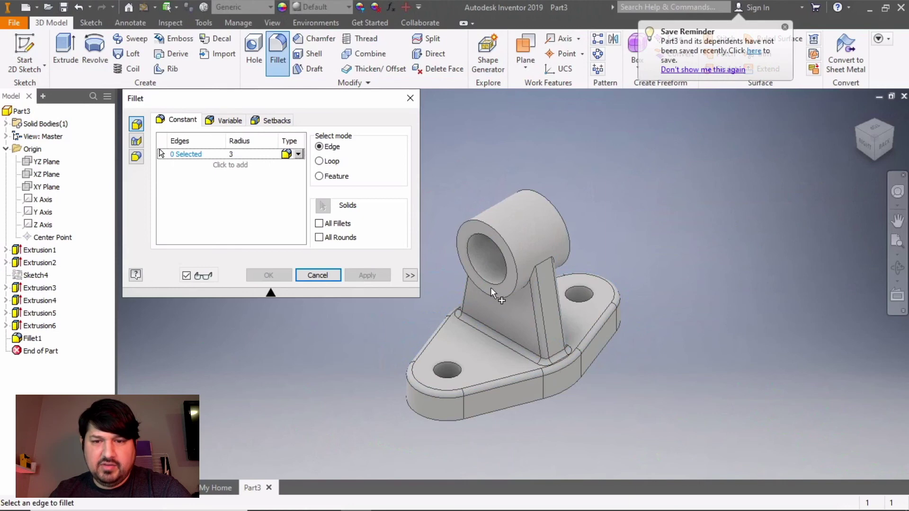
Step: Fillet the edges where the upright meets the cylindrical boss with a 3 mm radius
{"action": "left_click", "coordinate": [526, 287]}
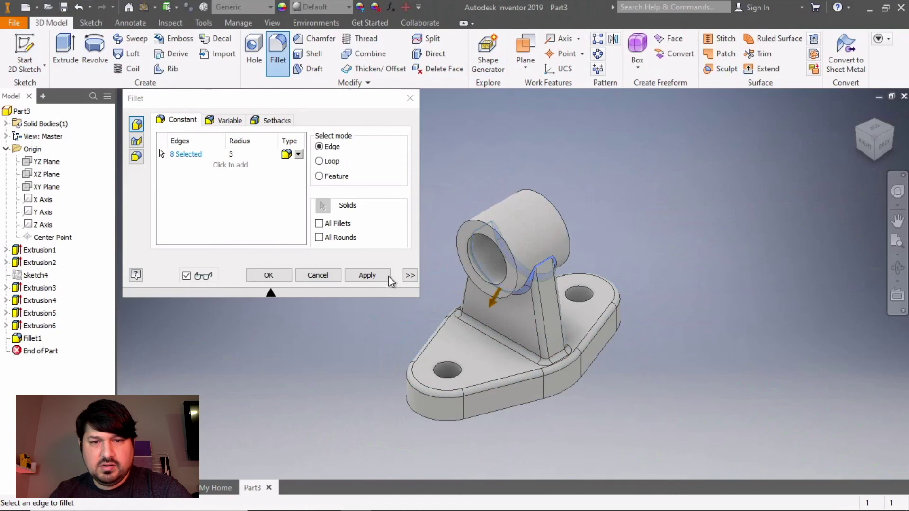
{"action": "left_click", "coordinate": [375, 277]}
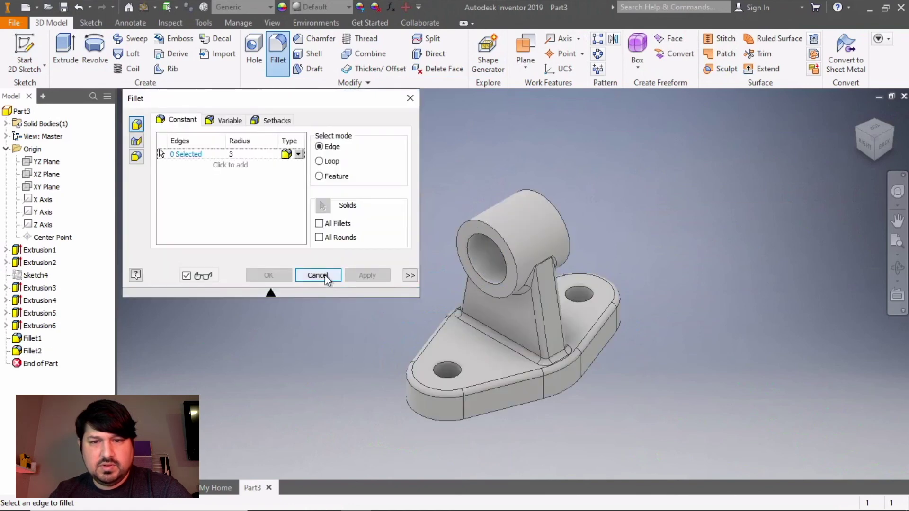
{"action": "left_click", "coordinate": [326, 277]}
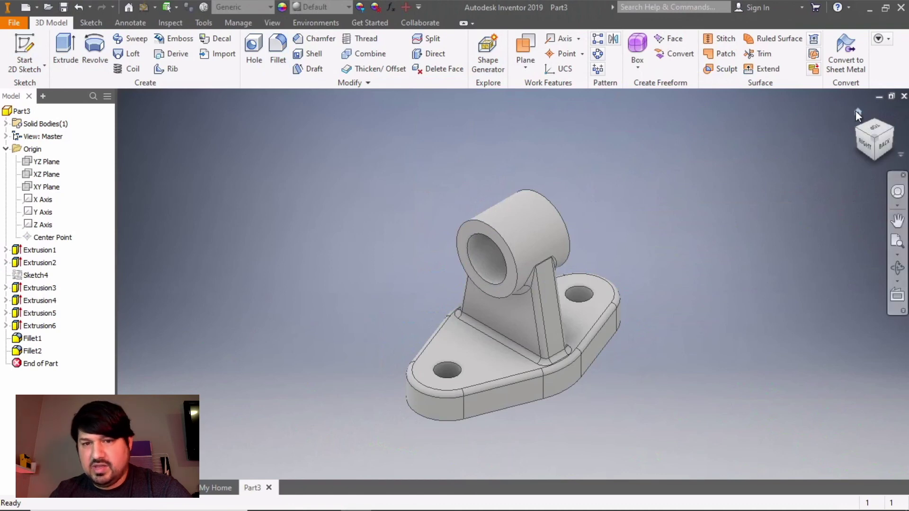
{"action": "left_click", "coordinate": [859, 112]}
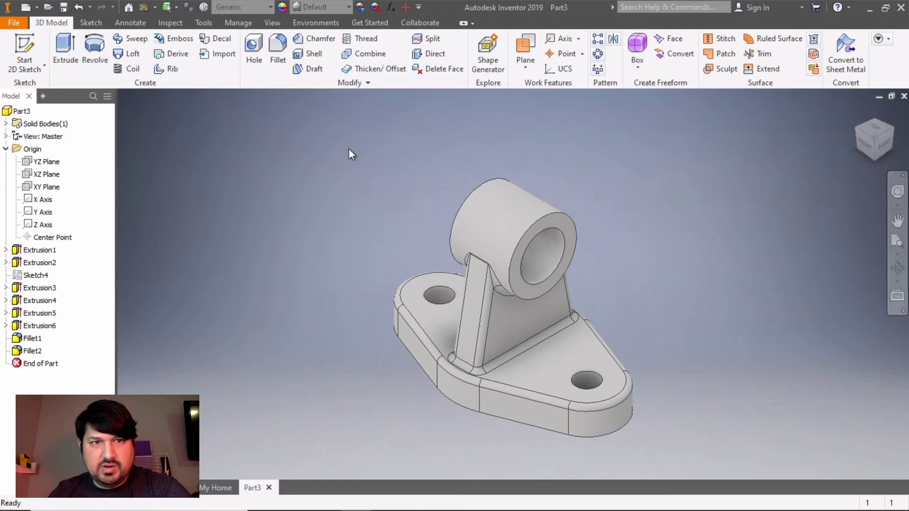
Step: Assign the material Iron, Cast to the bracket
{"action": "left_click", "coordinate": [270, 7]}
{"action": "left_click", "coordinate": [177, 76]}
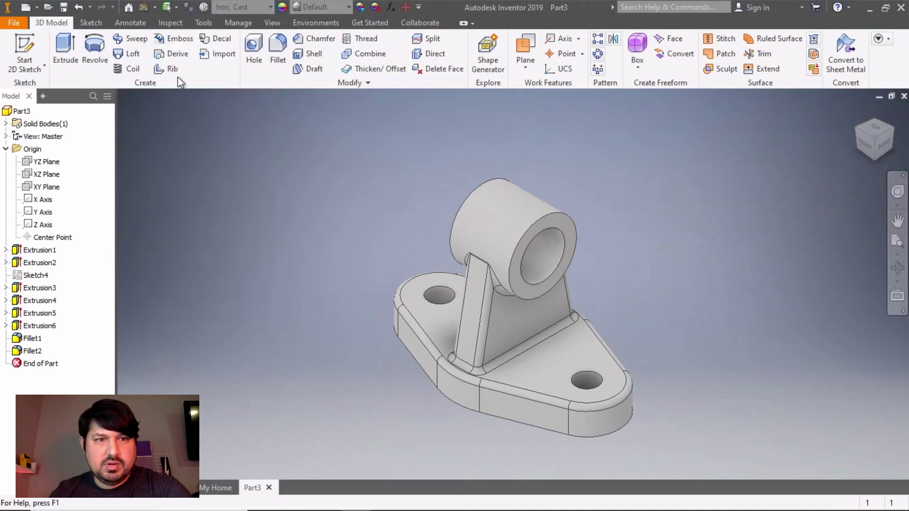
Step: Try the Machined - Aluminum and Light Steel Blue appearances on the bracket
{"action": "left_click", "coordinate": [342, 7]}
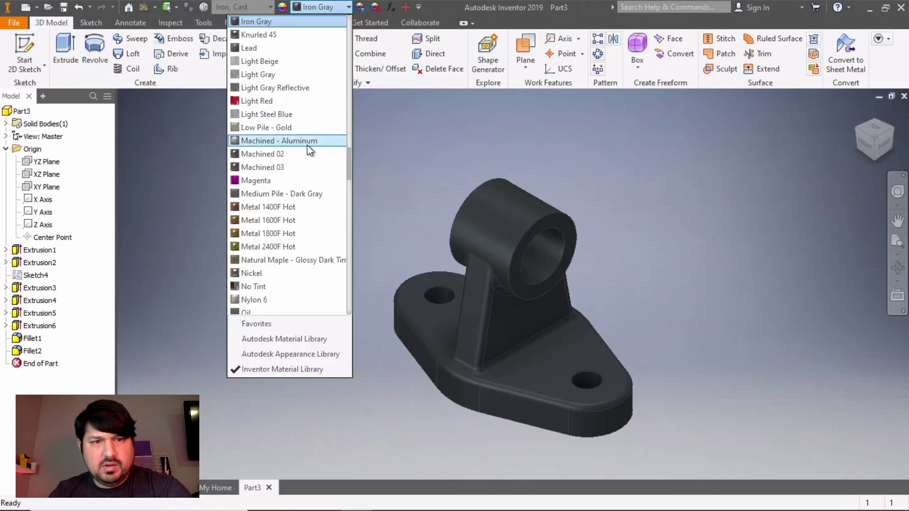
{"action": "left_click", "coordinate": [307, 143]}
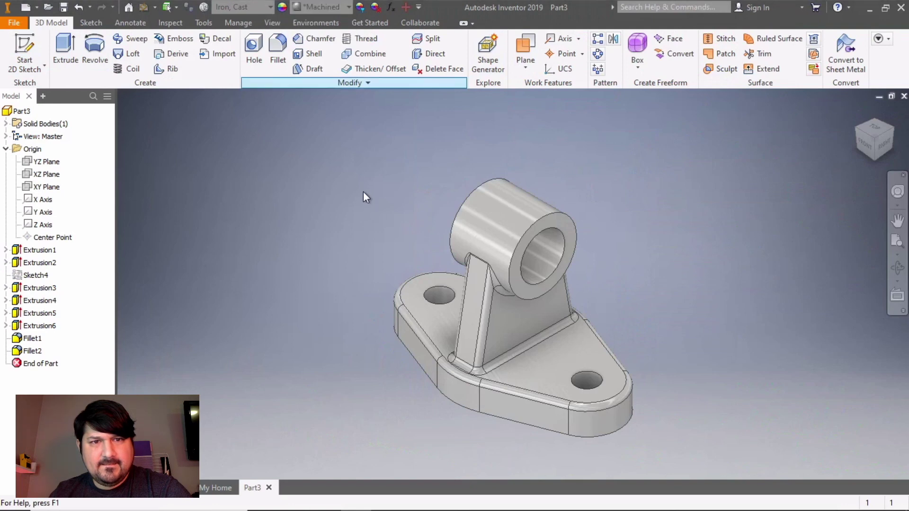
{"action": "left_click", "coordinate": [348, 7]}
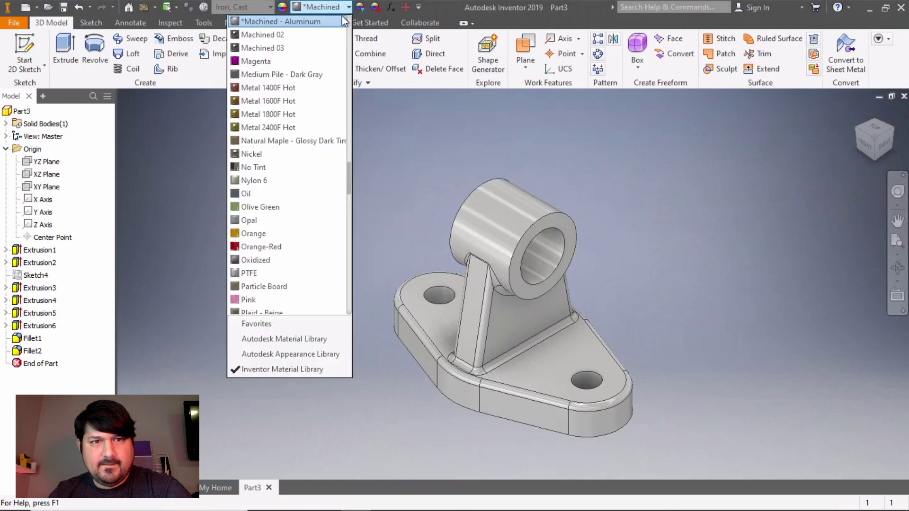
{"action": "scroll", "coordinate": [282, 155], "scroll_direction": "up", "scroll_amount": 5}
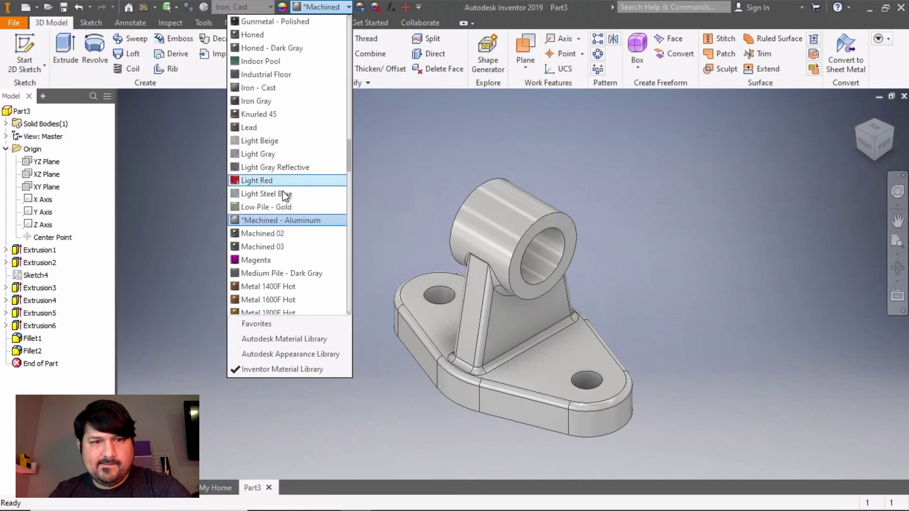
{"action": "left_click", "coordinate": [280, 195]}
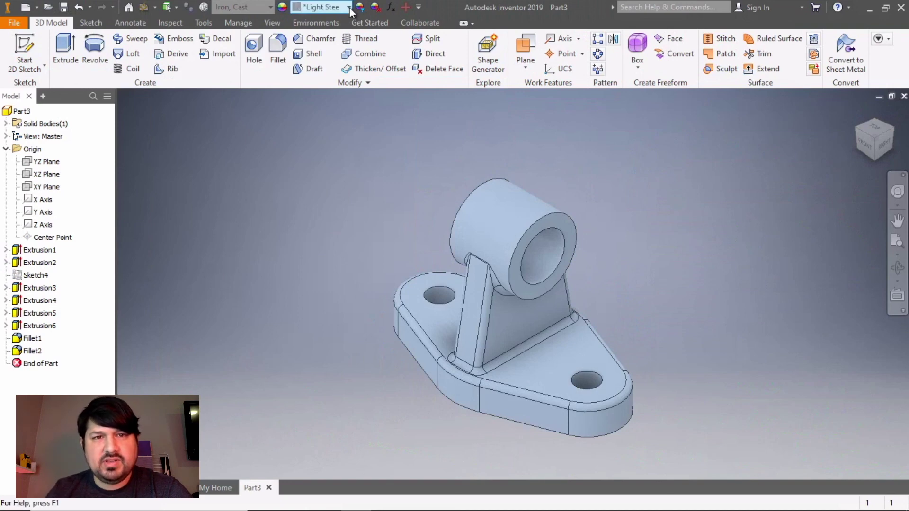
Step: Try the Iron - Cast appearance on the bracket
{"action": "left_click", "coordinate": [349, 7]}
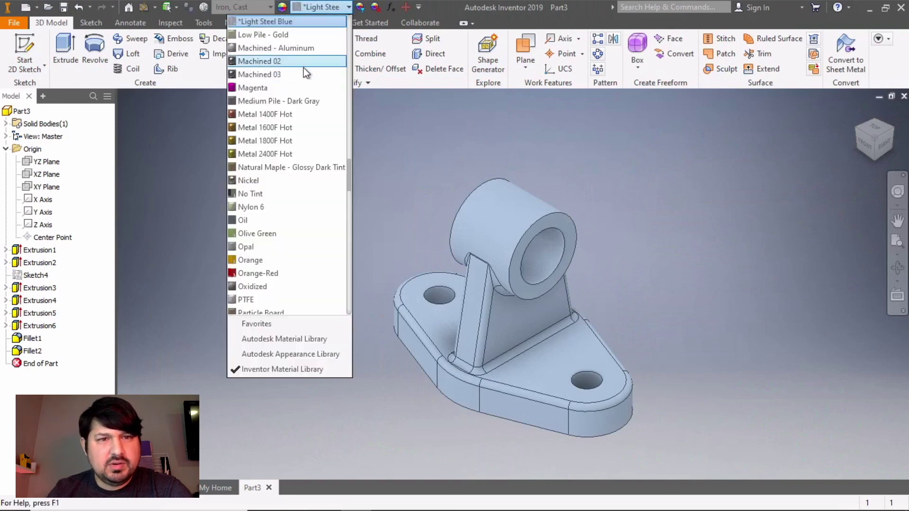
{"action": "scroll", "coordinate": [296, 180], "scroll_direction": "up", "scroll_amount": 4}
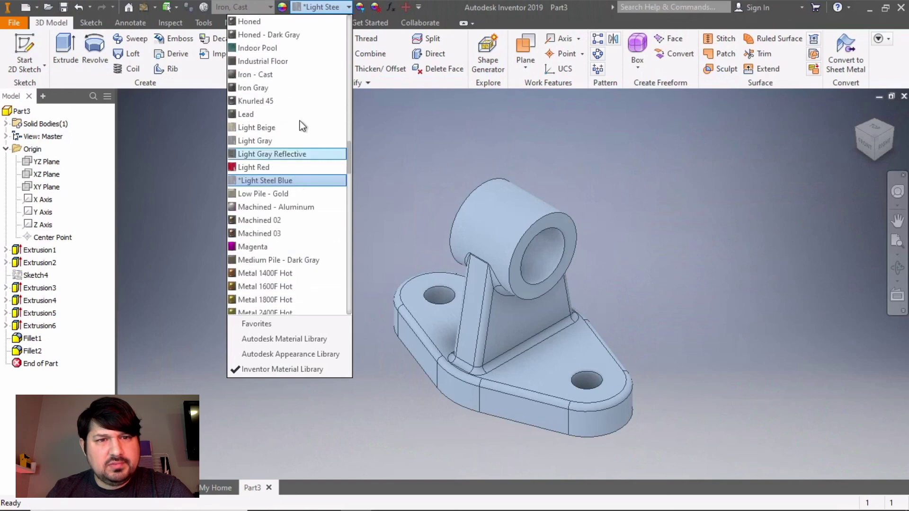
{"action": "left_click", "coordinate": [287, 74]}
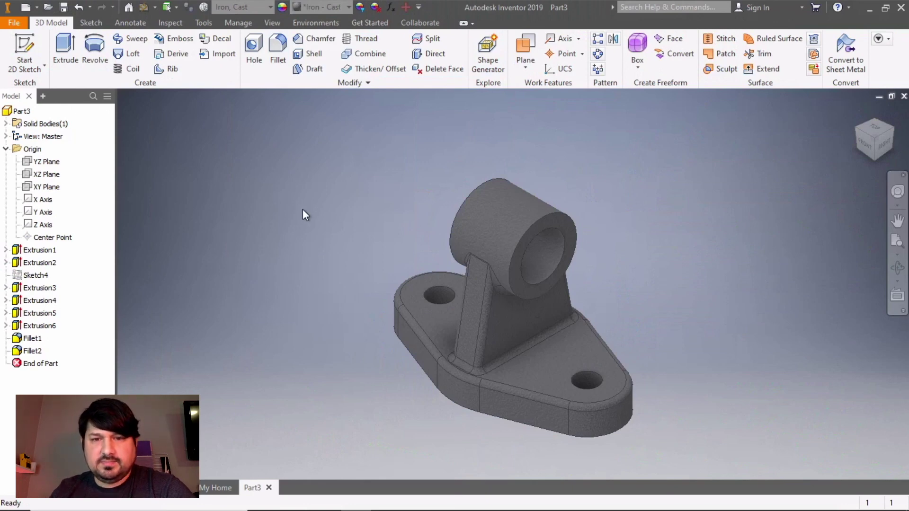
Step: Set the bracket's appearance to Machined 02
{"action": "left_click", "coordinate": [348, 7]}
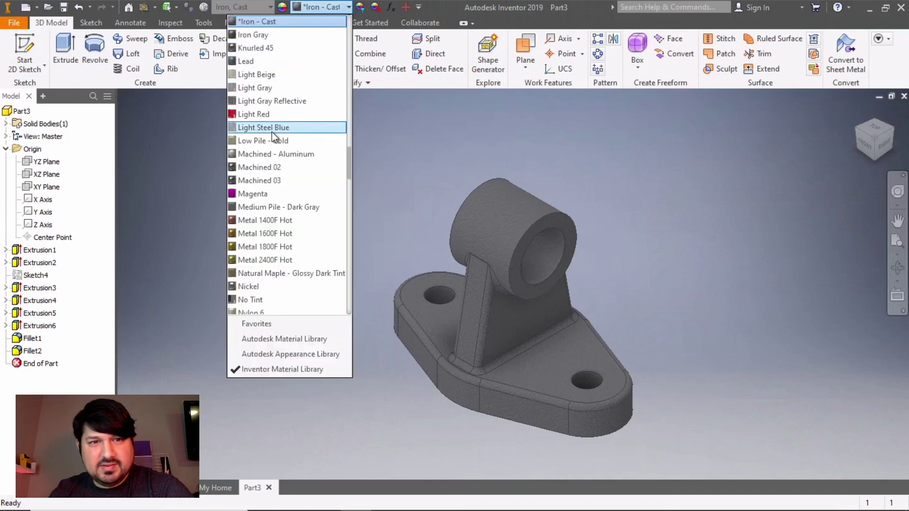
{"action": "left_click", "coordinate": [276, 168]}
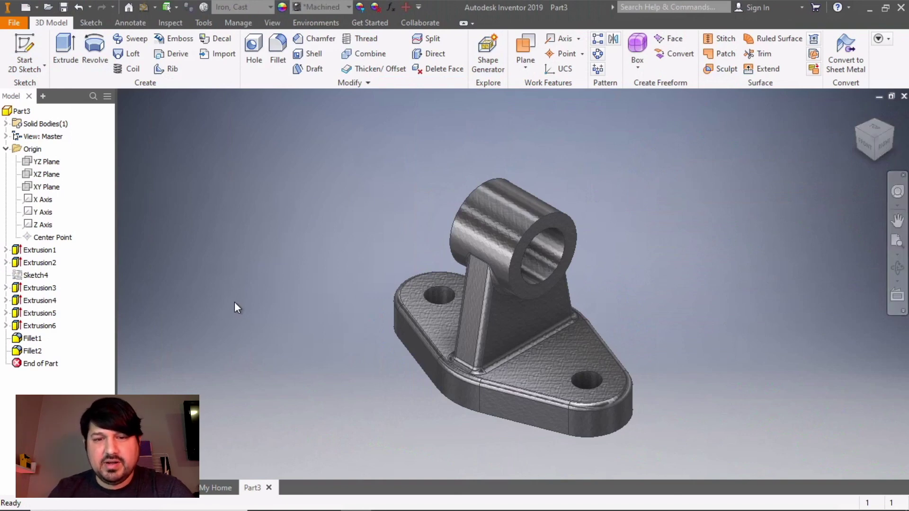
Step: Save the part as Shaft Support in the Inventor Files folder, replacing the existing file
{"action": "left_click", "coordinate": [12, 23]}
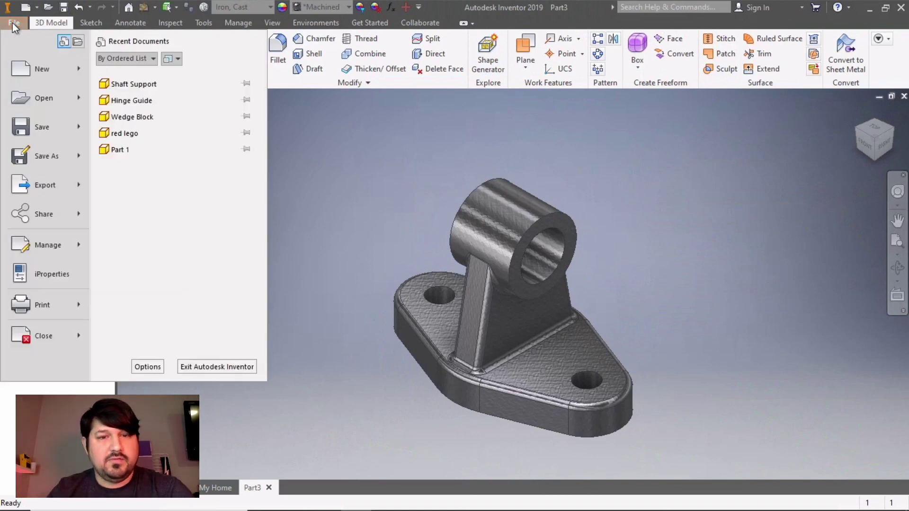
{"action": "left_click", "coordinate": [40, 157]}
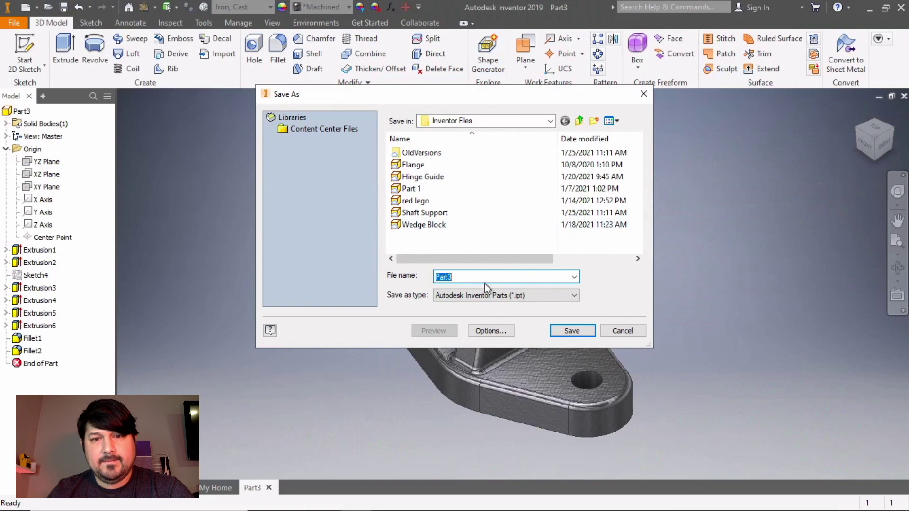
{"action": "left_click", "coordinate": [456, 214]}
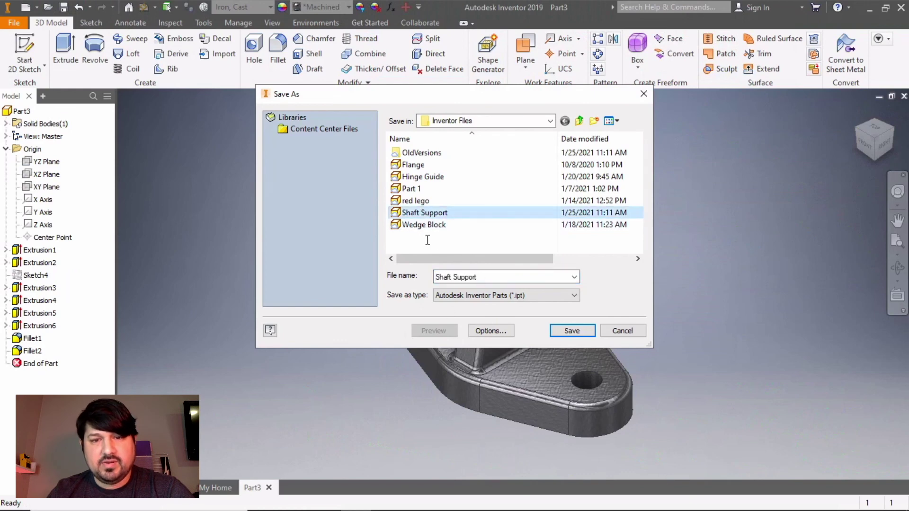
{"action": "left_click", "coordinate": [571, 331]}
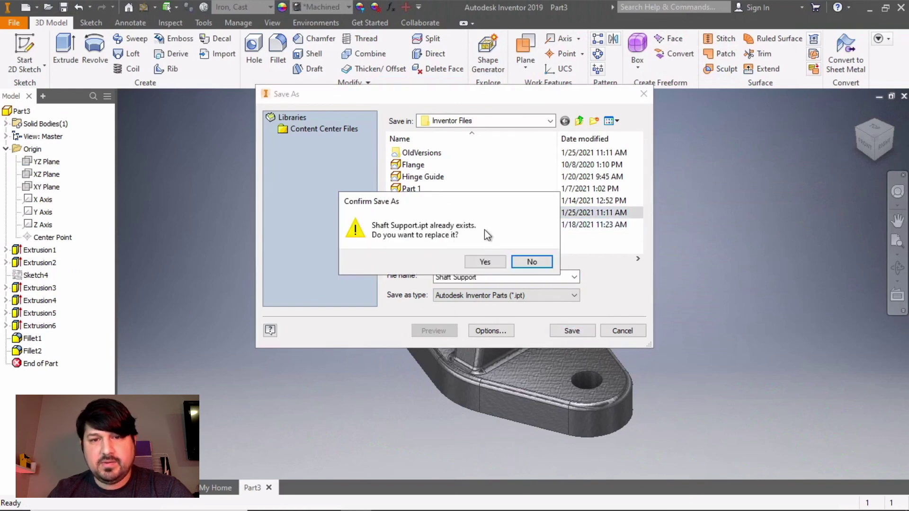
{"action": "left_click", "coordinate": [486, 260]}
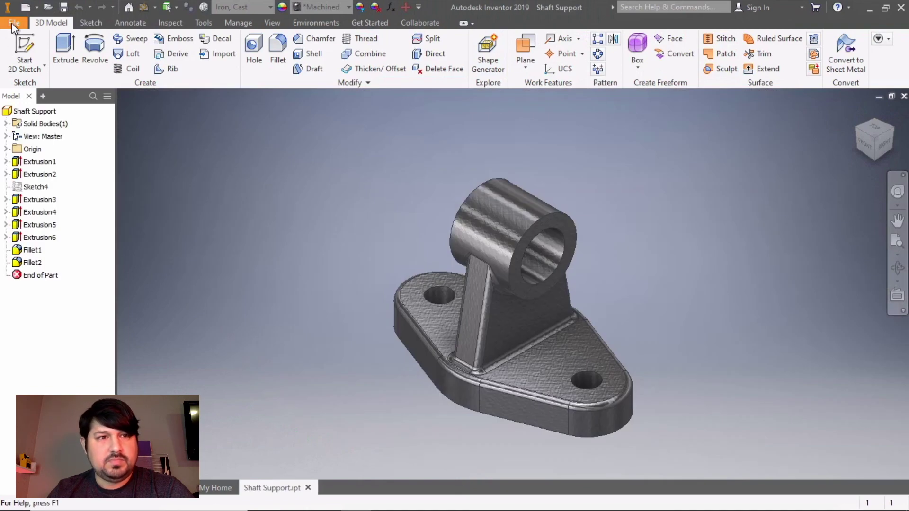
Step: Export the part as a PDF named Shaft Support in the Inventor Files folder, replacing the existing PDF
{"action": "left_click", "coordinate": [12, 23]}
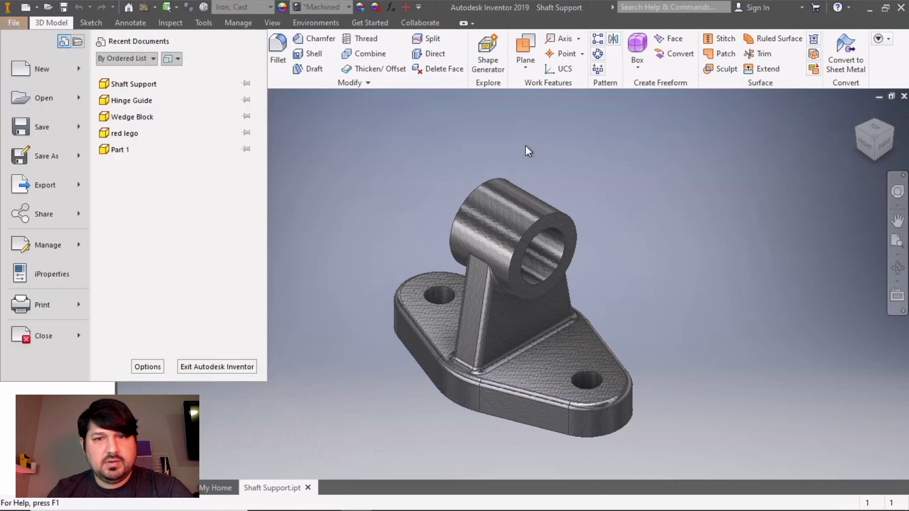
{"action": "left_click", "coordinate": [544, 141]}
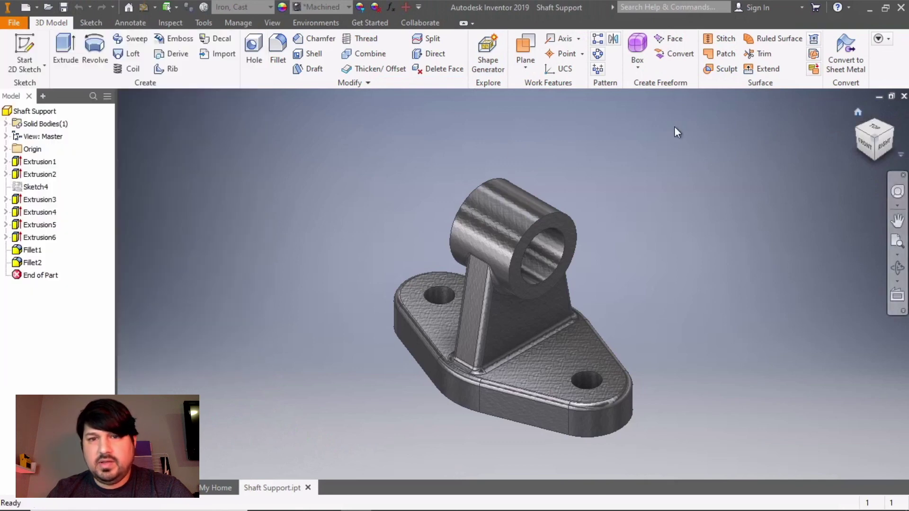
{"action": "left_click", "coordinate": [13, 23]}
{"action": "mouse_move", "coordinate": [50, 186]}
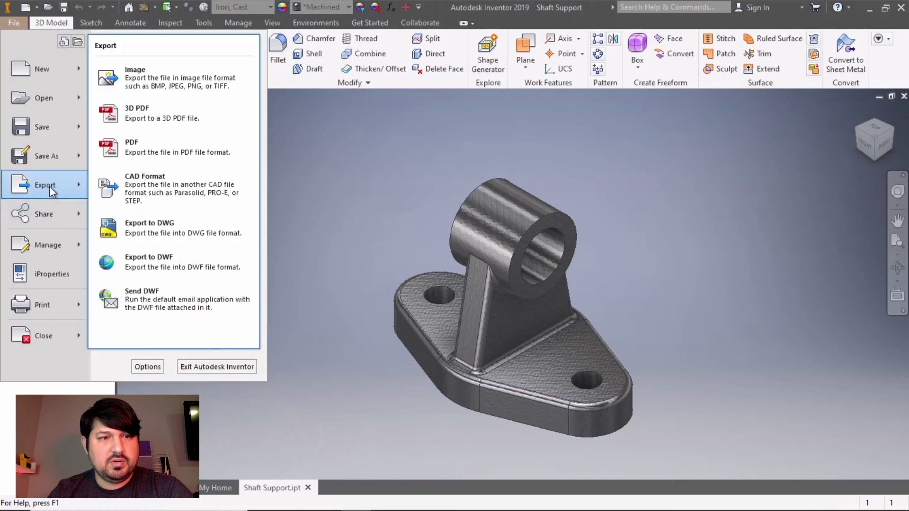
{"action": "left_click", "coordinate": [172, 155]}
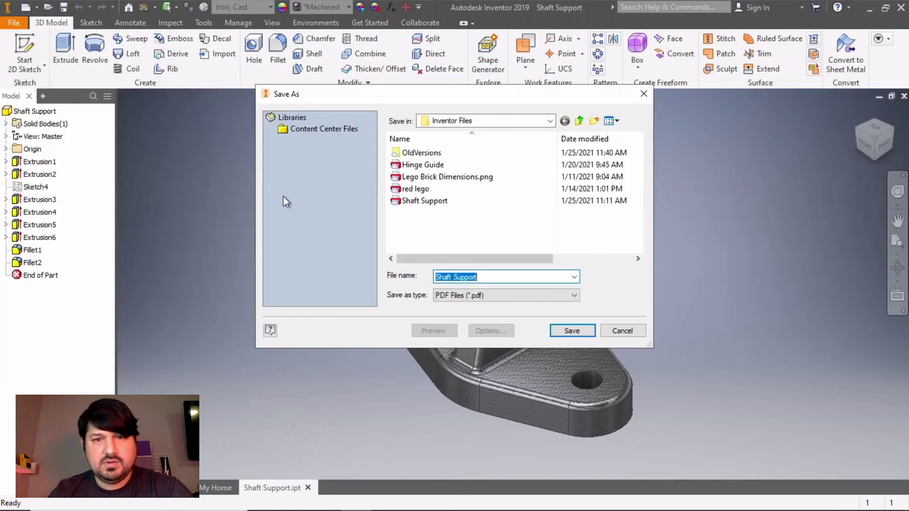
{"action": "left_click", "coordinate": [413, 202]}
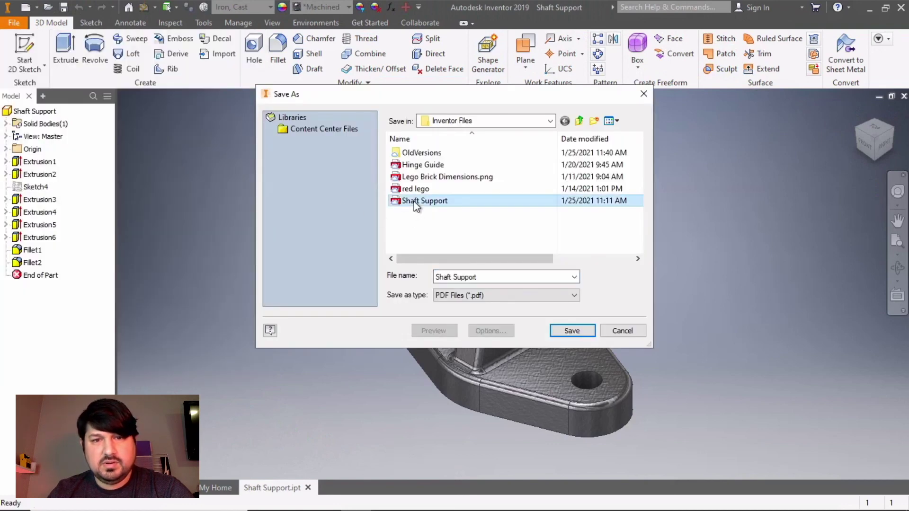
{"action": "left_click", "coordinate": [583, 331]}
{"action": "left_click", "coordinate": [490, 264]}
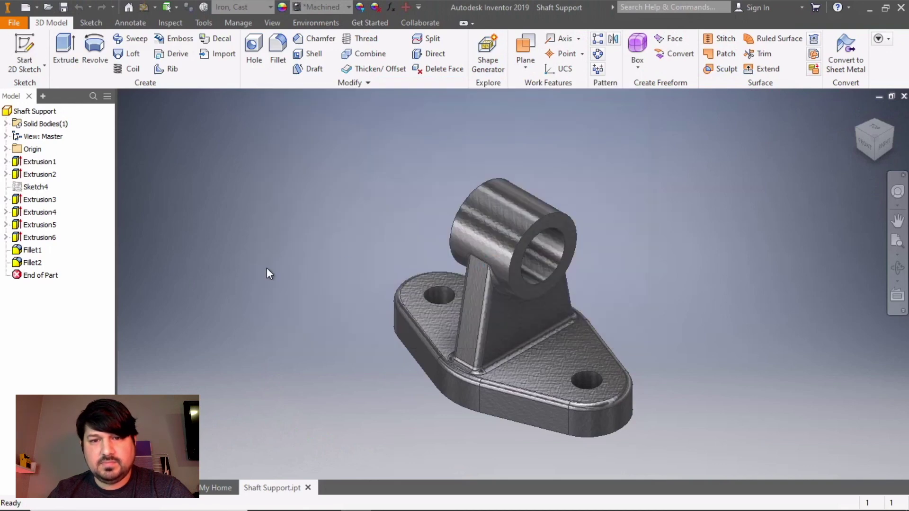